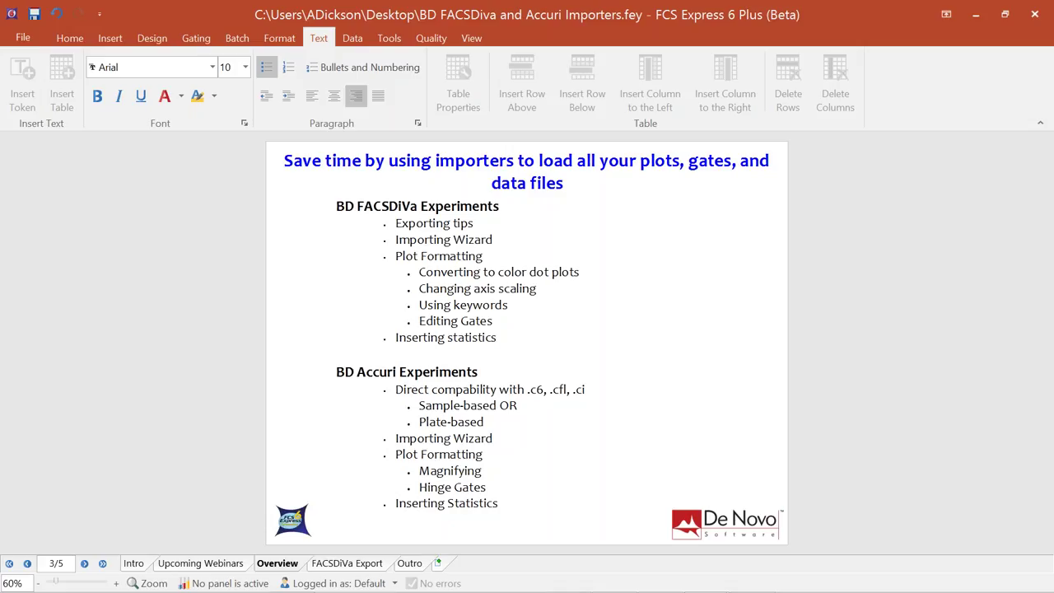
# Step: Show the FACSDiVa Export page, switch to Chrome and read the De Novo knowledgebase article on exporting from Diva
pyautogui.click(344, 564)
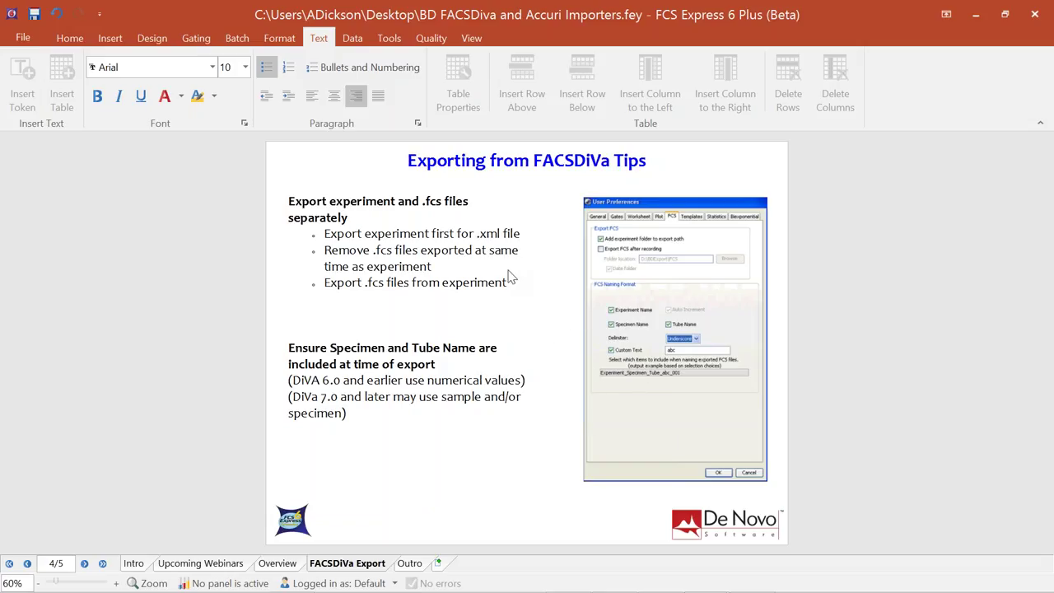
pyautogui.moveTo(546, 589)
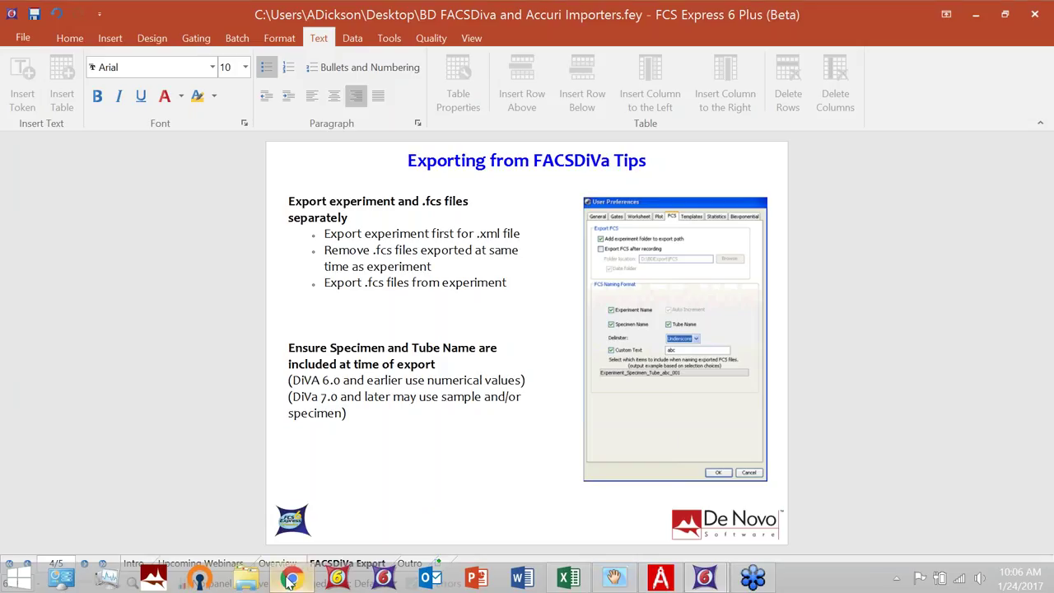
pyautogui.moveTo(291, 566)
pyautogui.click(321, 463)
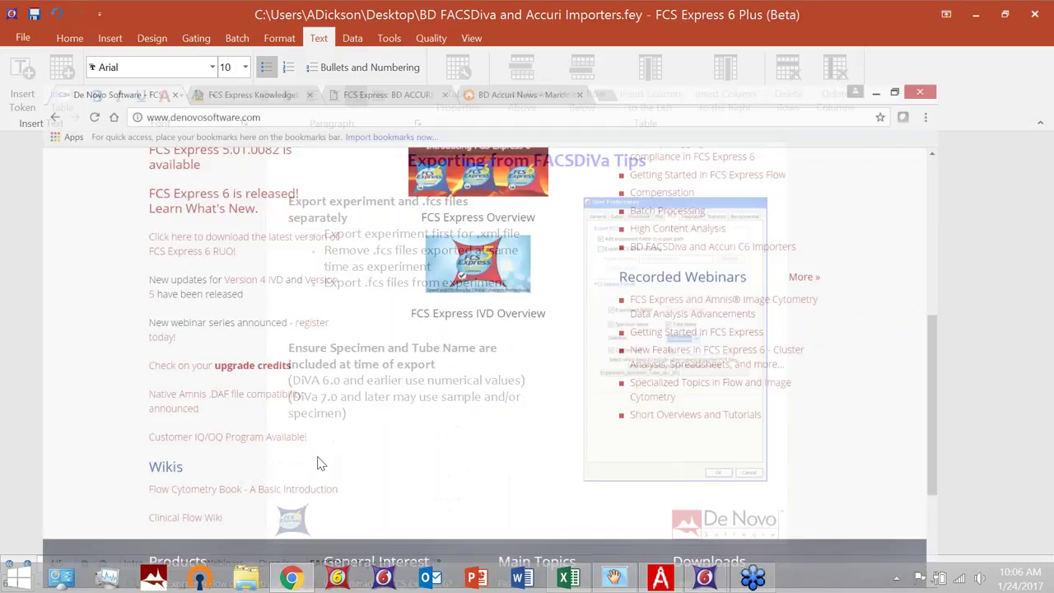
pyautogui.click(537, 323)
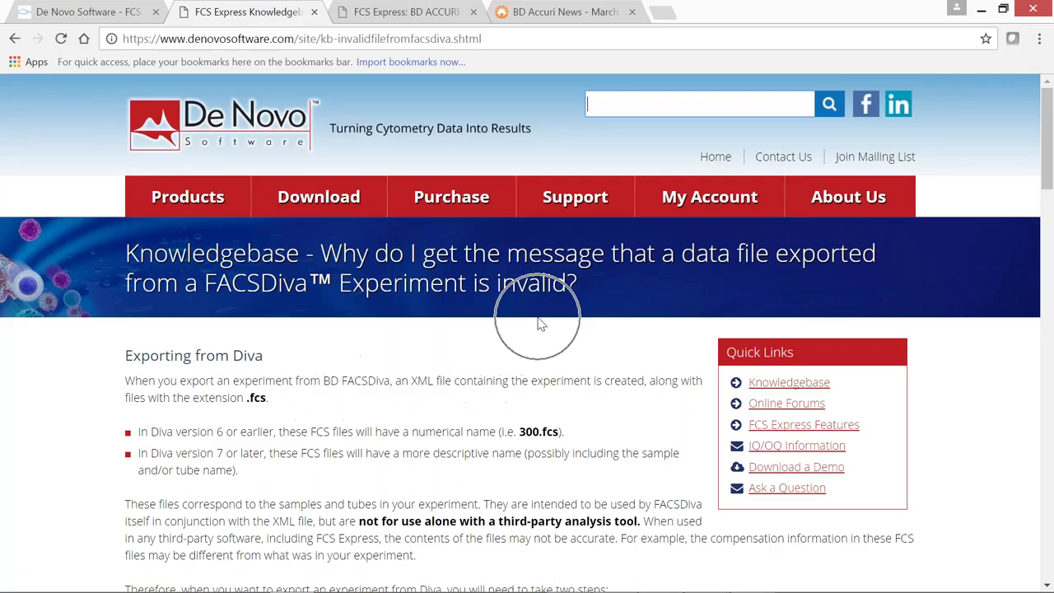
pyautogui.scroll(-3, 537, 323)
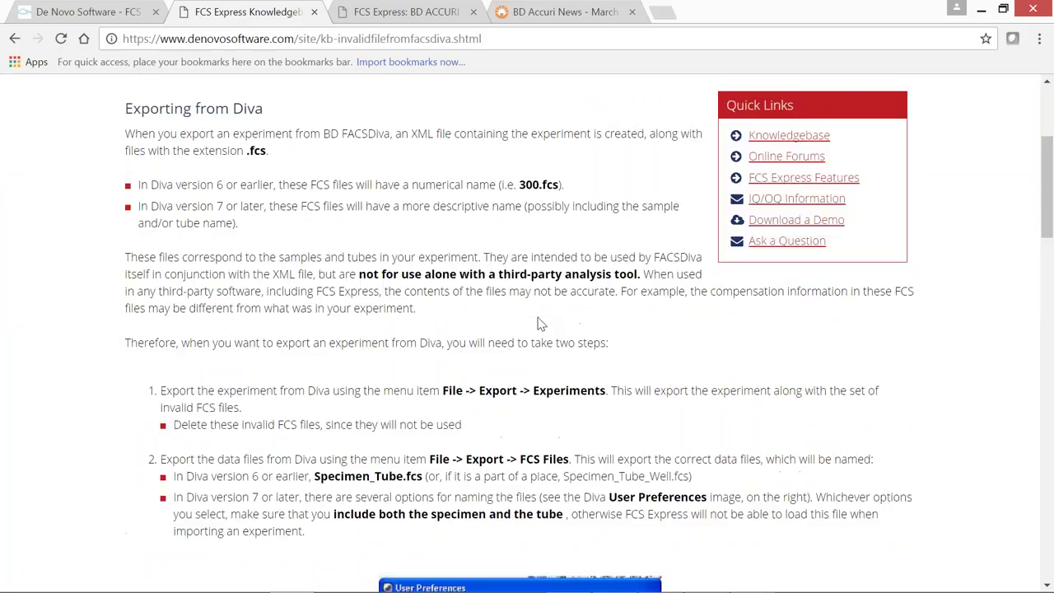
pyautogui.scroll(-1, 537, 323)
pyautogui.scroll(-2, 537, 323)
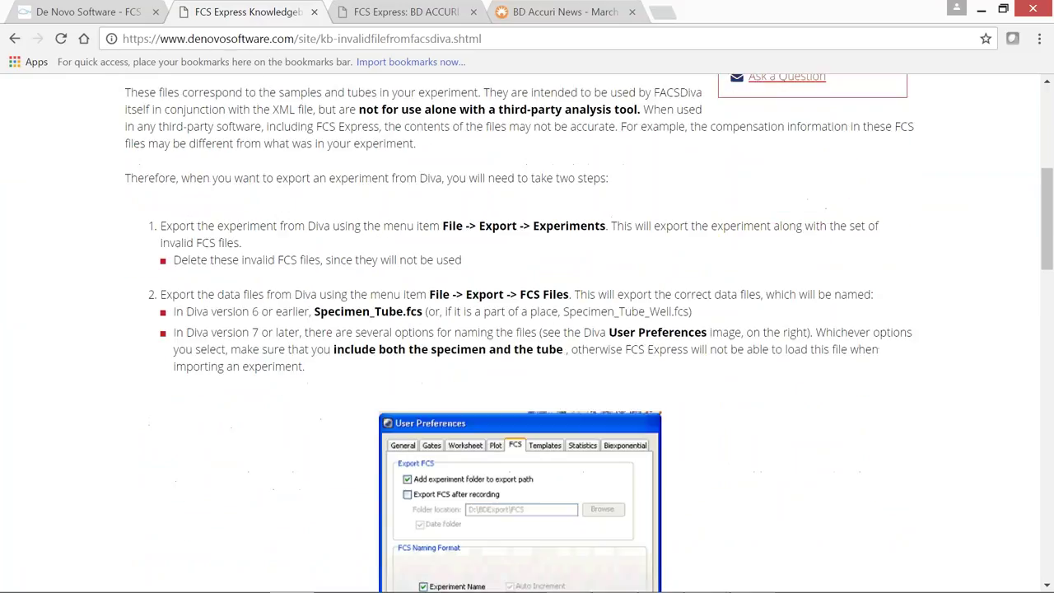
pyautogui.scroll(-6, 811, 318)
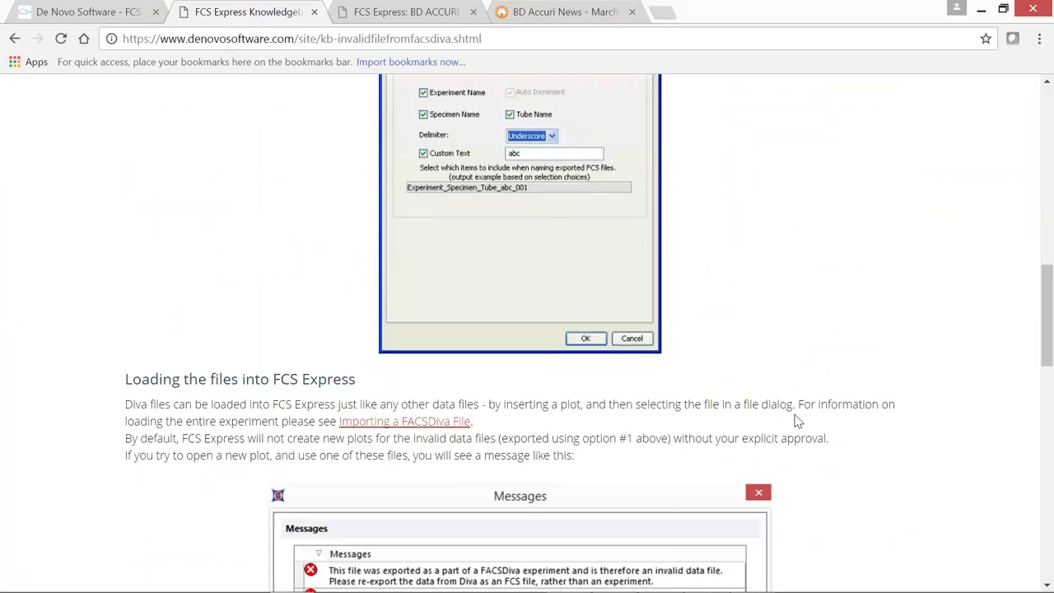
pyautogui.click(979, 9)
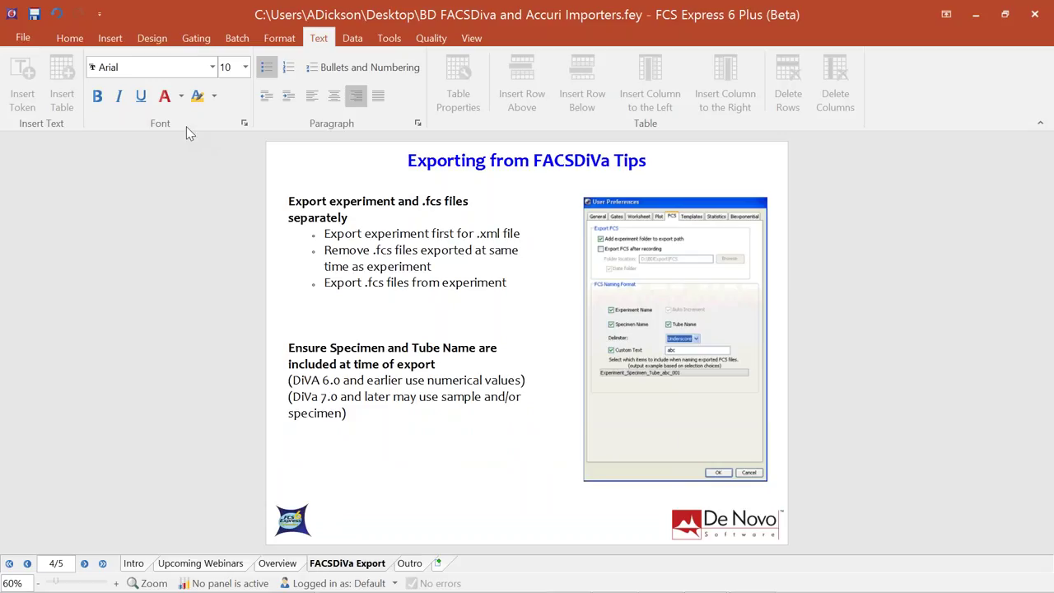
# Step: Start a BD FACSDiva import using the Experiment_003 file from the DiVa Data folder on the desktop
pyautogui.click(22, 38)
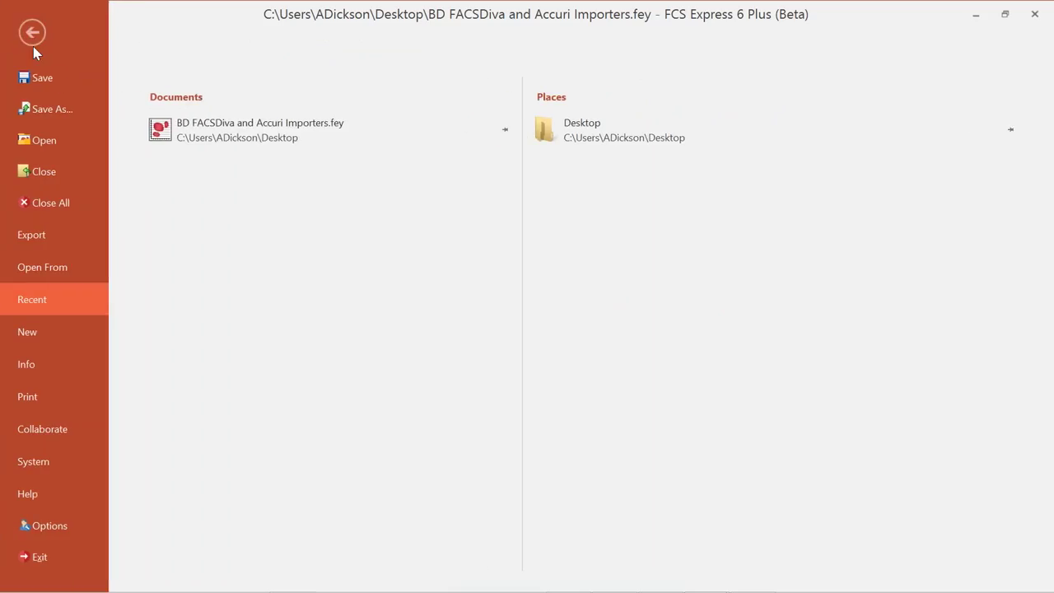
pyautogui.click(90, 269)
pyautogui.click(90, 267)
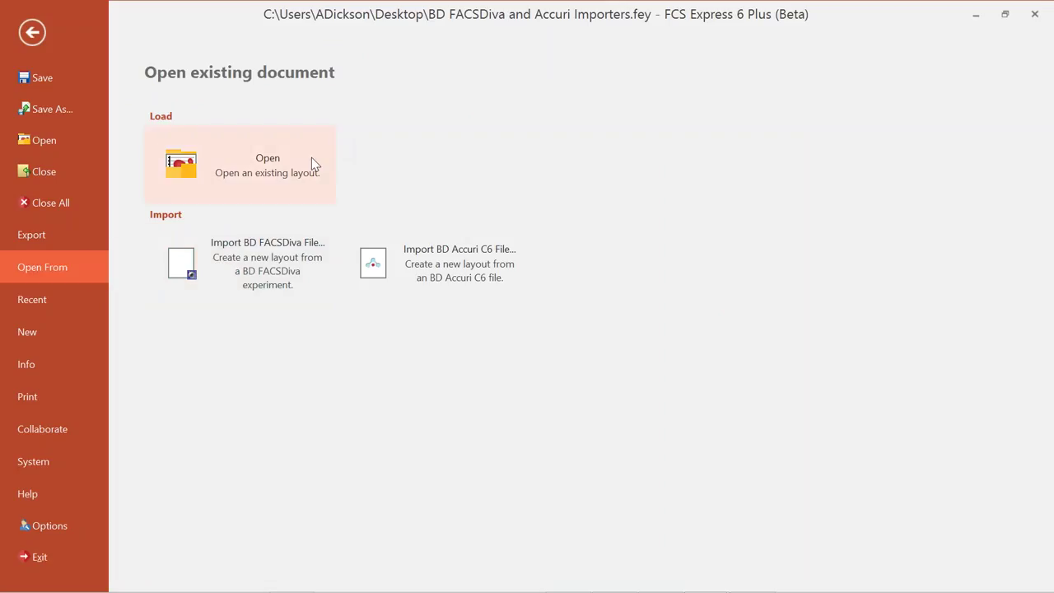
pyautogui.click(291, 266)
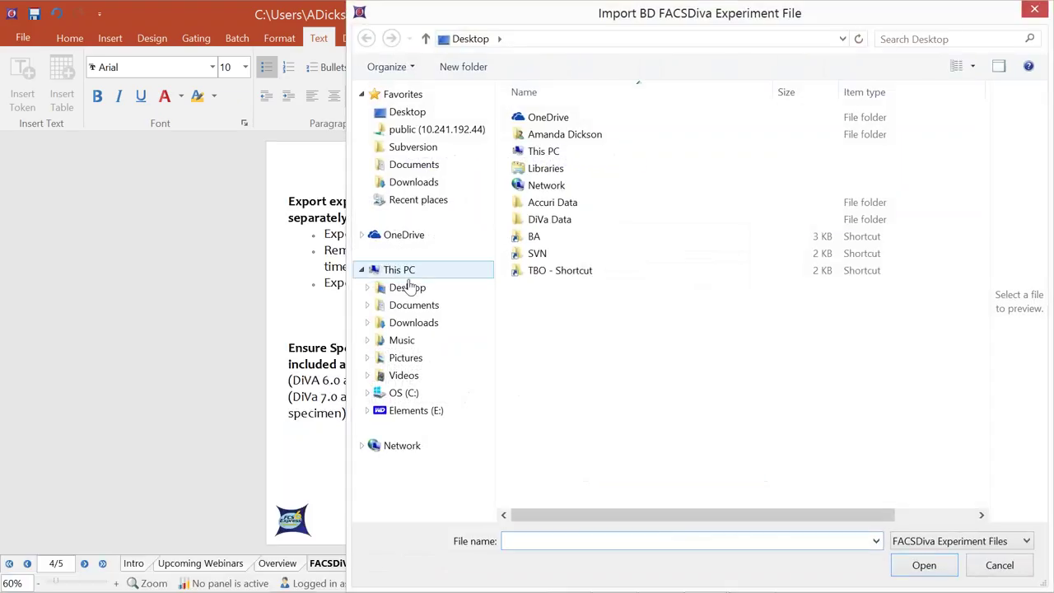
pyautogui.click(552, 223)
pyautogui.doubleClick(551, 223)
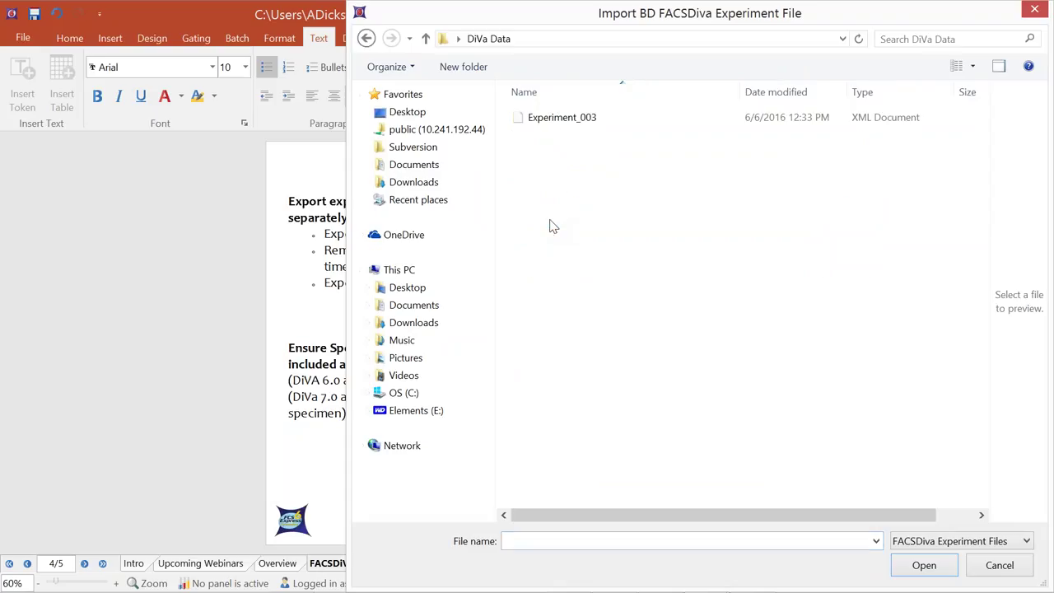
pyautogui.click(567, 123)
pyautogui.click(566, 122)
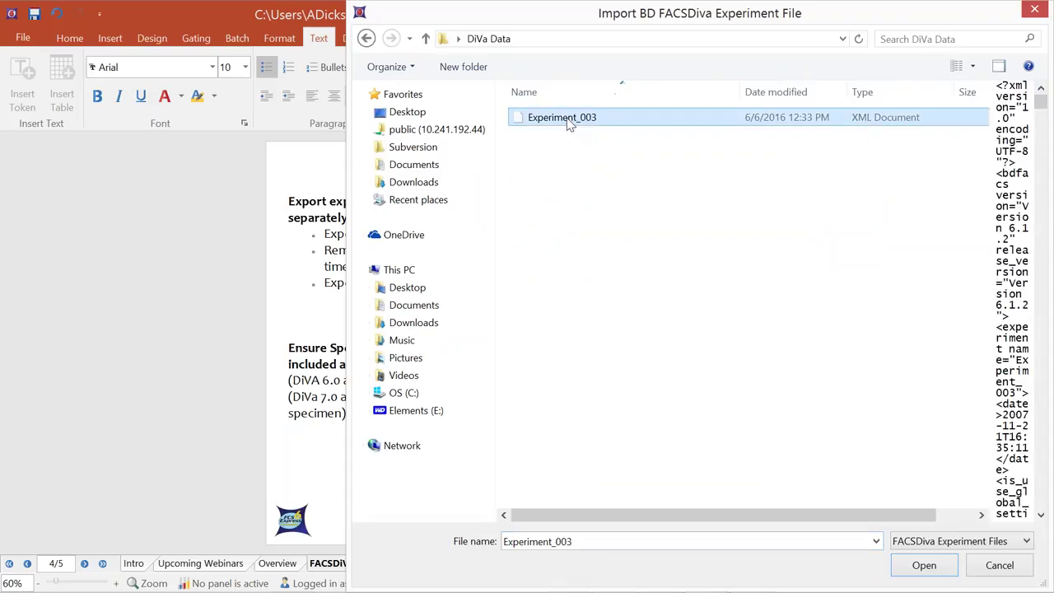
pyautogui.click(924, 565)
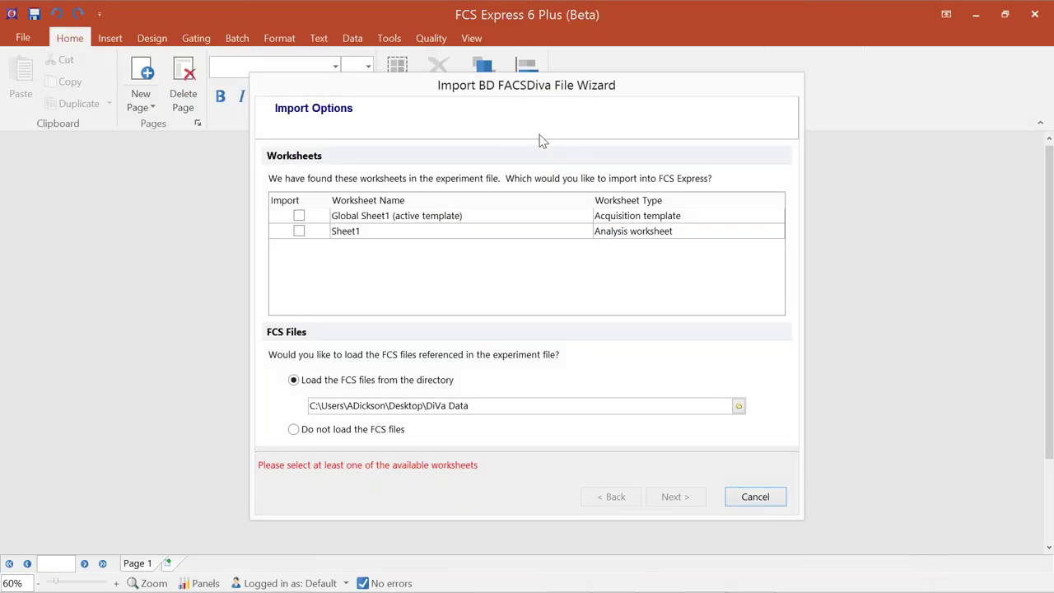
pyautogui.click(539, 140)
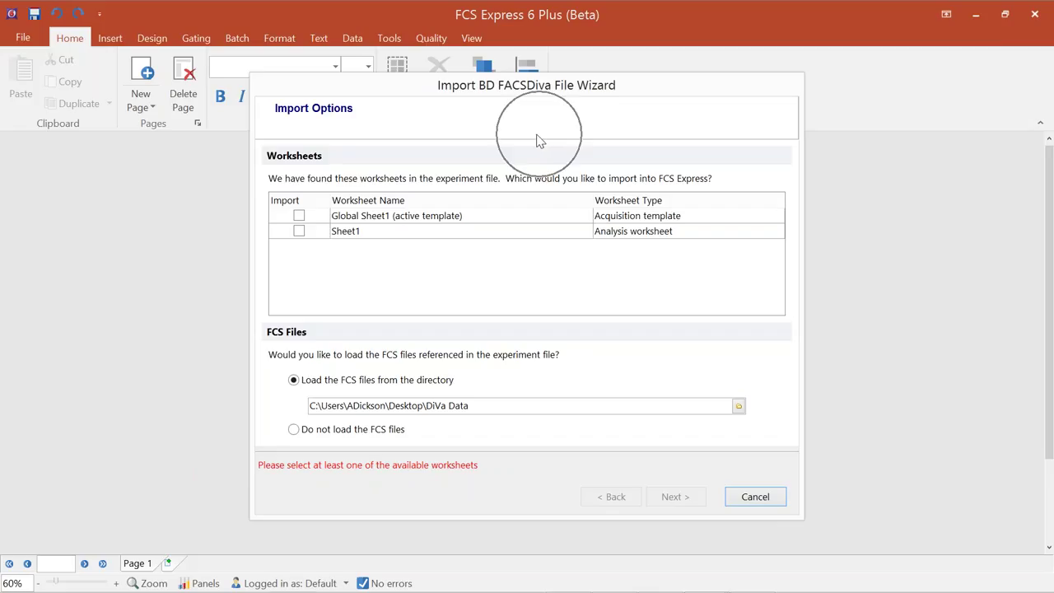
pyautogui.click(366, 152)
pyautogui.click(366, 153)
pyautogui.click(368, 344)
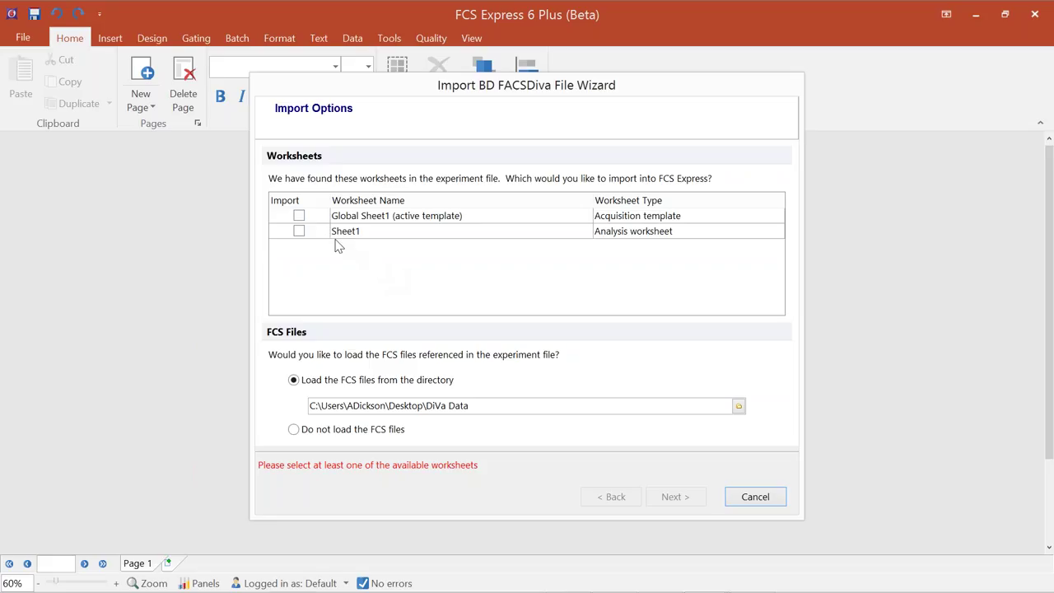
# Step: Select only the Sheet1 analysis worksheet for import and continue to the configuration file options
pyautogui.click(299, 216)
pyautogui.click(299, 231)
pyautogui.click(298, 231)
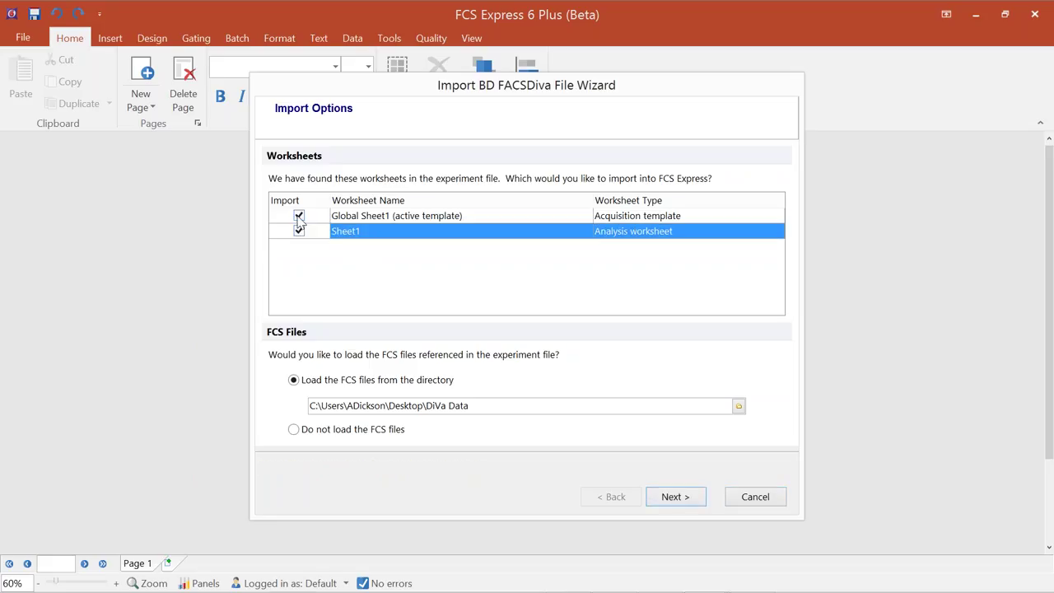
pyautogui.click(299, 216)
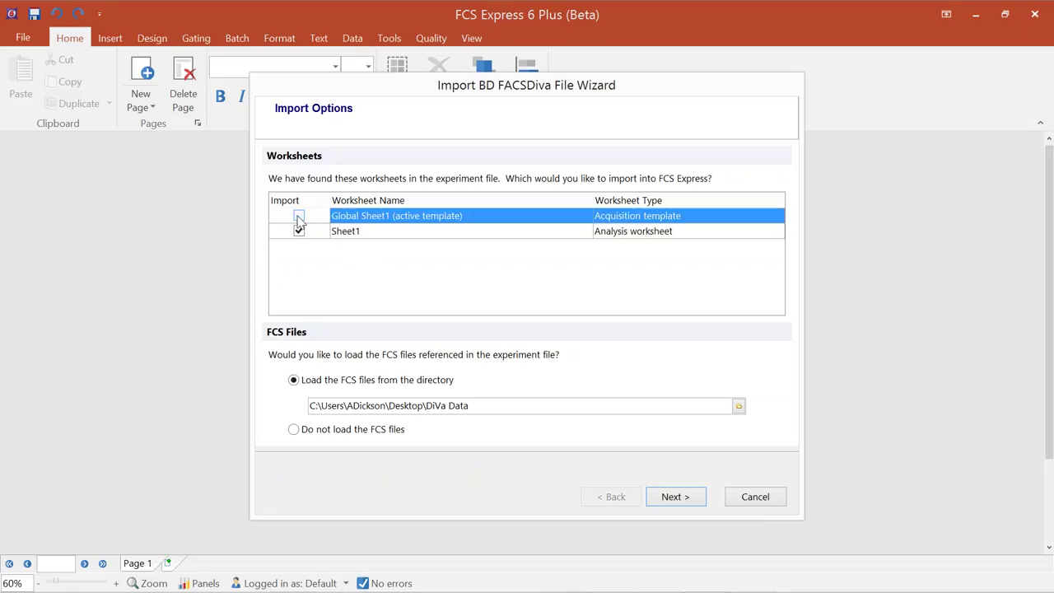
pyautogui.click(299, 215)
pyautogui.click(702, 500)
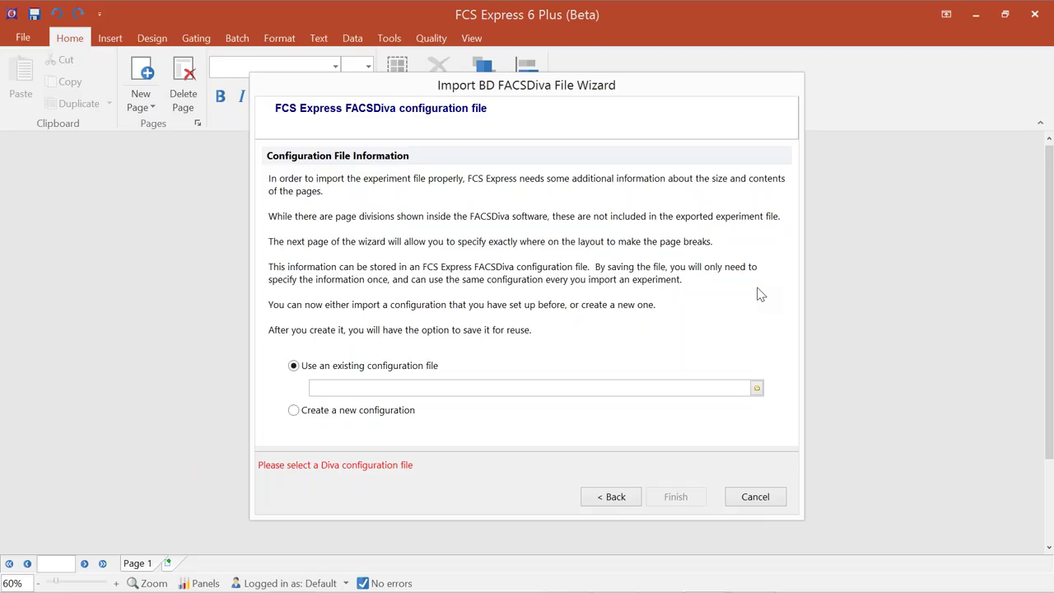
# Step: Create a new import configuration with Legal page size, landscape orientation and Narrow margins
pyautogui.click(295, 411)
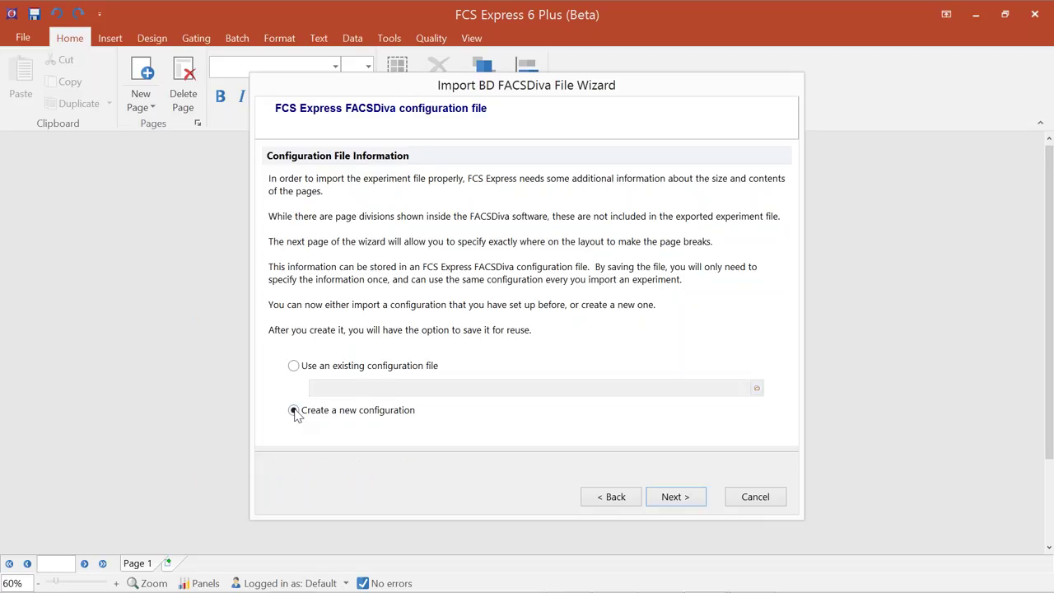
pyautogui.click(672, 498)
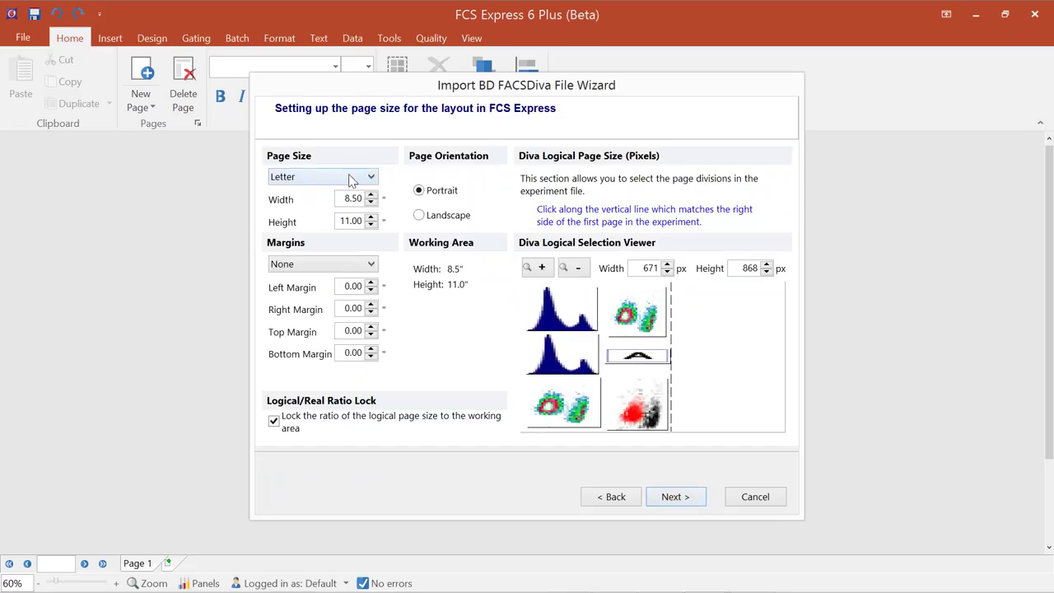
pyautogui.click(350, 181)
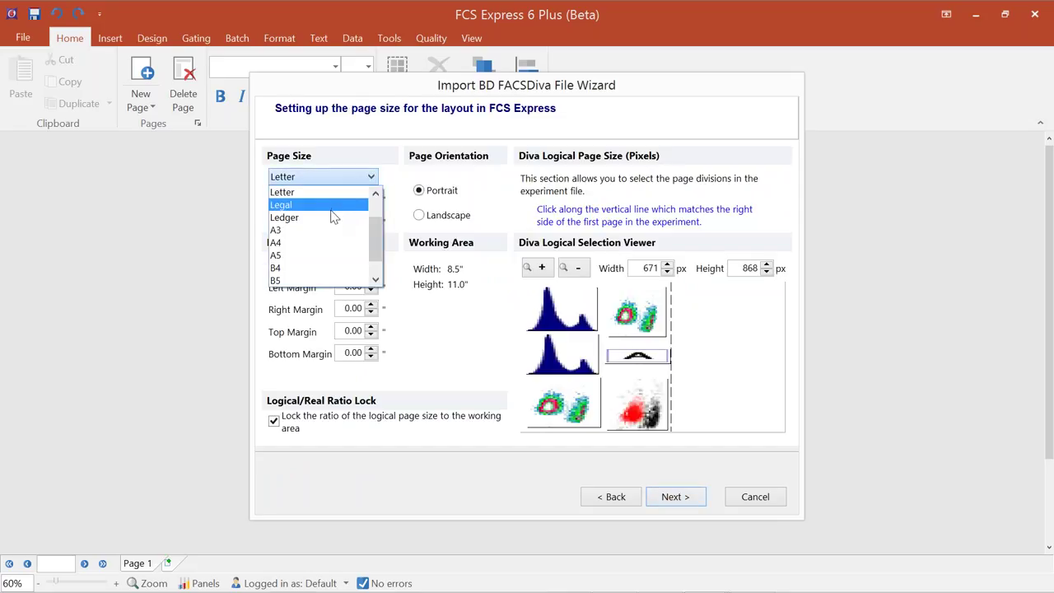
pyautogui.click(331, 206)
pyautogui.click(420, 216)
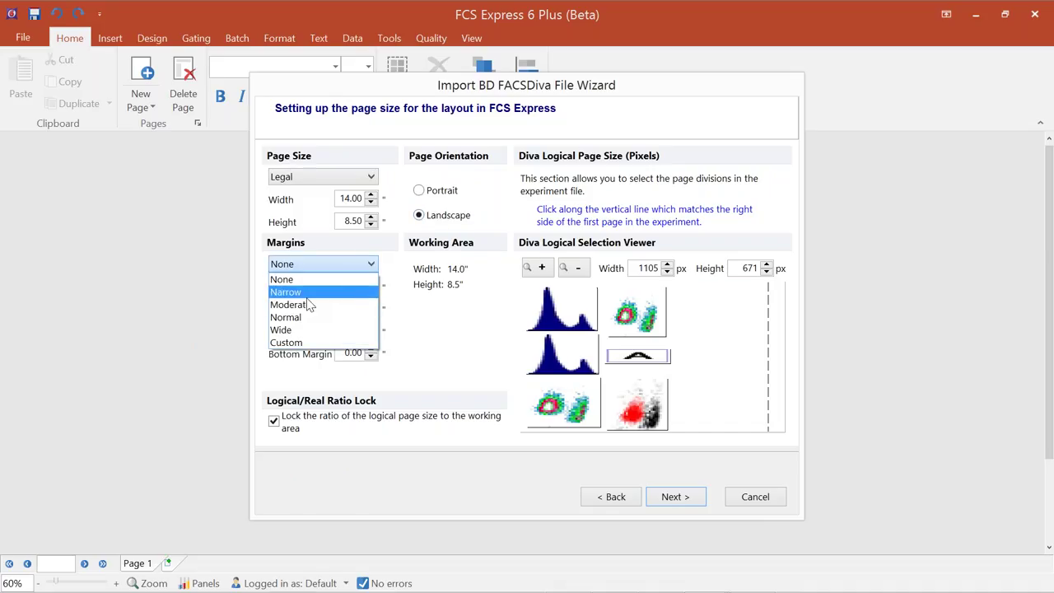
pyautogui.click(306, 296)
# Step: Place the Diva logical page divisions beyond all the plots, at about 1296 px wide and 748 px high
pyautogui.click(580, 268)
pyautogui.click(579, 268)
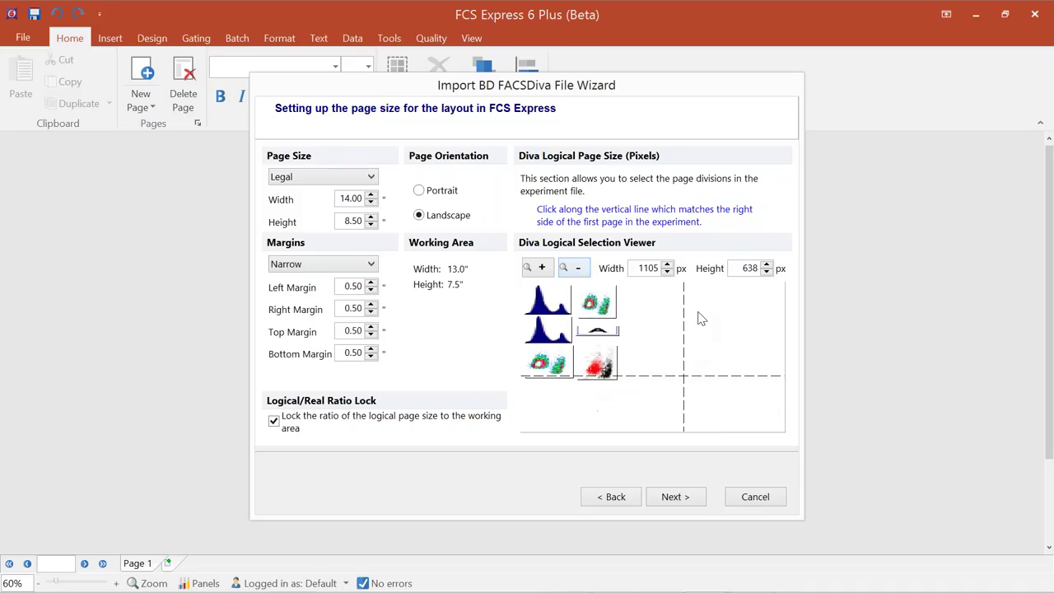
pyautogui.click(780, 356)
pyautogui.click(781, 356)
pyautogui.click(656, 392)
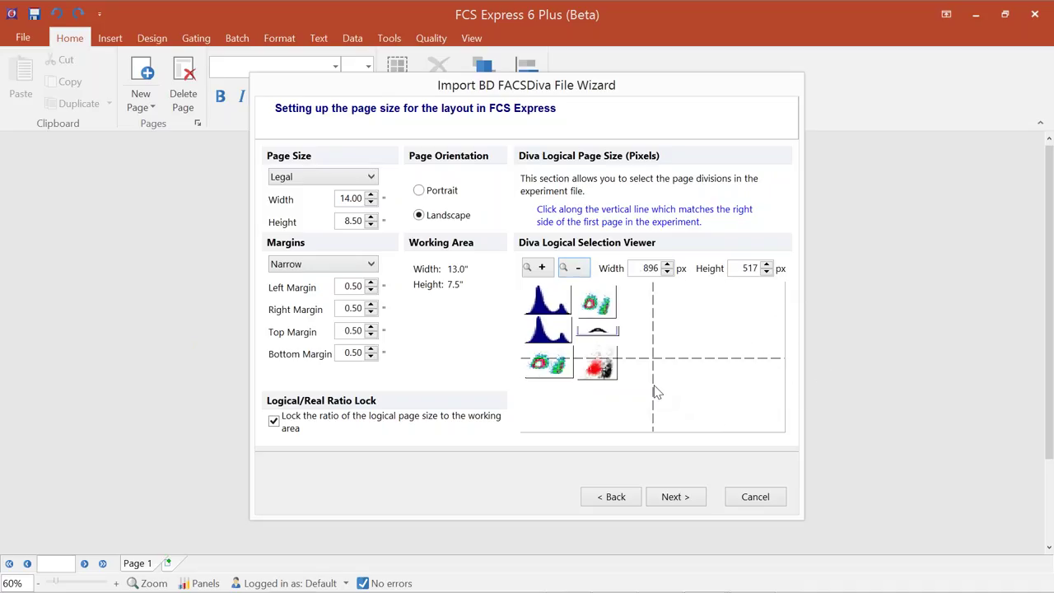
pyautogui.click(578, 327)
pyautogui.click(598, 349)
pyautogui.click(597, 349)
pyautogui.click(675, 401)
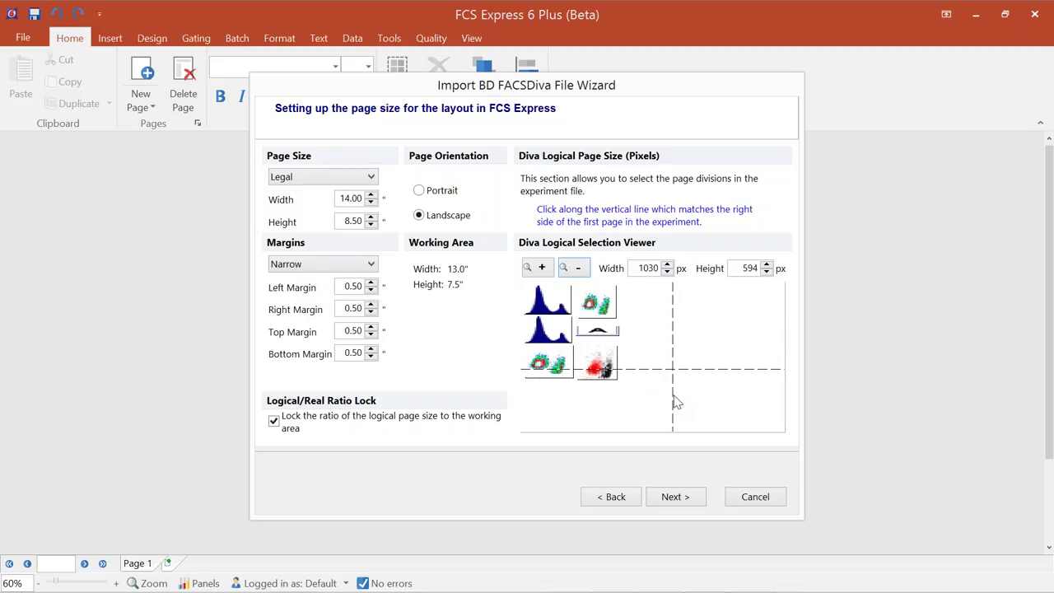
pyautogui.click(665, 417)
pyautogui.click(714, 422)
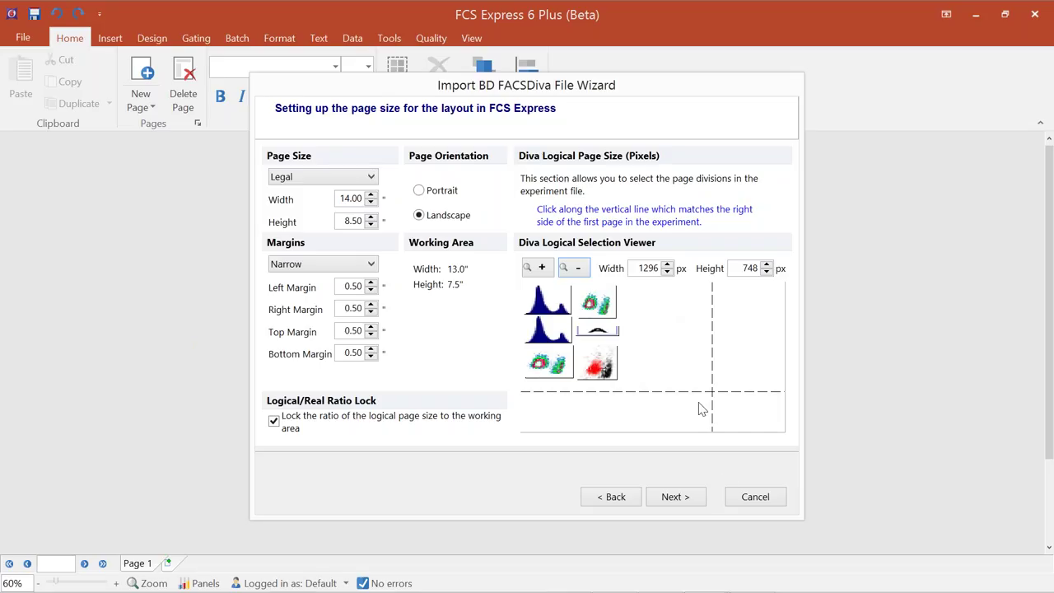
# Step: Finish the FACSDiva import without saving the configuration
pyautogui.click(688, 497)
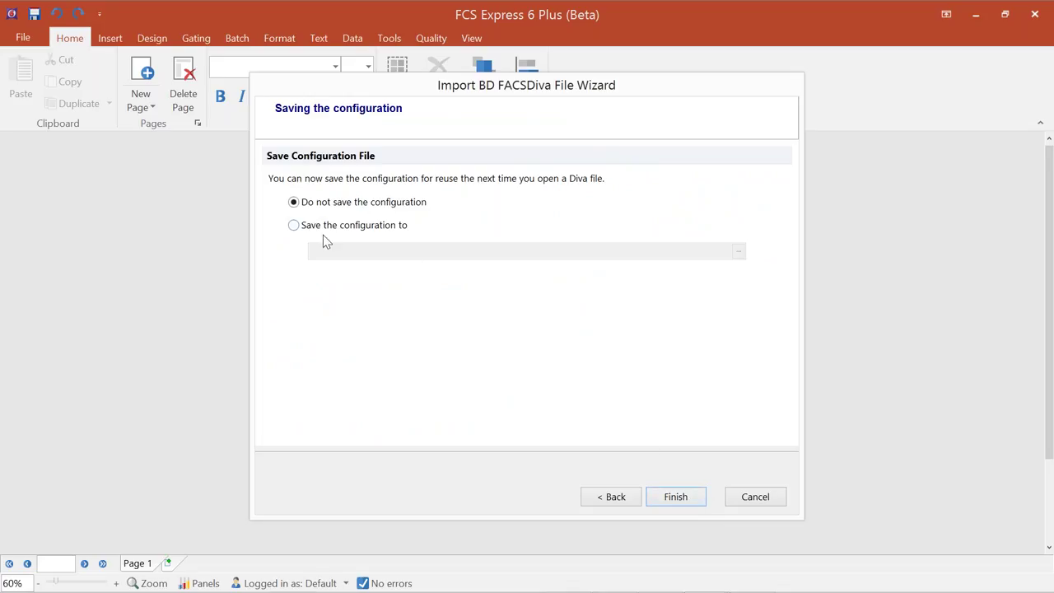
pyautogui.click(673, 497)
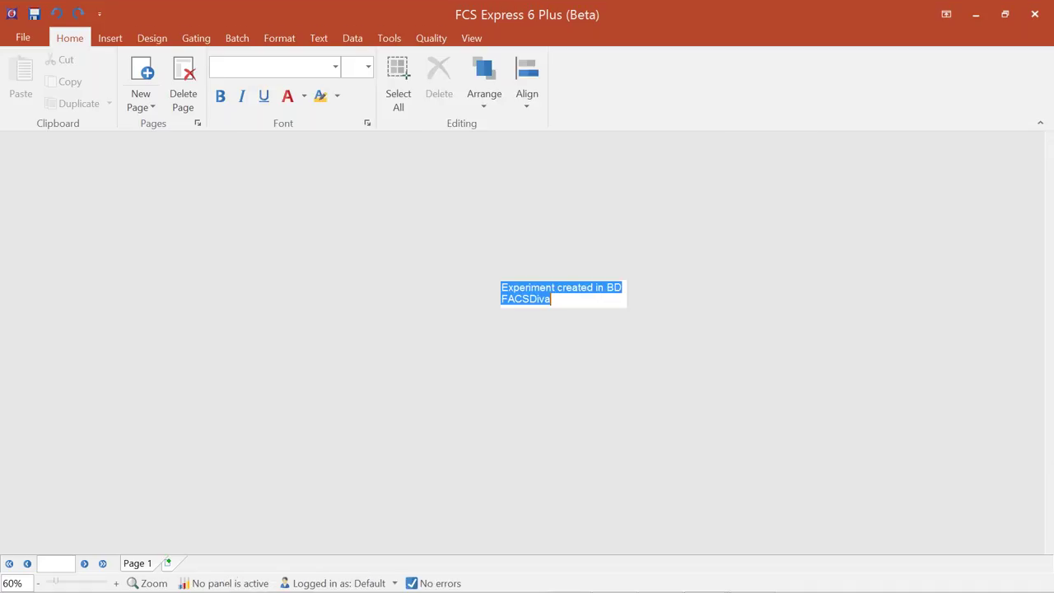
pyautogui.click(116, 583)
pyautogui.click(116, 583)
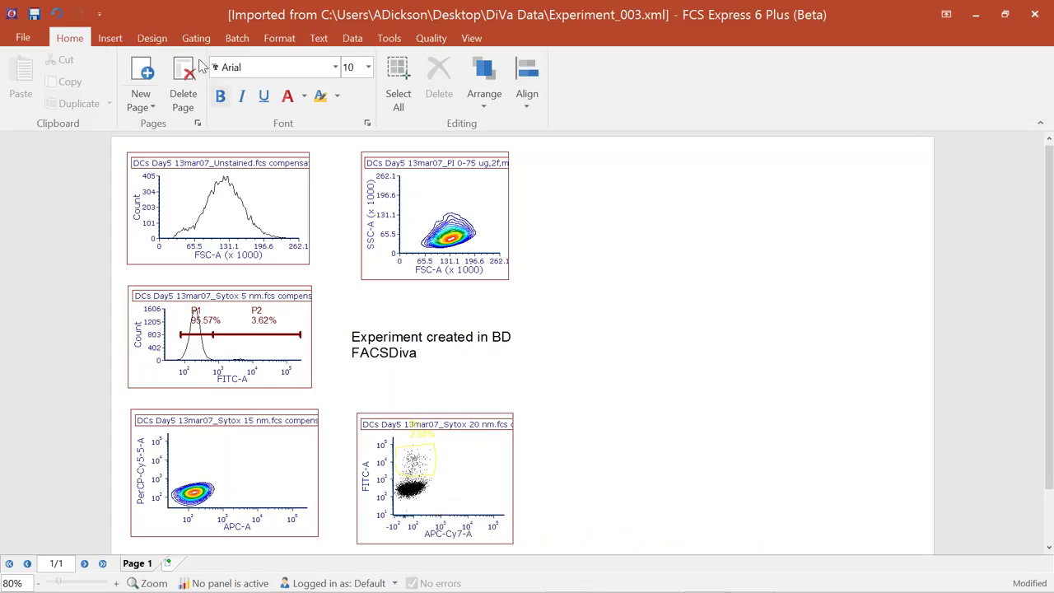
# Step: Insert a Gate View in the empty area beside the plots and expand its Sytox 5 nm and Sytox 20 nm branches
pyautogui.click(111, 38)
pyautogui.moveTo(618, 219); pyautogui.dragTo(860, 305)
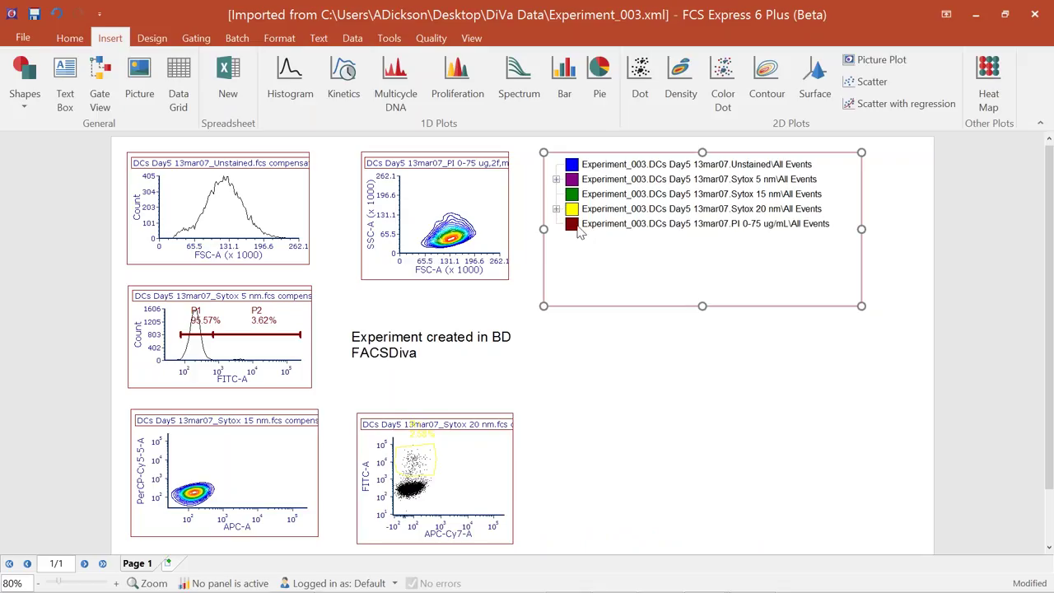
pyautogui.click(556, 179)
pyautogui.click(556, 238)
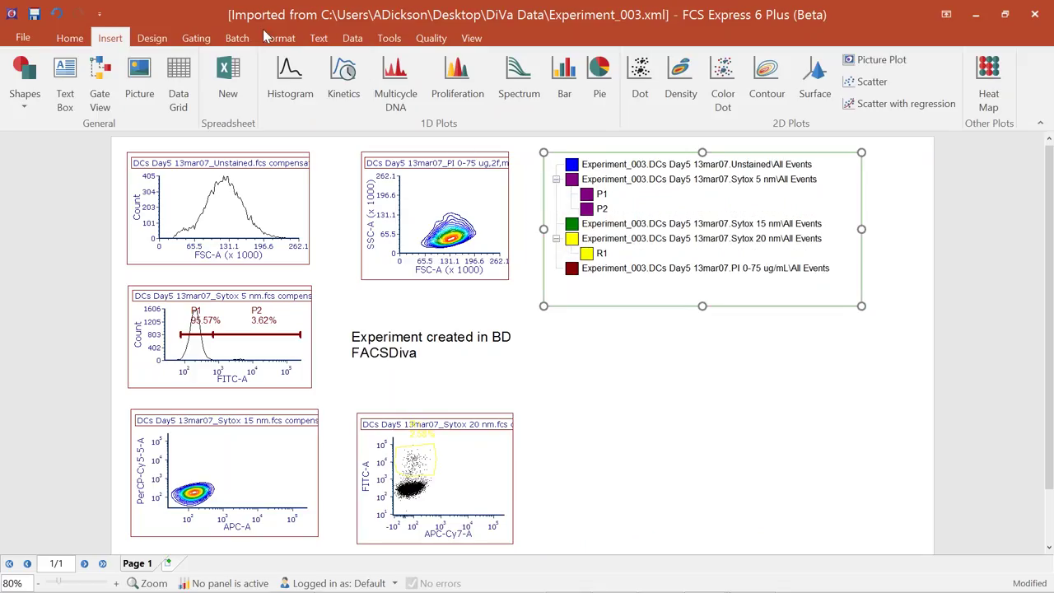
# Step: Open the Data List and move it clear of the plots, partly below the gate view
pyautogui.click(356, 40)
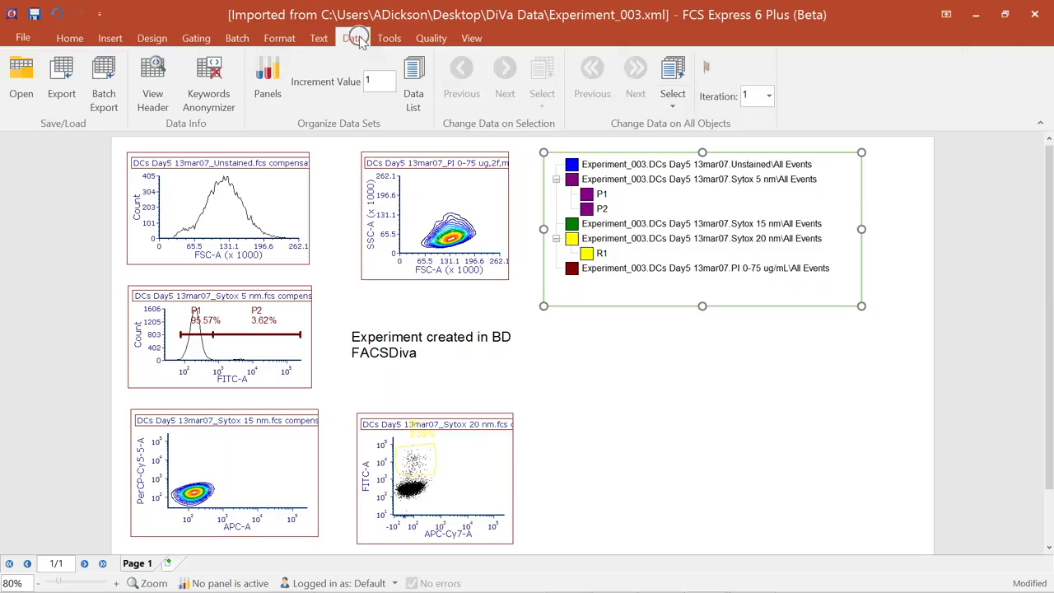
pyautogui.click(421, 72)
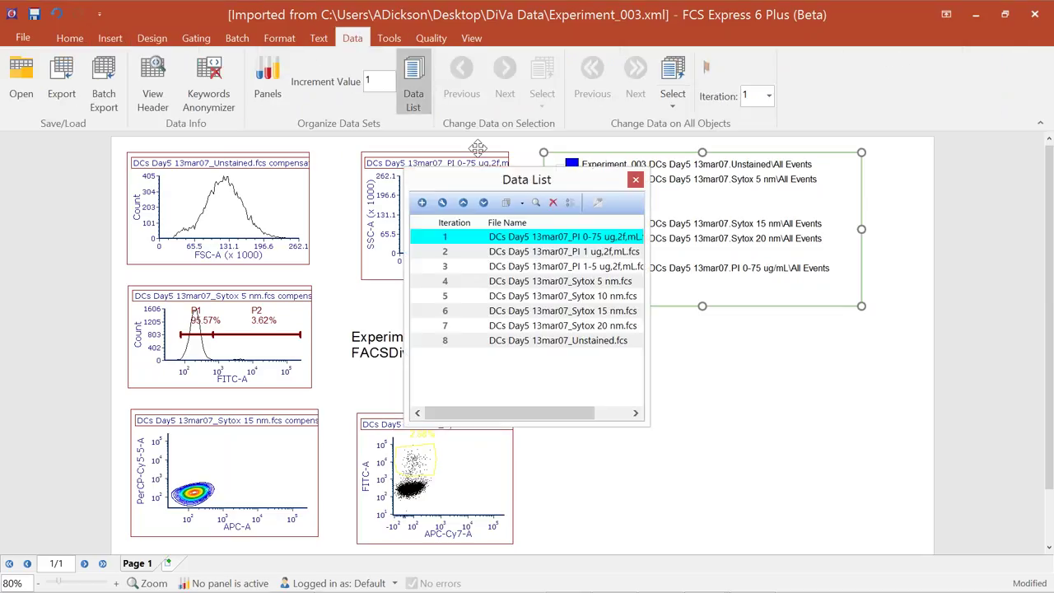
pyautogui.moveTo(474, 189); pyautogui.dragTo(831, 293)
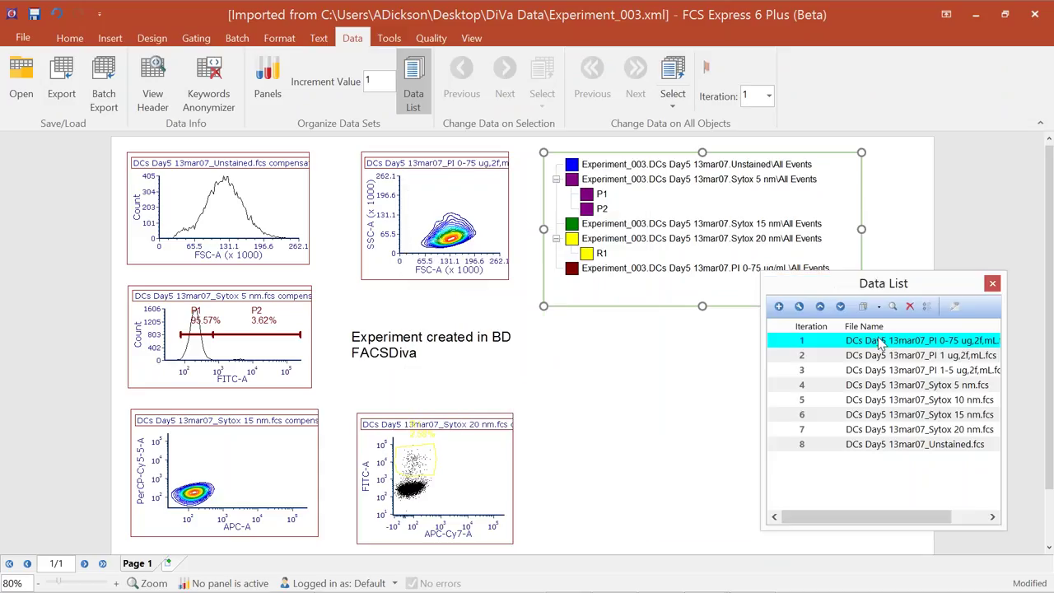
# Step: Change the base overlay on all objects to DCs Day5 13mar07_Unstained.fcs and step all objects back through the data files to iteration 1
pyautogui.doubleClick(899, 445)
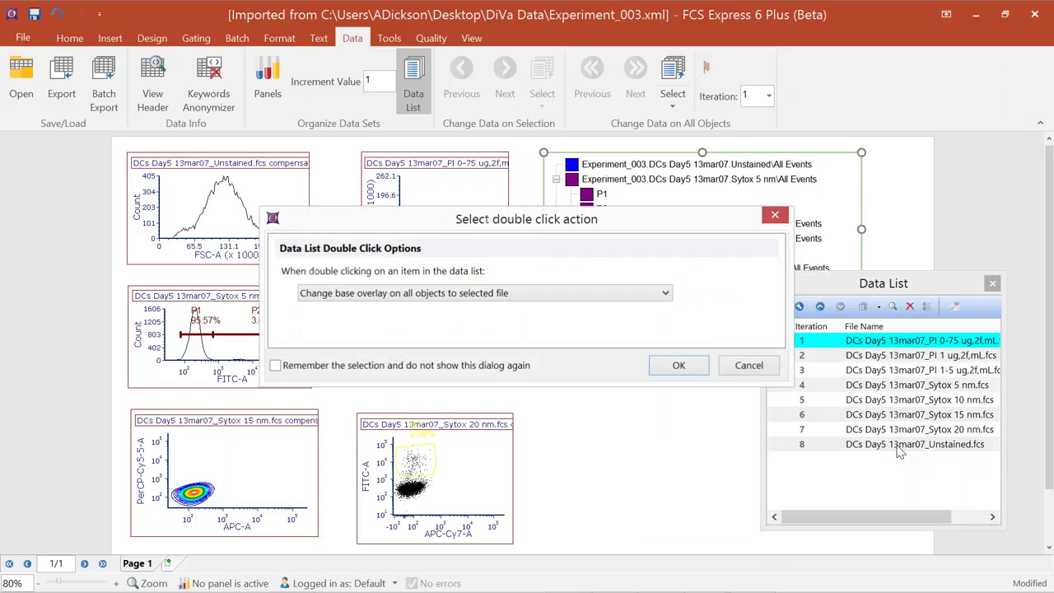
pyautogui.click(680, 365)
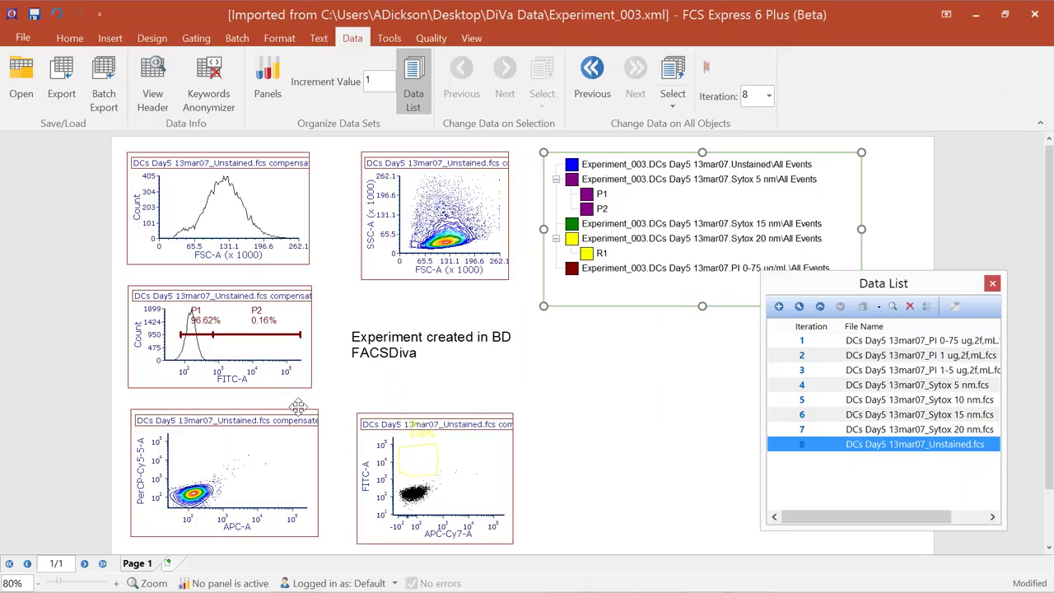
pyautogui.click(585, 72)
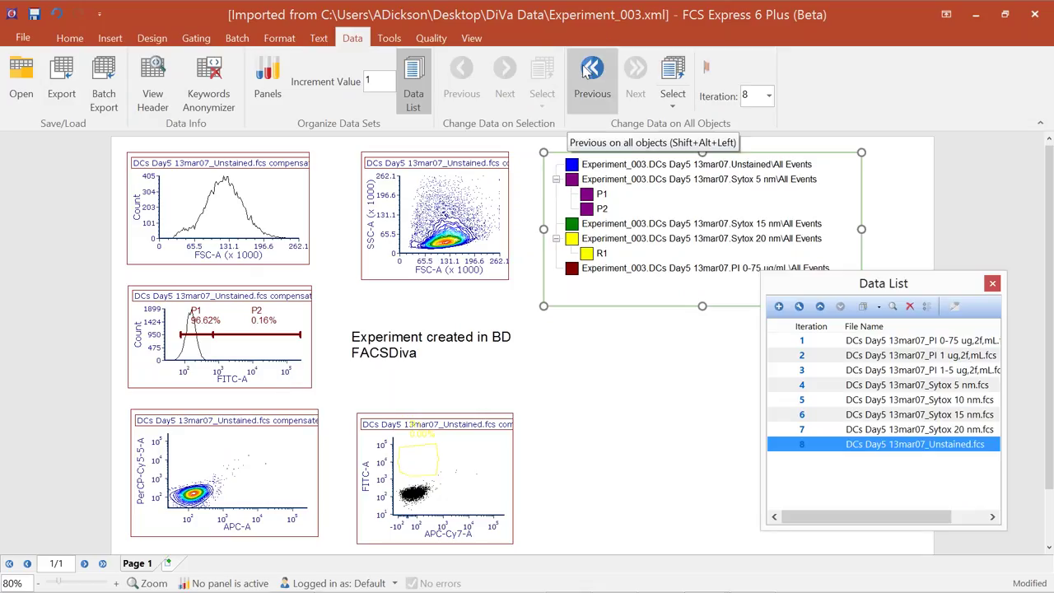
pyautogui.click(584, 72)
pyautogui.click(585, 71)
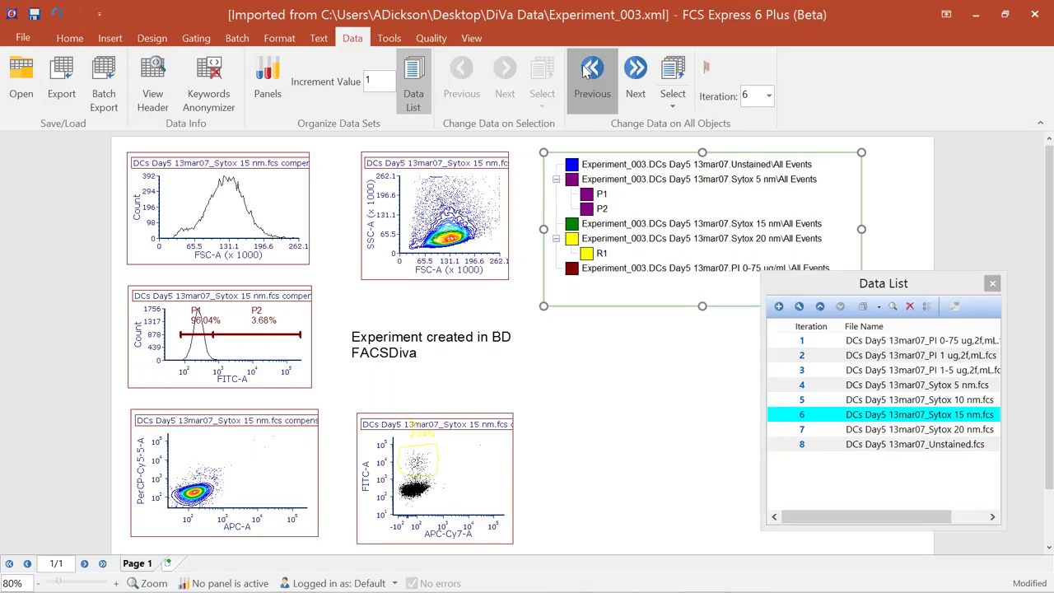
pyautogui.click(584, 72)
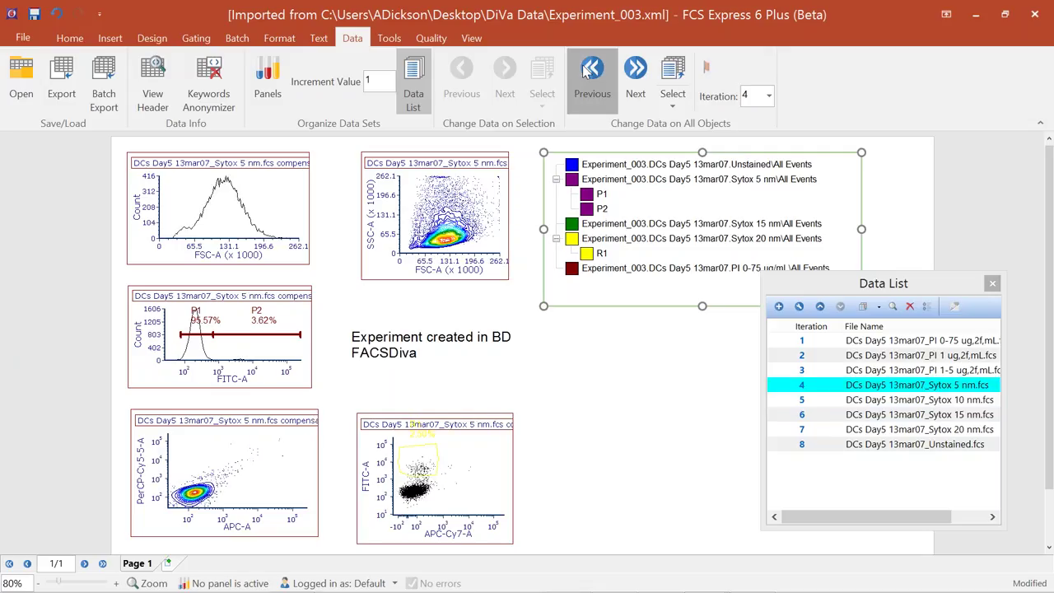
pyautogui.click(584, 71)
pyautogui.click(585, 72)
pyautogui.click(584, 72)
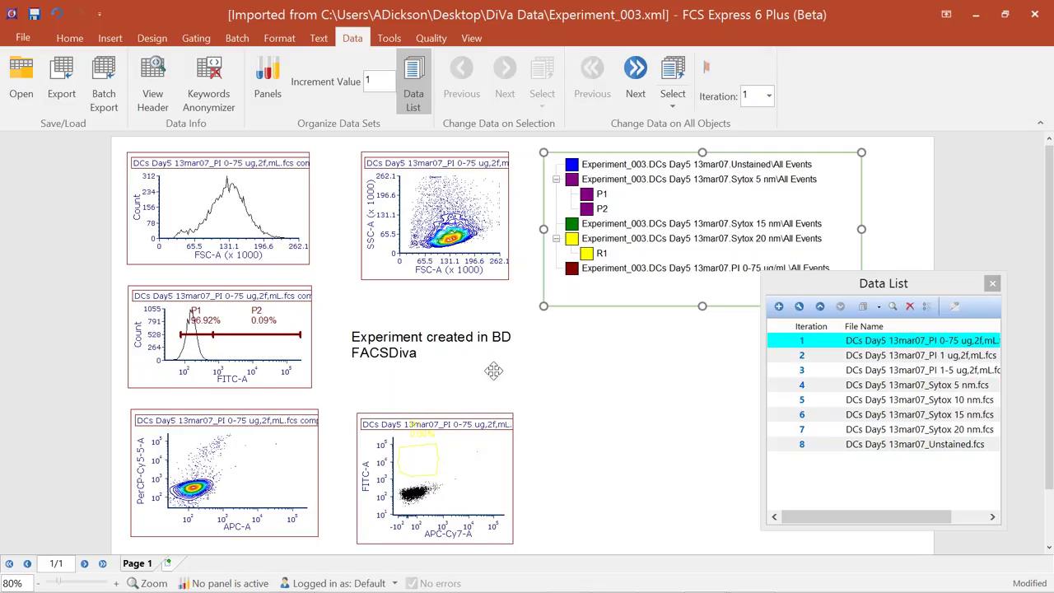
# Step: Move the R1 gate into the empty high APC-Cy7-A region of the FITC-A versus APC-Cy7-A plot
pyautogui.click(426, 460)
pyautogui.moveTo(425, 460); pyautogui.dragTo(497, 439)
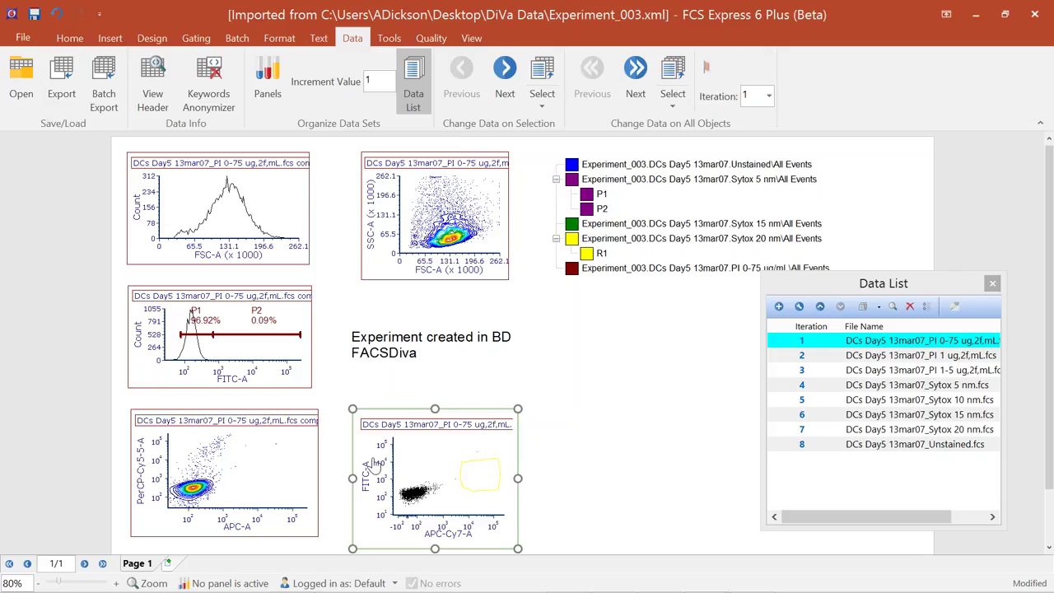
pyautogui.click(480, 480)
pyautogui.click(480, 480)
pyautogui.click(480, 480)
pyautogui.click(480, 480)
# Step: Set the color of the R1 gate to orange in its gate properties, opened from the Gate View
pyautogui.click(599, 257)
pyautogui.click(601, 256)
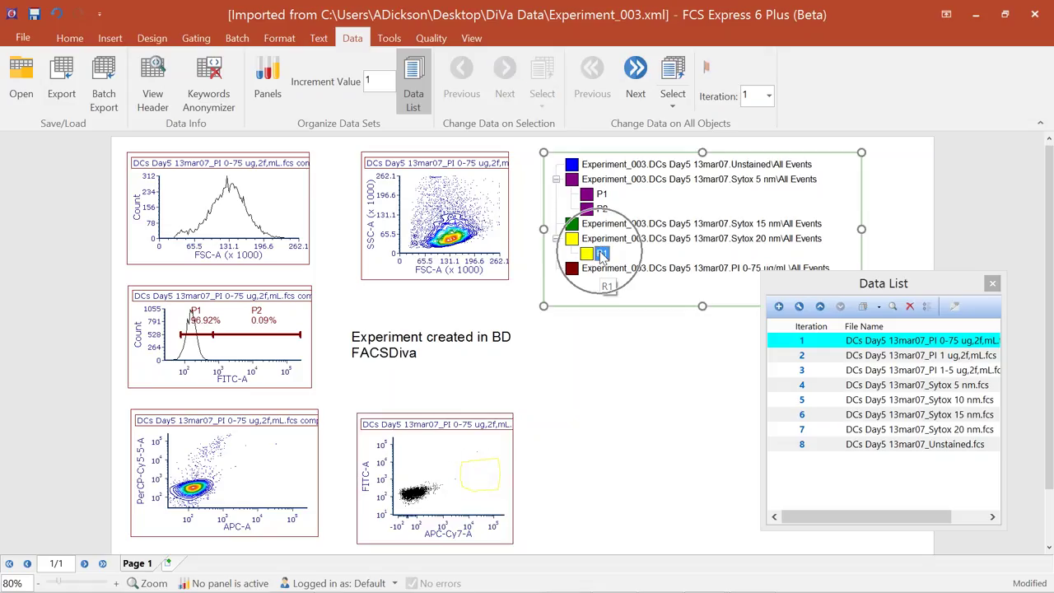
pyautogui.click(602, 257)
pyautogui.rightClick(602, 256)
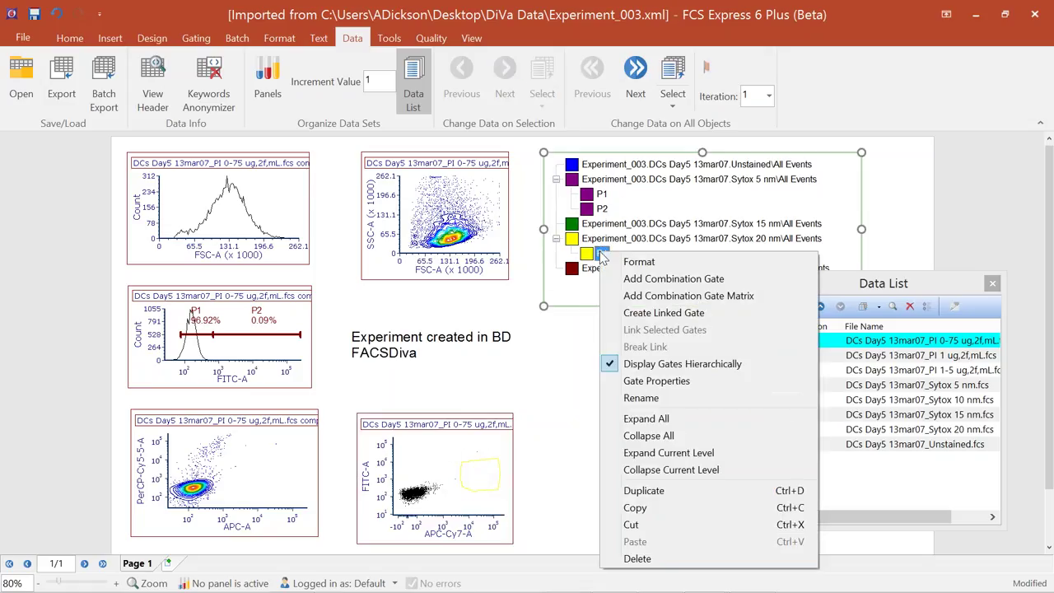
pyautogui.click(686, 381)
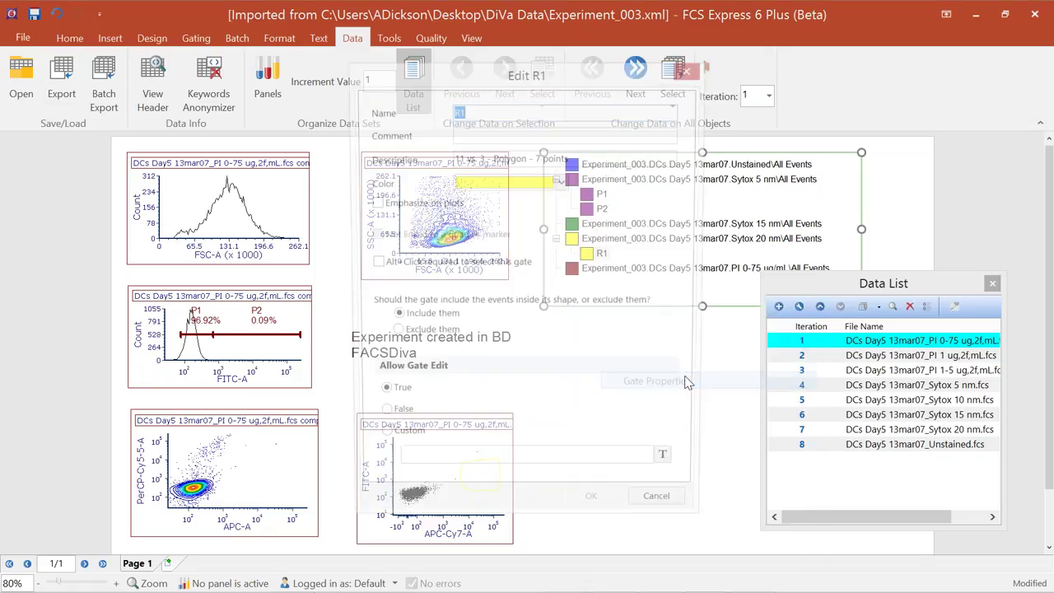
pyautogui.click(562, 182)
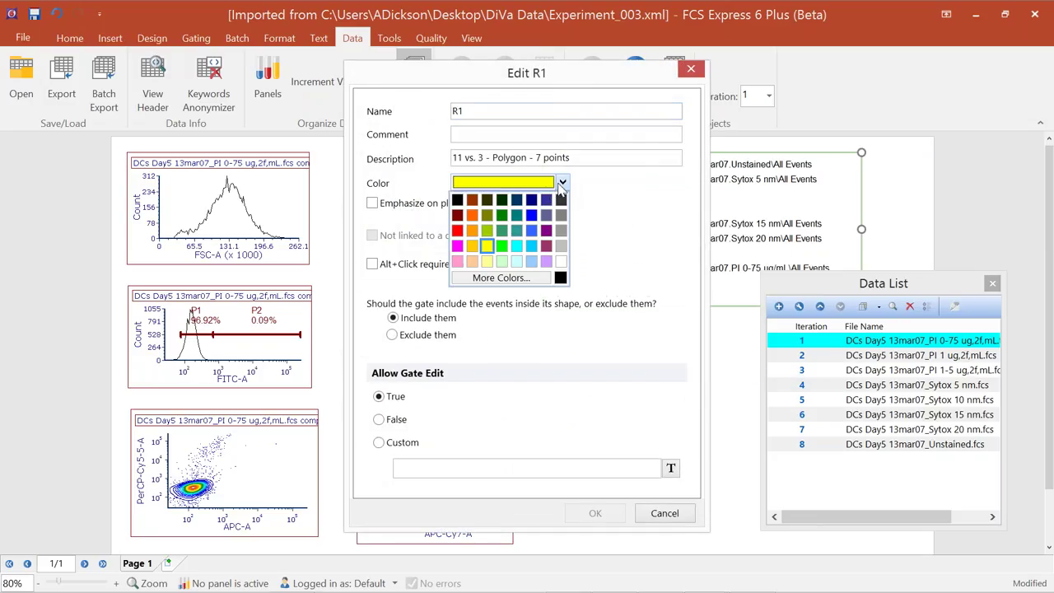
pyautogui.click(473, 215)
pyautogui.click(590, 517)
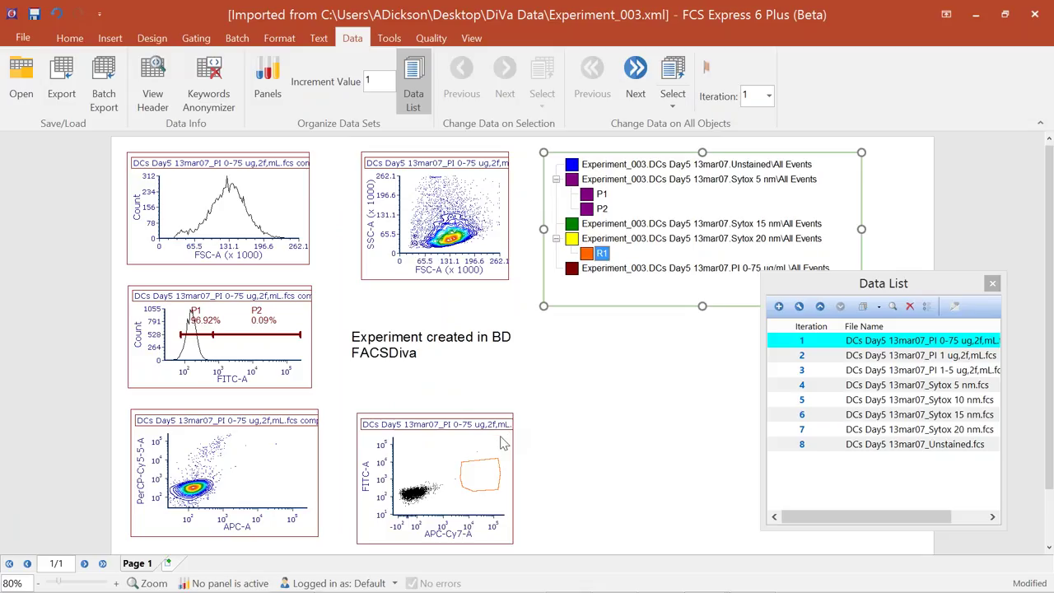
# Step: Recreate the missing gate text boxes on the FITC-A versus APC-Cy7-A plot
pyautogui.click(473, 477)
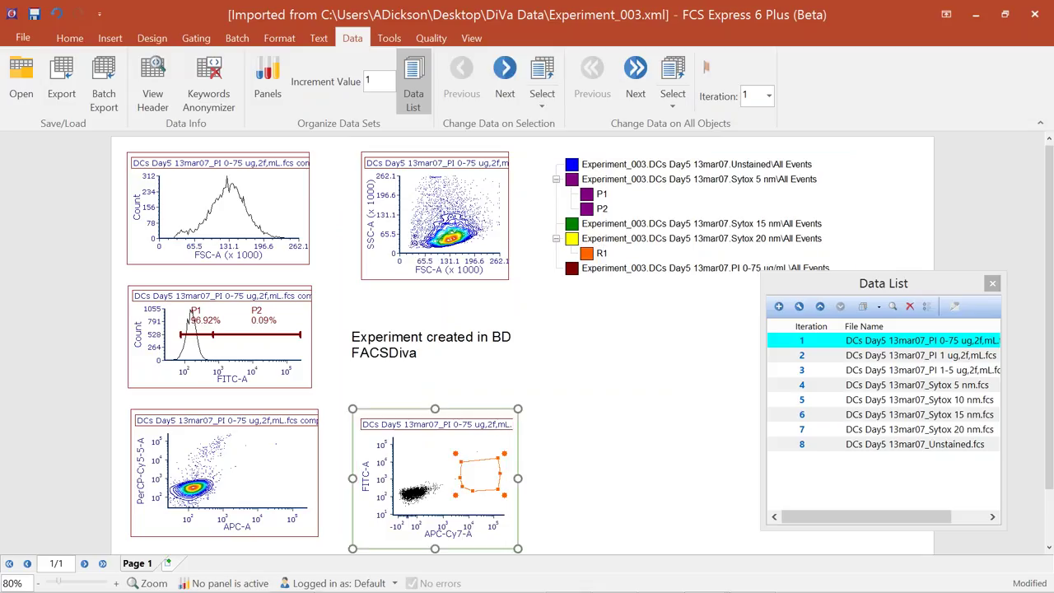
pyautogui.rightClick(434, 461)
pyautogui.moveTo(609, 278)
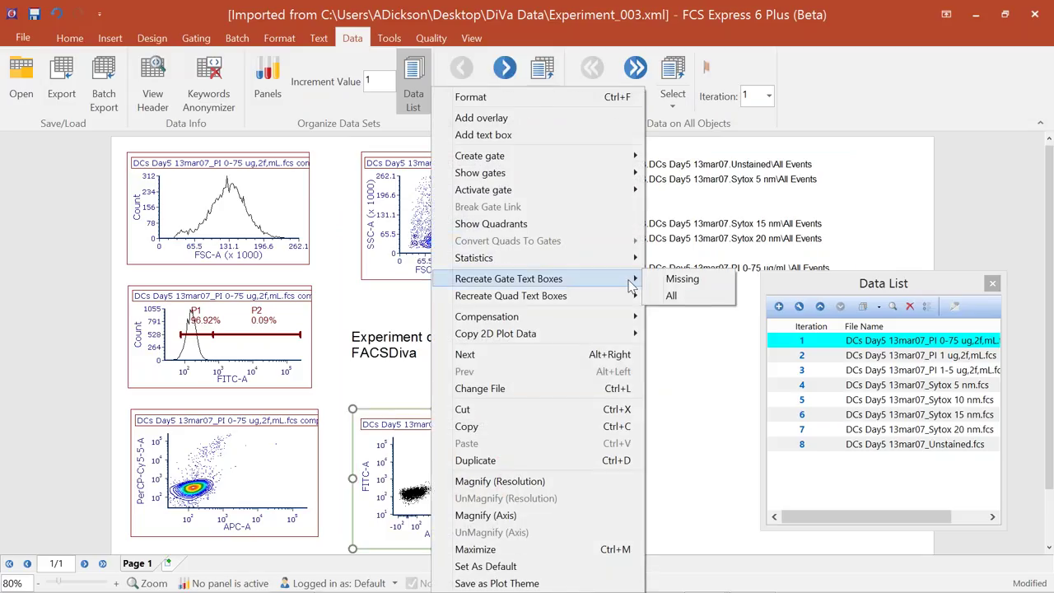
pyautogui.click(680, 279)
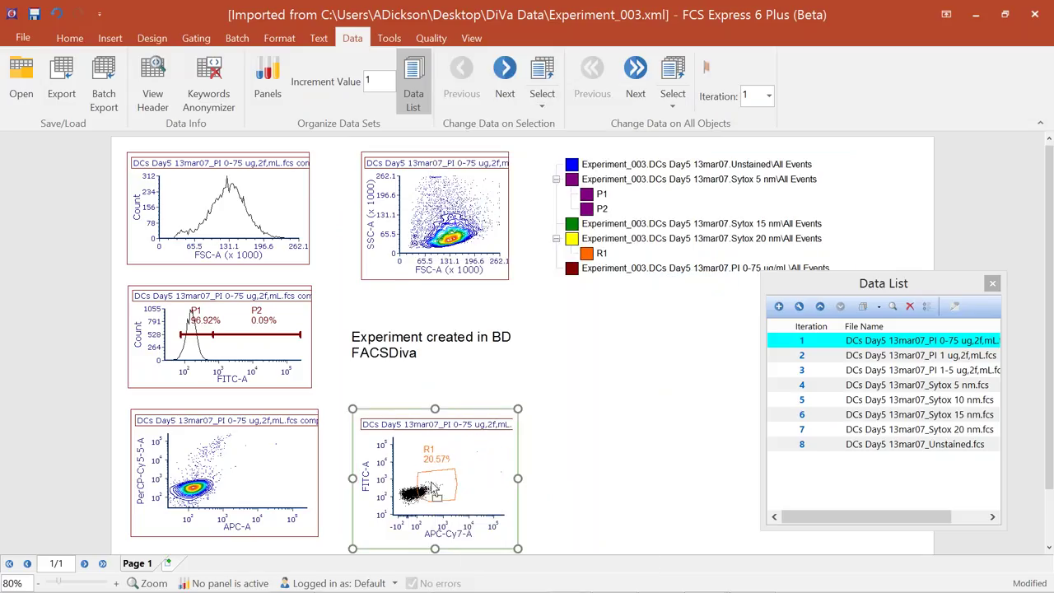
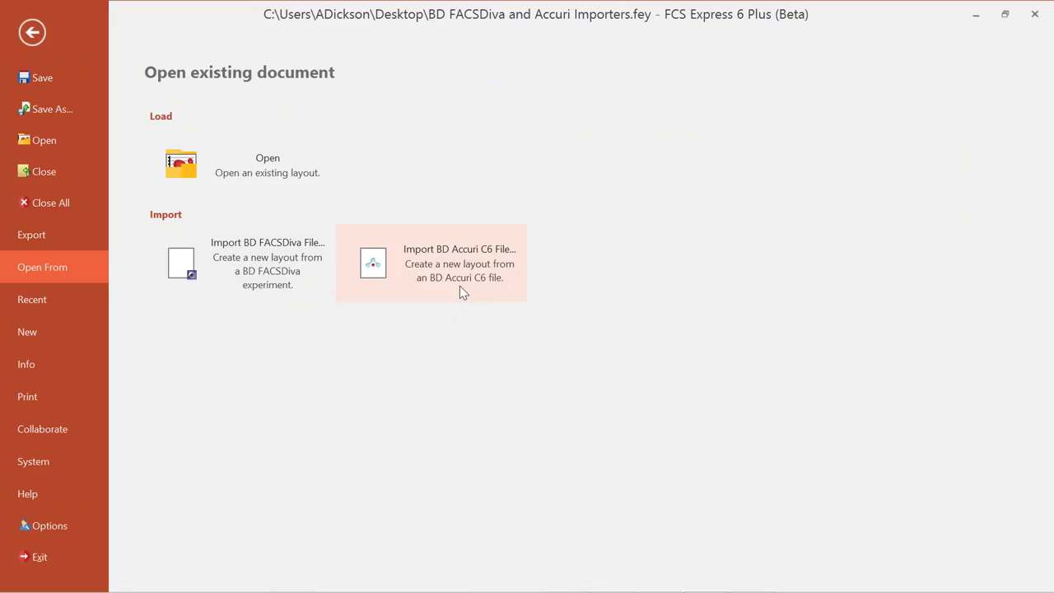
# Step: Start a BD Accuri C6 file import with TiterPlate.c6 from the Accuri Data folder on the Desktop
pyautogui.click(463, 273)
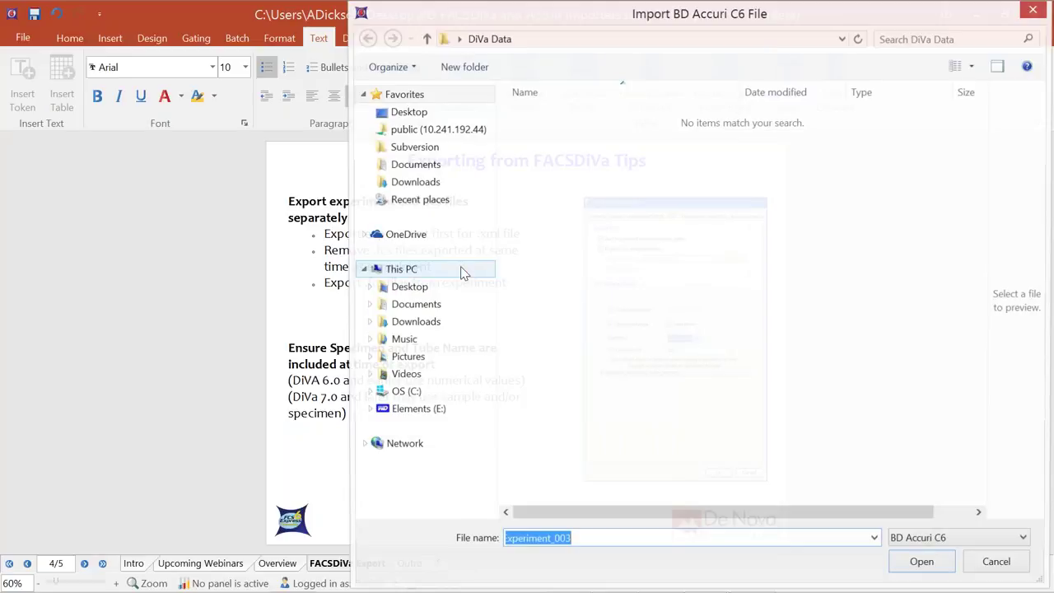
pyautogui.click(381, 111)
pyautogui.doubleClick(571, 207)
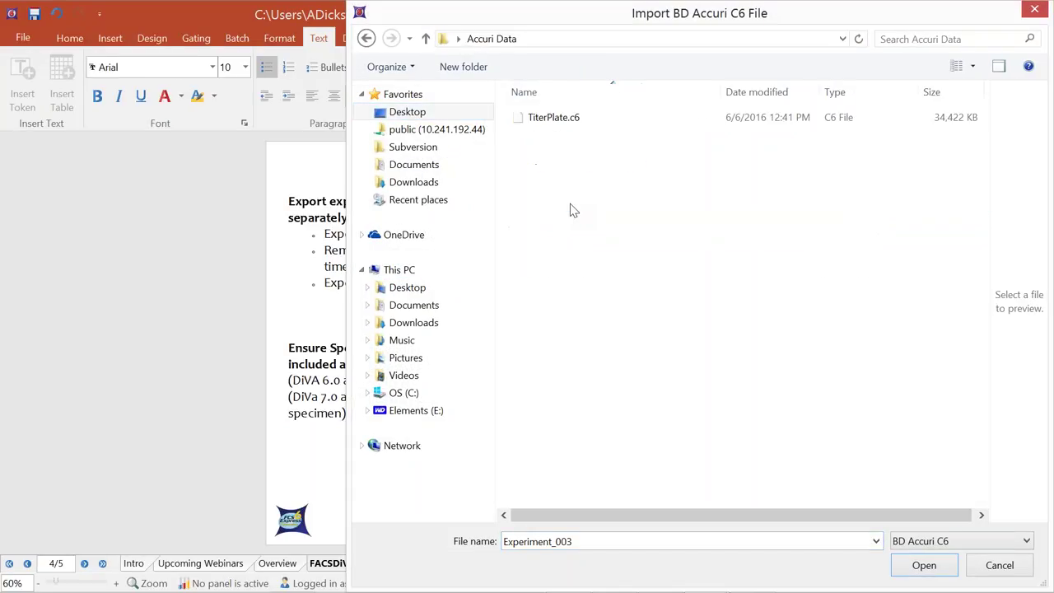
pyautogui.click(566, 116)
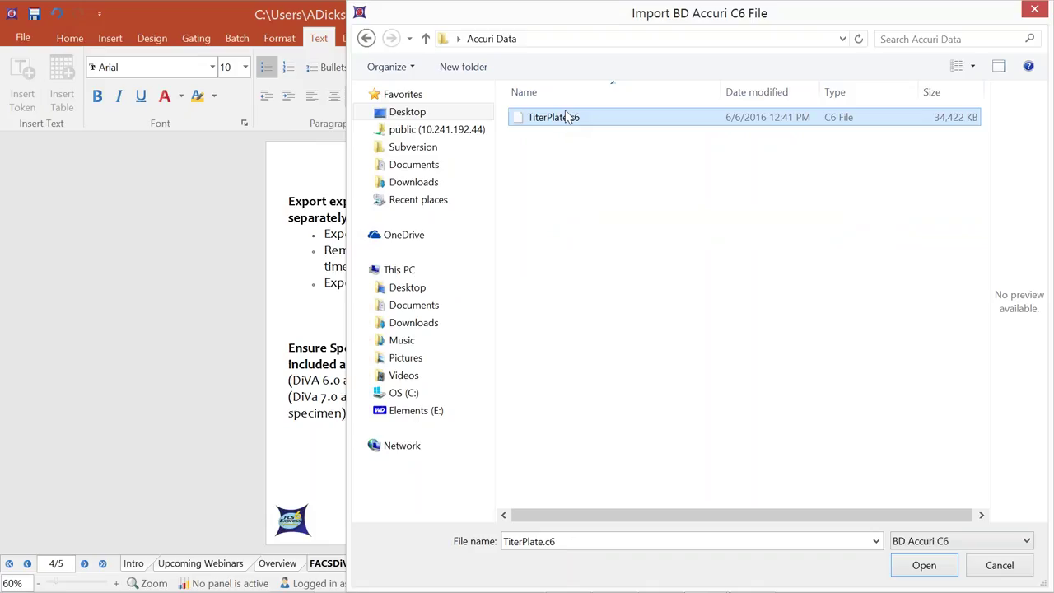
pyautogui.click(926, 566)
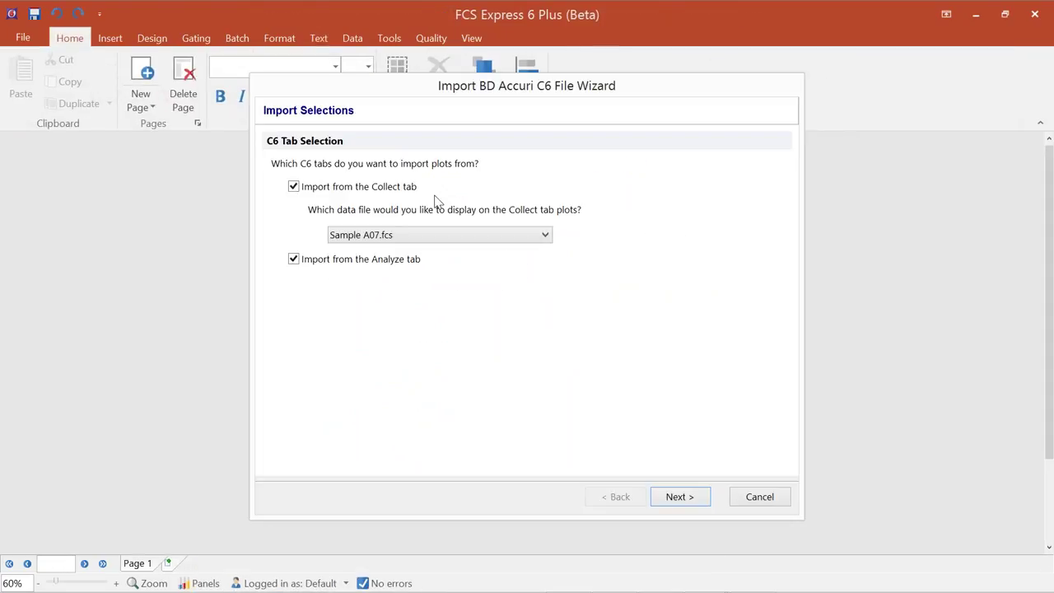
# Step: Choose Sample A07.fcs as the data file for the Collect tab plots and continue to the page layout options
pyautogui.click(439, 238)
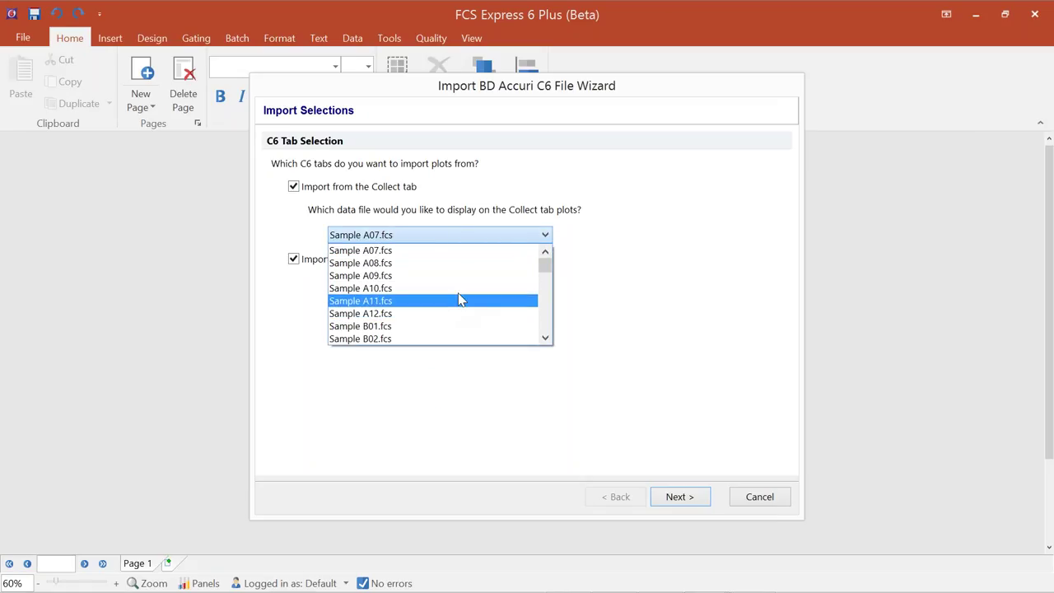
pyautogui.click(451, 251)
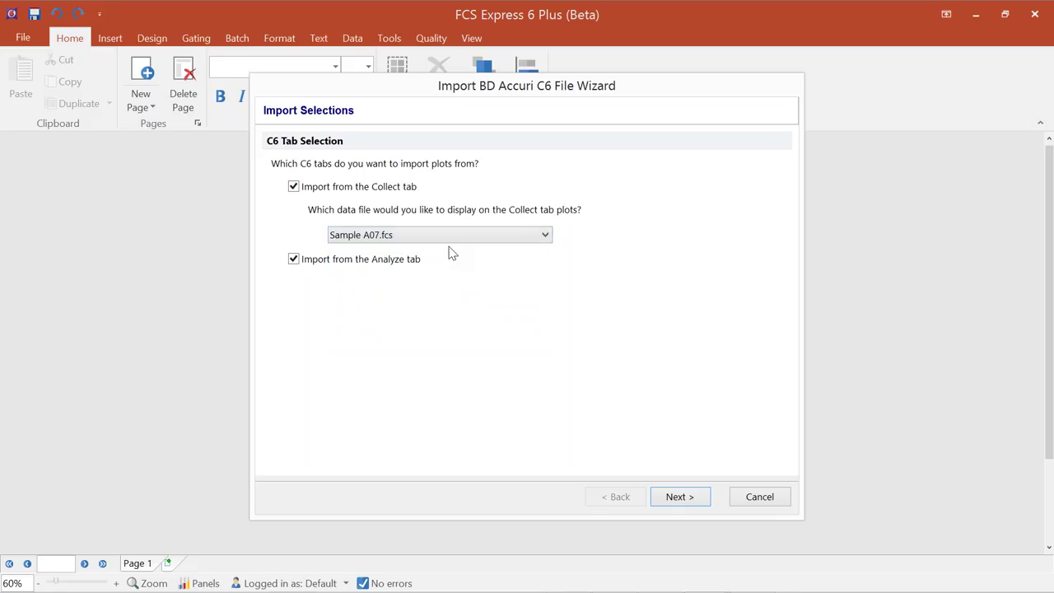
pyautogui.click(673, 497)
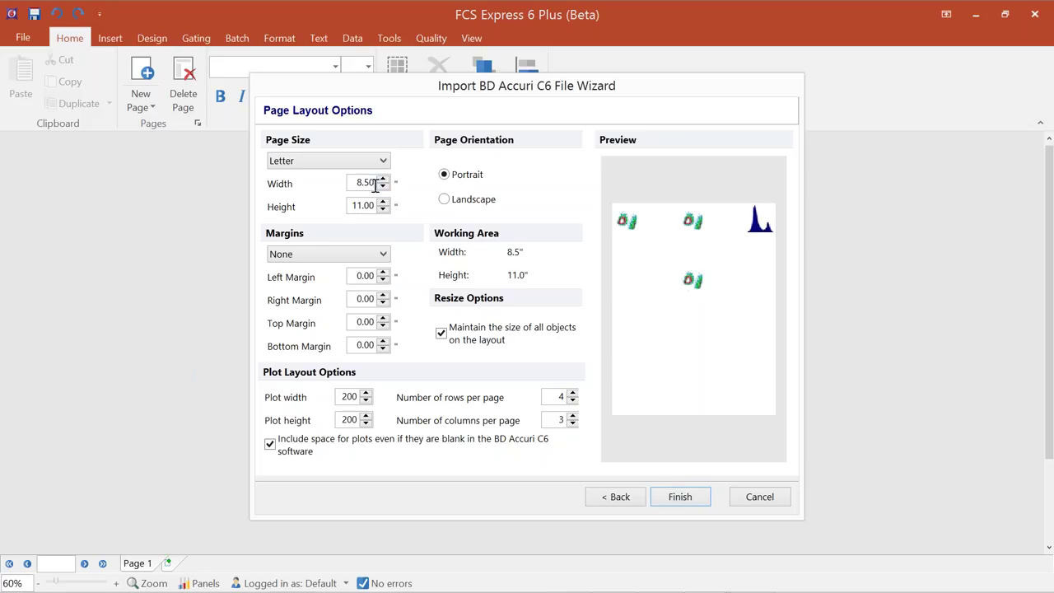
# Step: Set the page to Legal size in landscape and leave out the space for plots that are blank in the BD Accuri C6 software
pyautogui.click(357, 161)
pyautogui.click(341, 186)
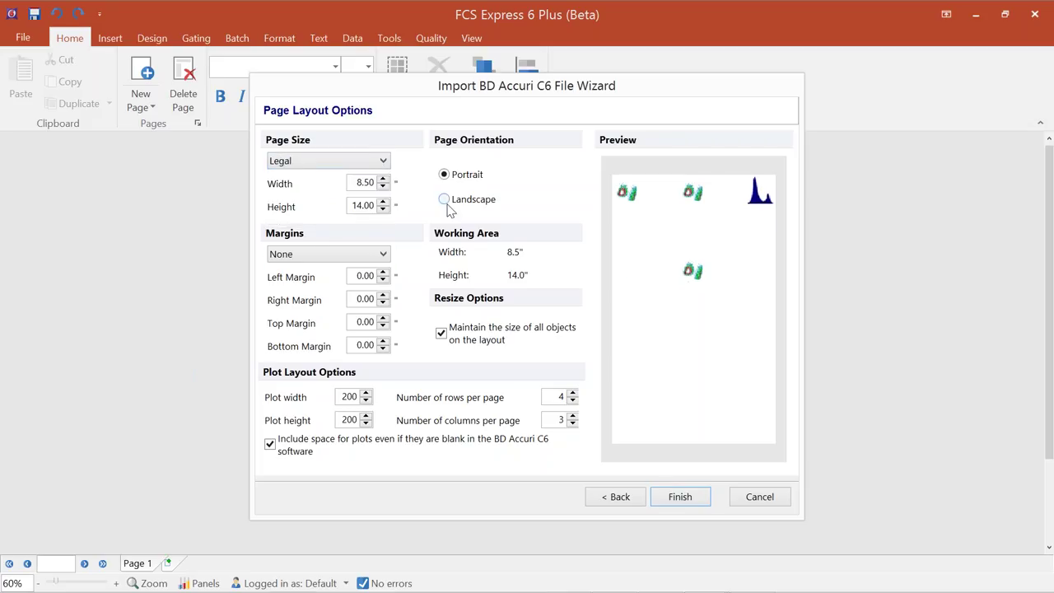
pyautogui.click(447, 203)
pyautogui.click(267, 445)
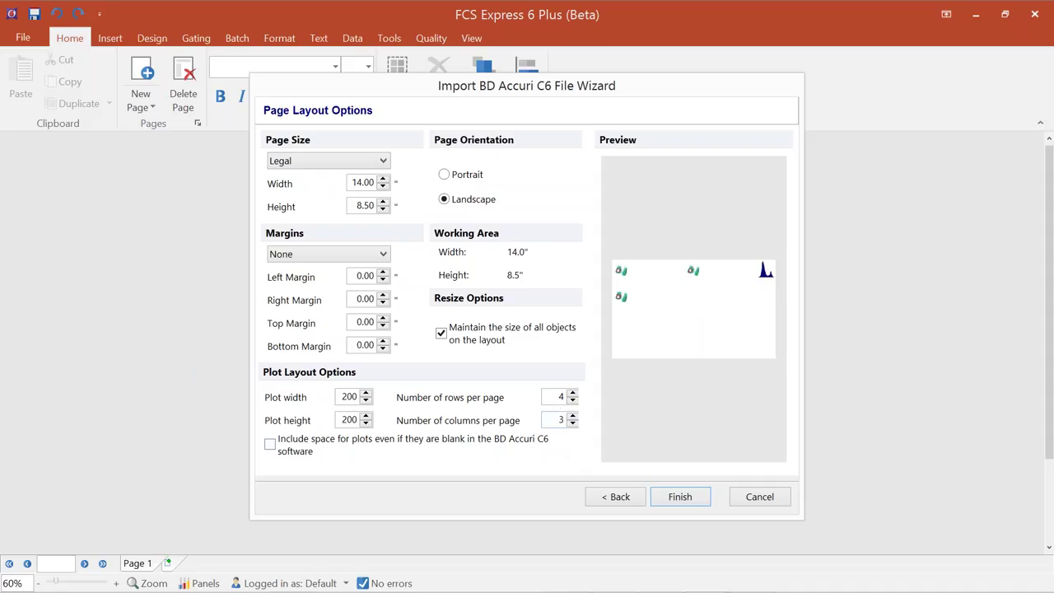
# Step: Apply Moderate page margins and finish the BD Accuri C6 import
pyautogui.click(380, 255)
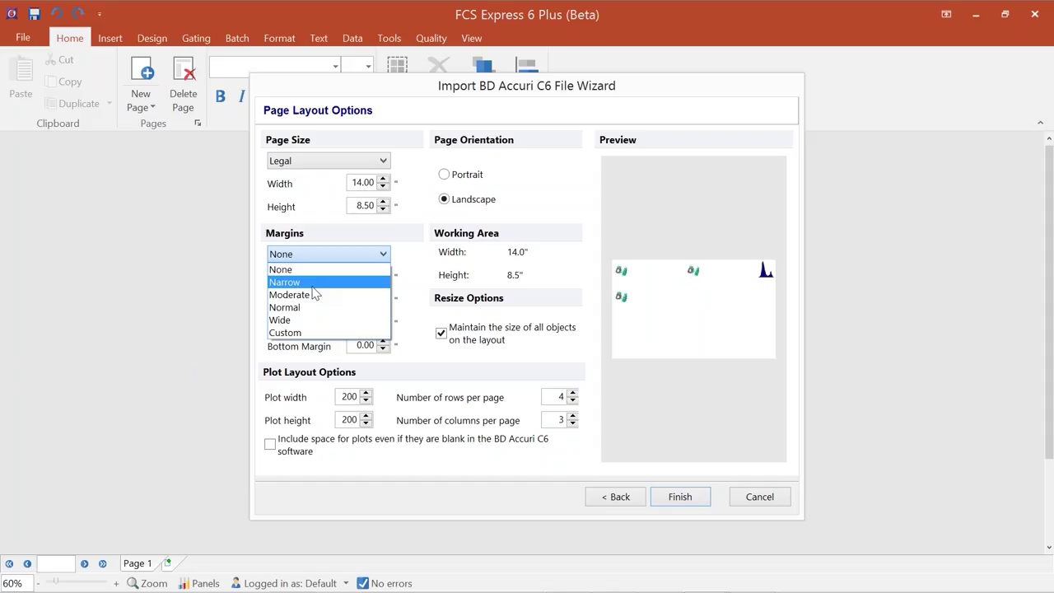
pyautogui.click(311, 294)
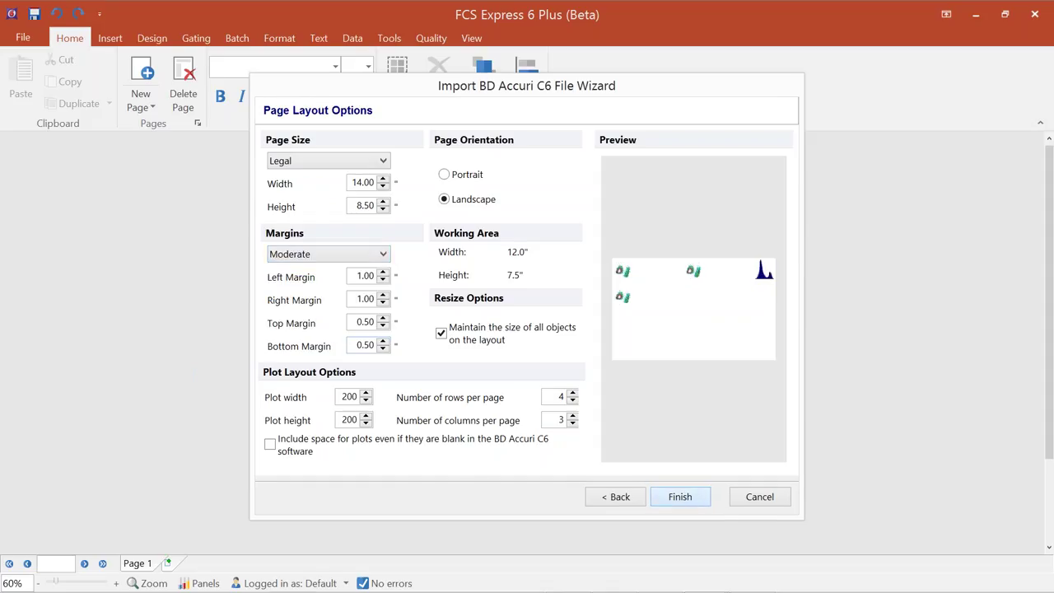
pyautogui.click(680, 494)
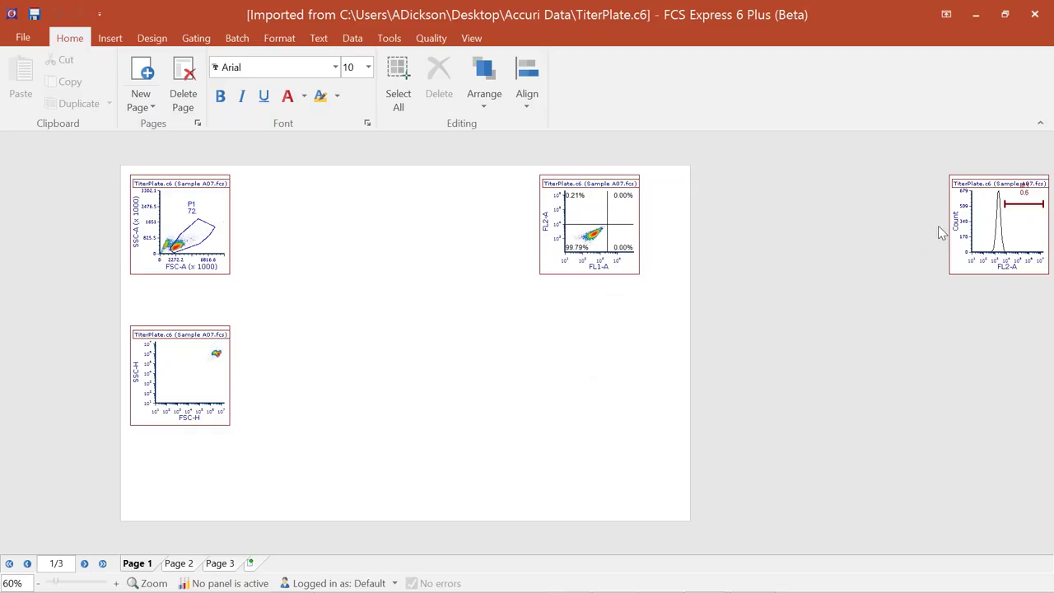
# Step: Move the FL2-A histogram onto the page below the FL2-A versus FL1-A plot, and look through the other pages before returning to Page 1
pyautogui.moveTo(940, 233); pyautogui.dragTo(637, 323)
pyautogui.click(213, 502)
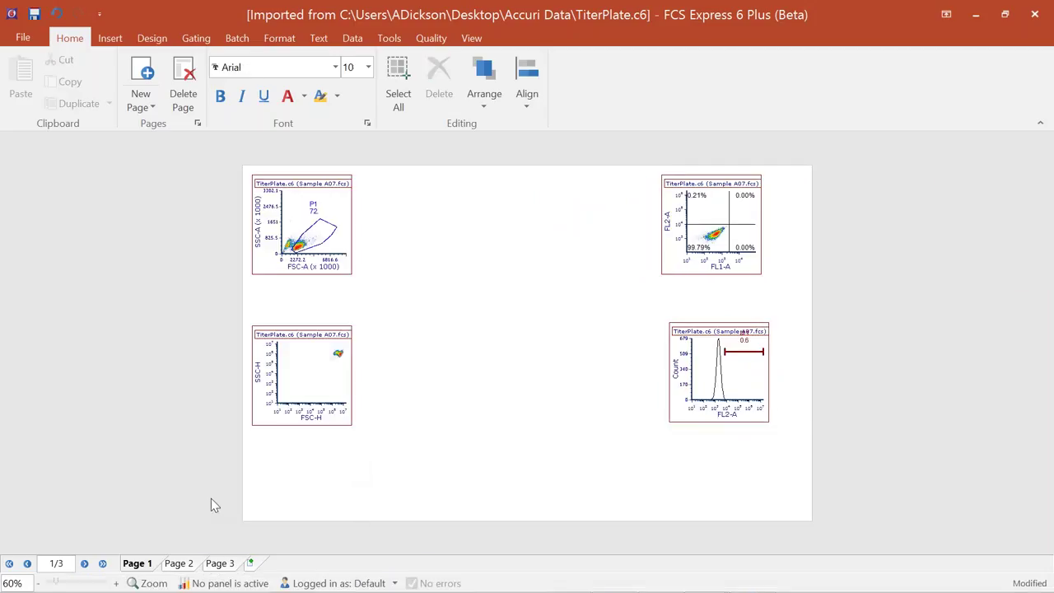
pyautogui.click(191, 563)
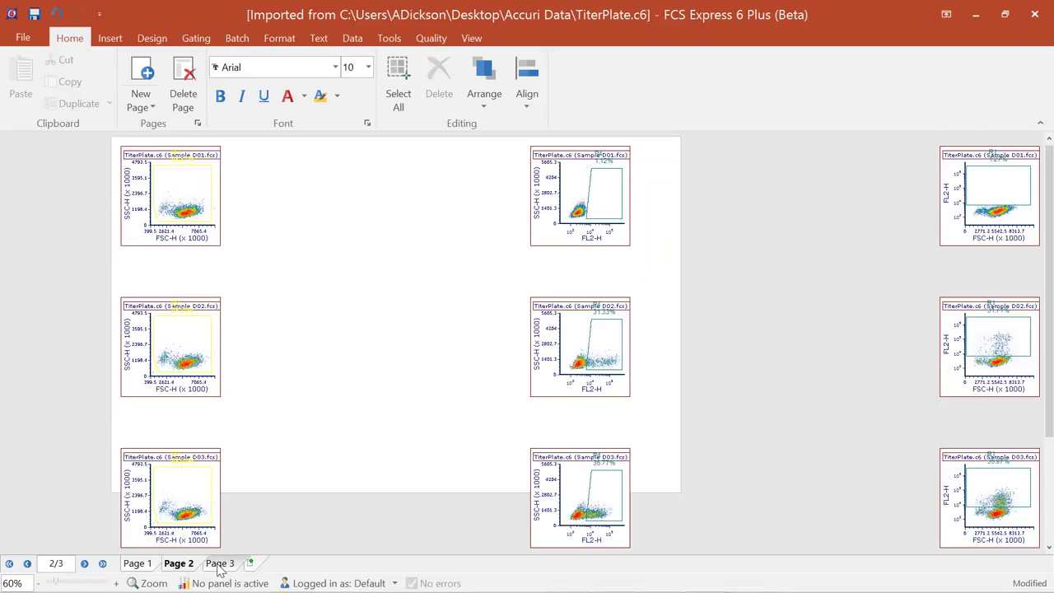
pyautogui.click(102, 565)
pyautogui.click(134, 563)
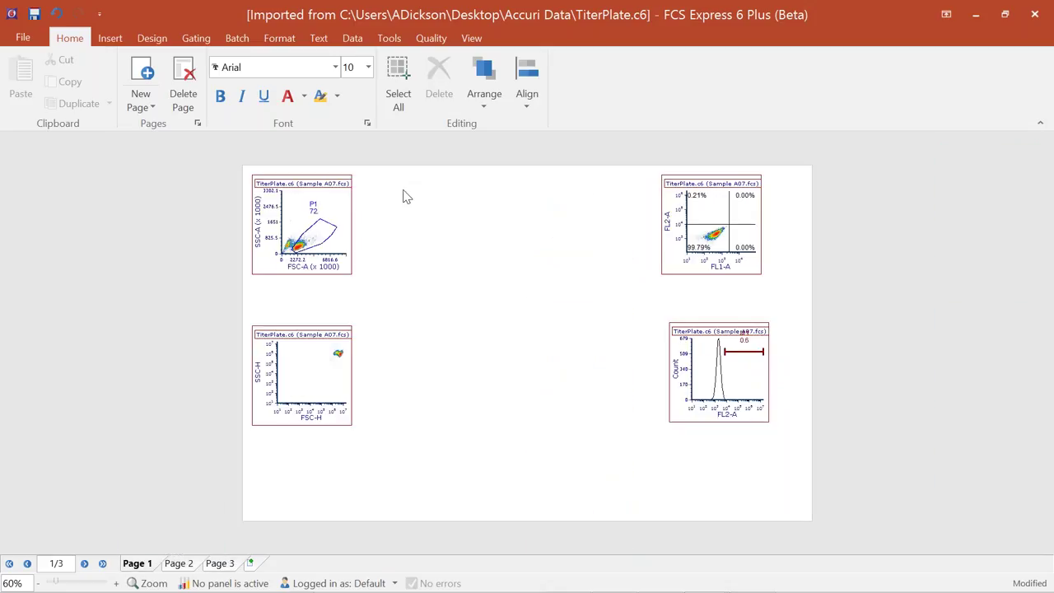
# Step: Move the SSC-H versus FSC-H plot and the FL2-A histogram together down to the lower part of the page
pyautogui.click(335, 363)
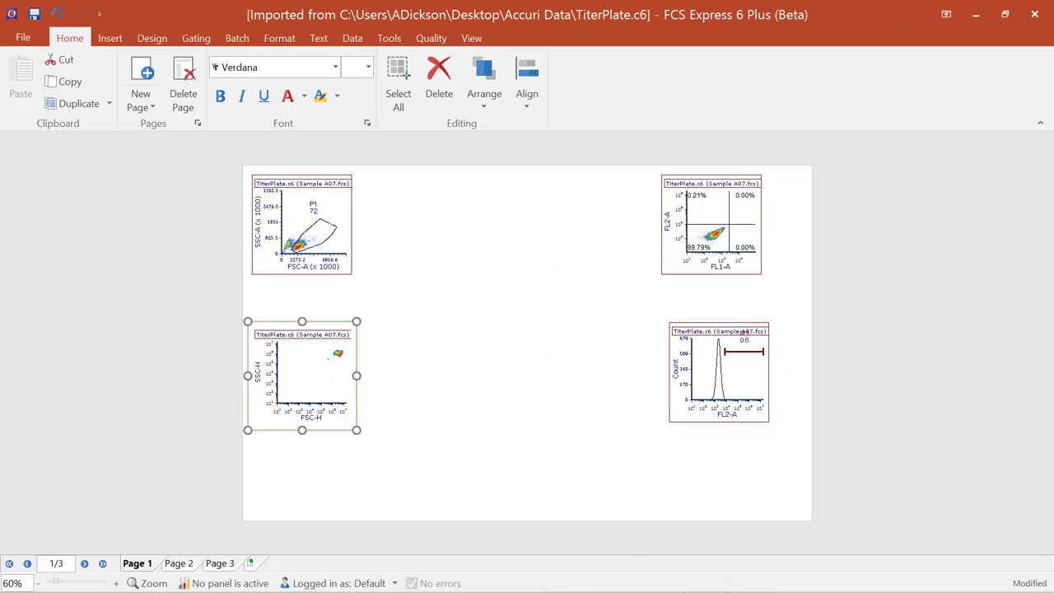
pyautogui.keyDown('shift'); pyautogui.click(737, 393); pyautogui.keyUp('shift')
pyautogui.moveTo(745, 321); pyautogui.dragTo(773, 387)
# Step: Enlarge all four plots on Page 1 together to about 3.98 inches high and 4.06 inches wide
pyautogui.click(197, 205)
pyautogui.moveTo(203, 157); pyautogui.dragTo(869, 551)
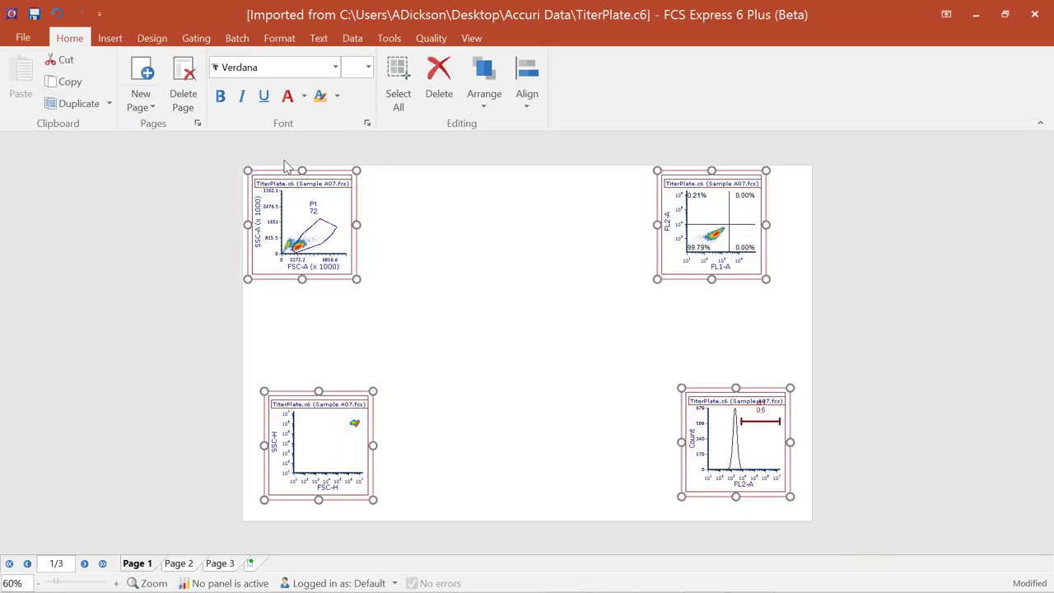
pyautogui.click(284, 40)
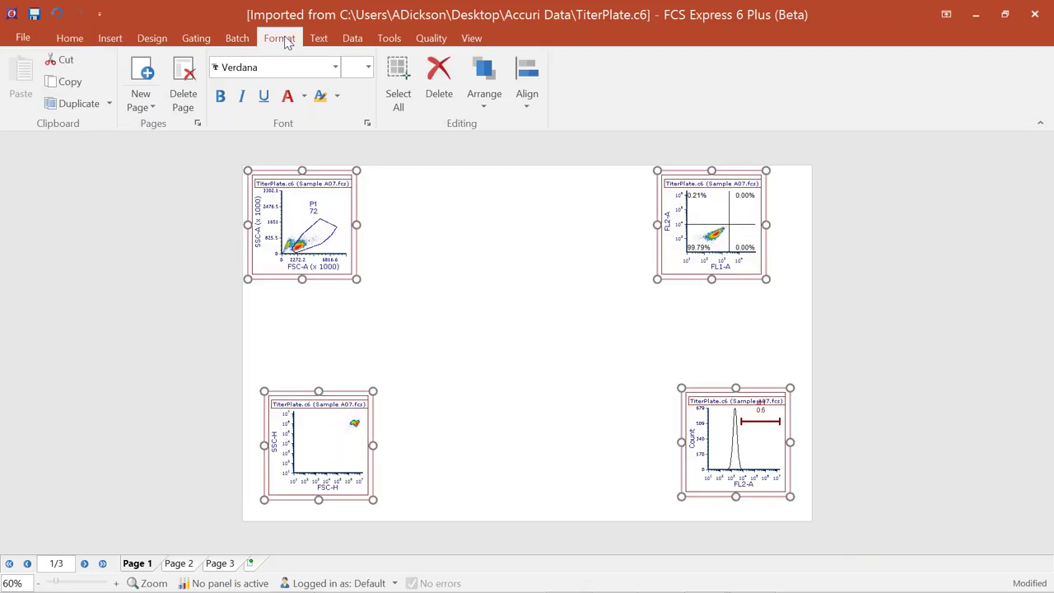
pyautogui.click(69, 66)
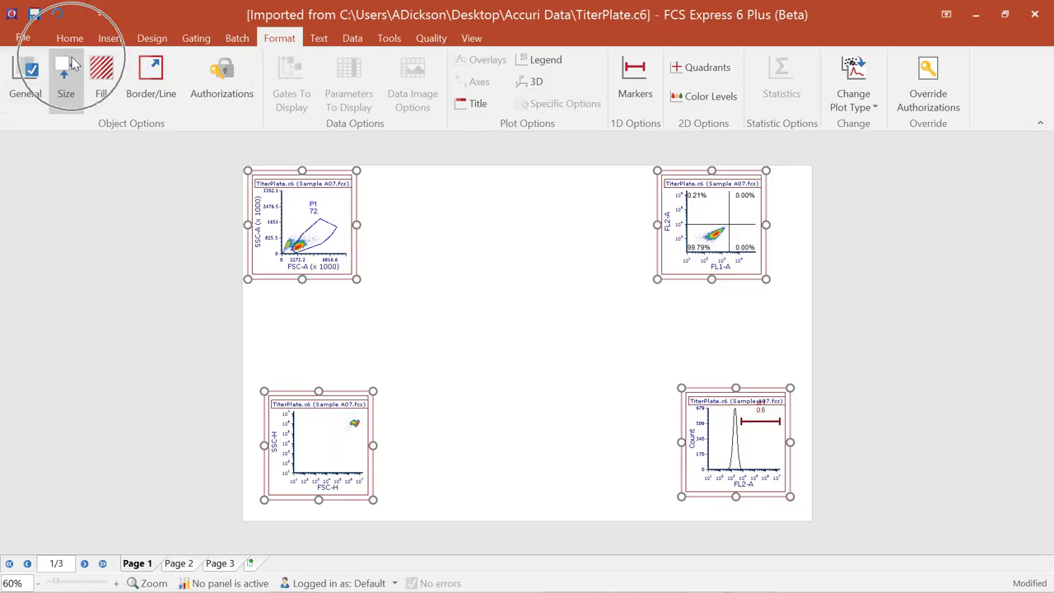
pyautogui.moveTo(373, 296); pyautogui.dragTo(437, 346)
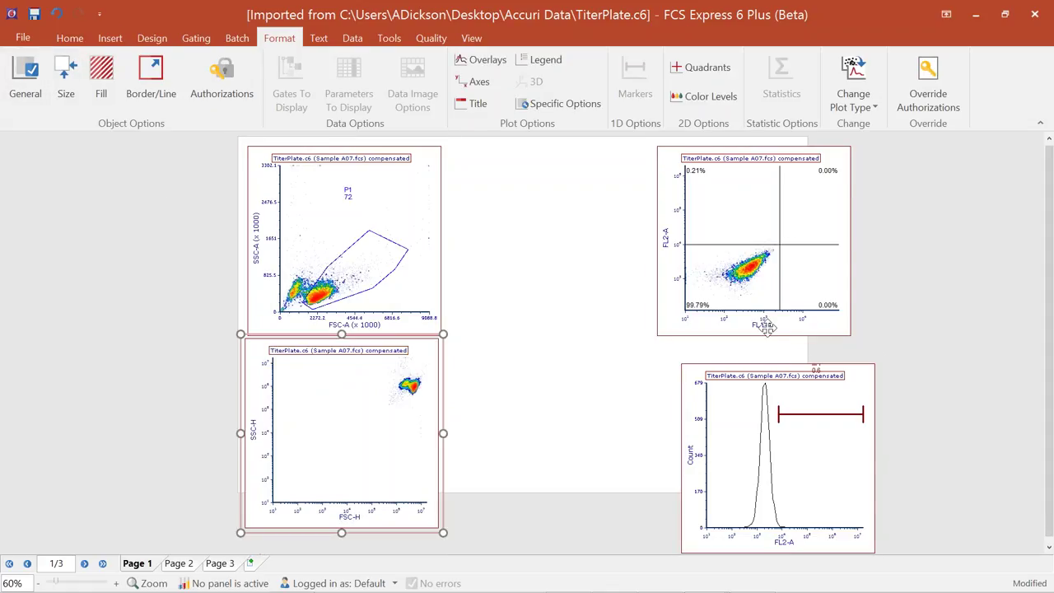
# Step: Move the FL2-A versus FL1-A plot and the FL2-A histogram inward so they fit within the page's right edge
pyautogui.click(792, 228)
pyautogui.moveTo(772, 149); pyautogui.dragTo(719, 141)
pyautogui.click(834, 361)
pyautogui.moveTo(834, 361); pyautogui.dragTo(737, 360)
# Step: Move the P1 gate's statistics label to the upper-right corner of the SSC-A versus FSC-A plot
pyautogui.click(352, 212)
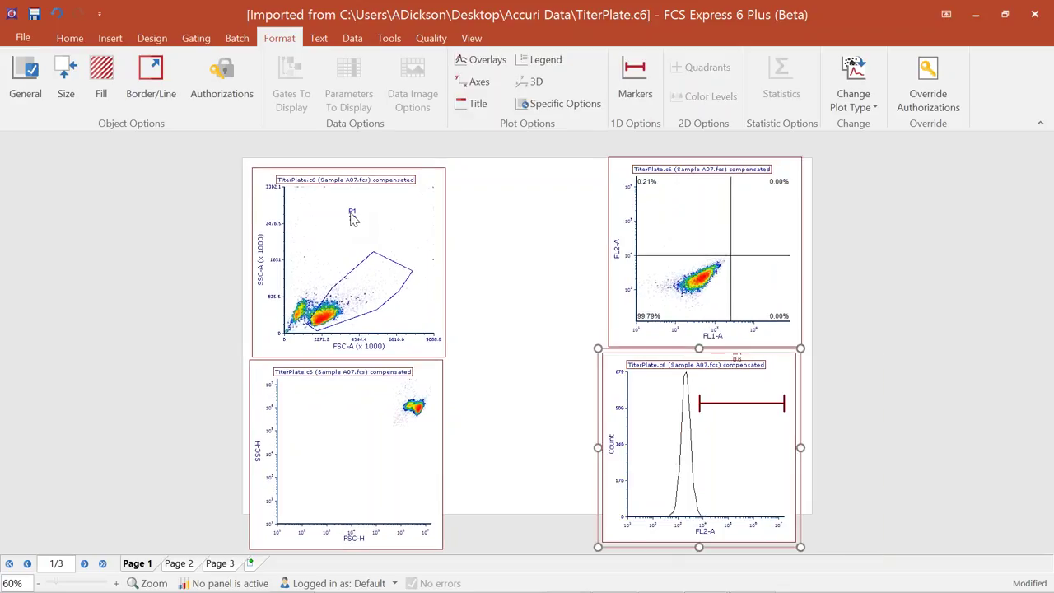
pyautogui.moveTo(365, 216); pyautogui.dragTo(410, 191)
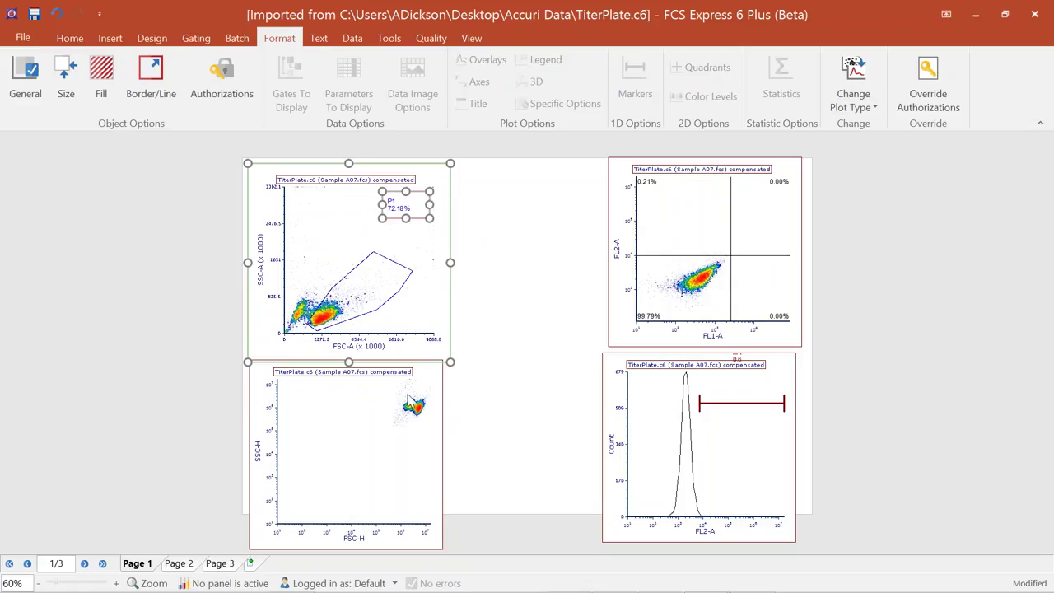
pyautogui.click(696, 432)
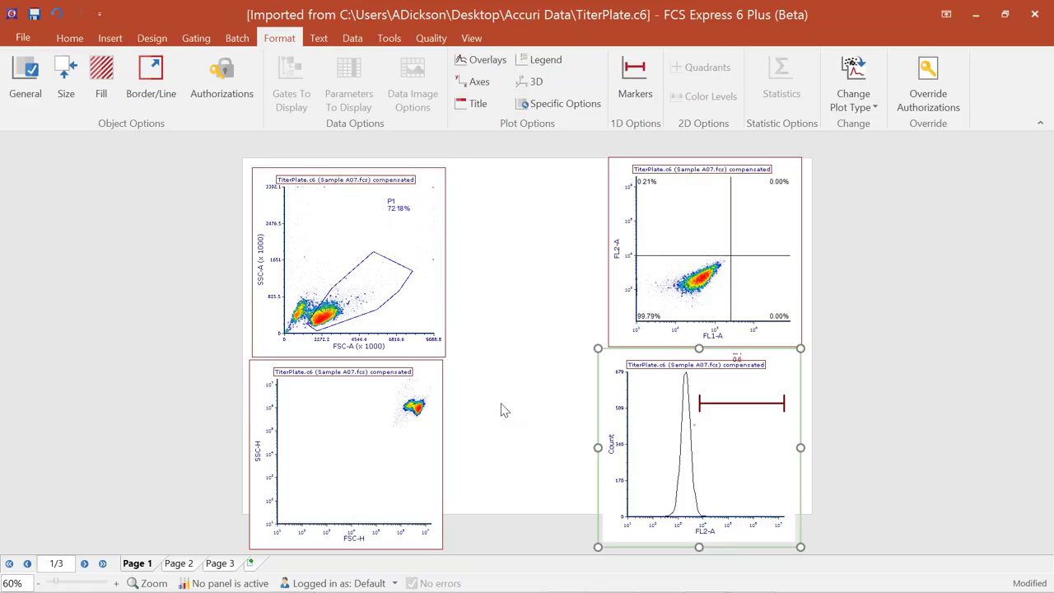
# Step: Set the height and width of all four plots to 3 inches
pyautogui.moveTo(220, 146); pyautogui.dragTo(929, 557)
pyautogui.click(69, 72)
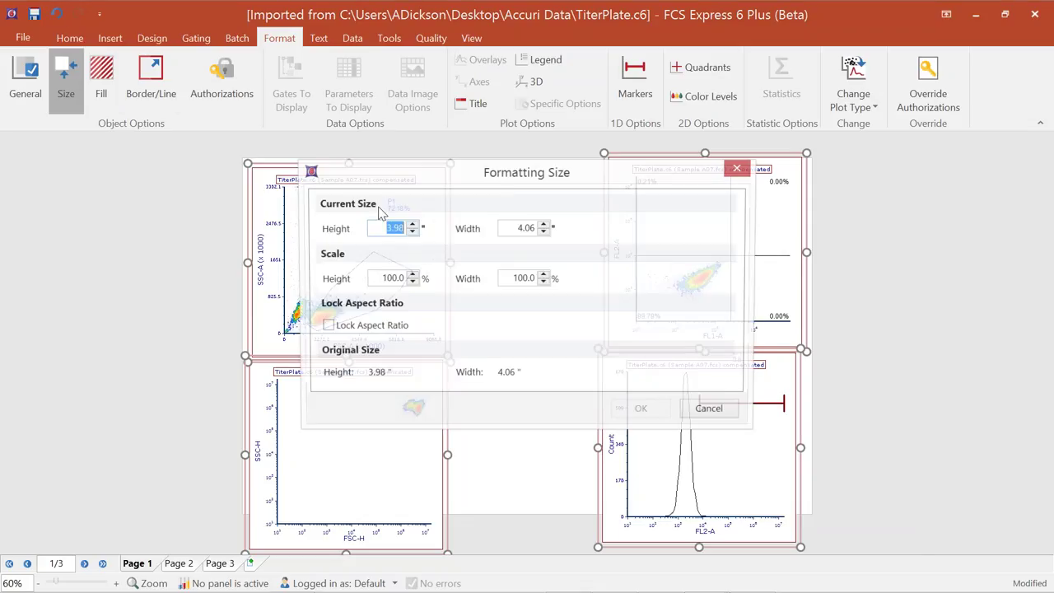
pyautogui.write('3')
pyautogui.press('Tab')
pyautogui.write('3')
pyautogui.click(642, 413)
# Step: Align the tops of the SSC-A versus FSC-A plot and the FL2-A versus FL1-A plot
pyautogui.click(327, 251)
pyautogui.keyDown('shift'); pyautogui.click(694, 258); pyautogui.keyUp('shift')
pyautogui.click(70, 38)
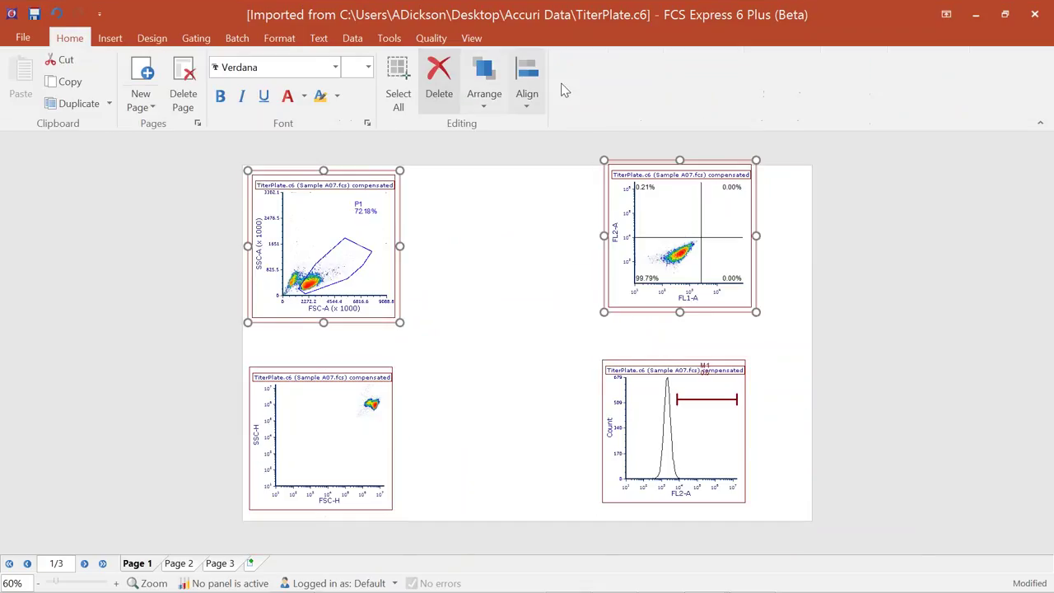
pyautogui.click(528, 101)
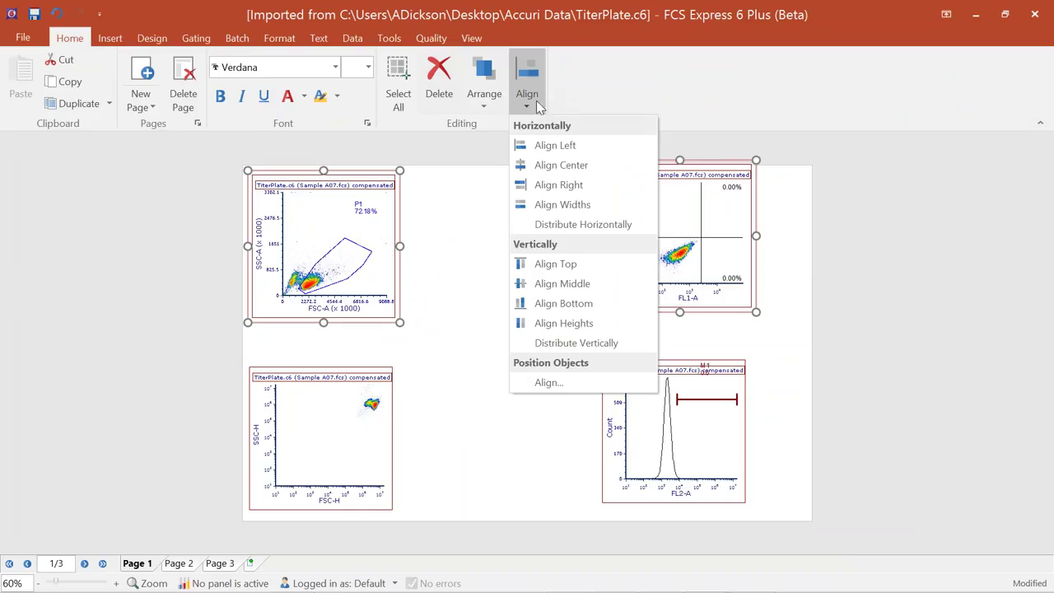
pyautogui.click(561, 265)
# Step: Align the tops of the SSC-H versus FSC-H plot and the FL2-A histogram, then clear the selection
pyautogui.click(347, 440)
pyautogui.keyDown('shift'); pyautogui.click(693, 426); pyautogui.keyUp('shift')
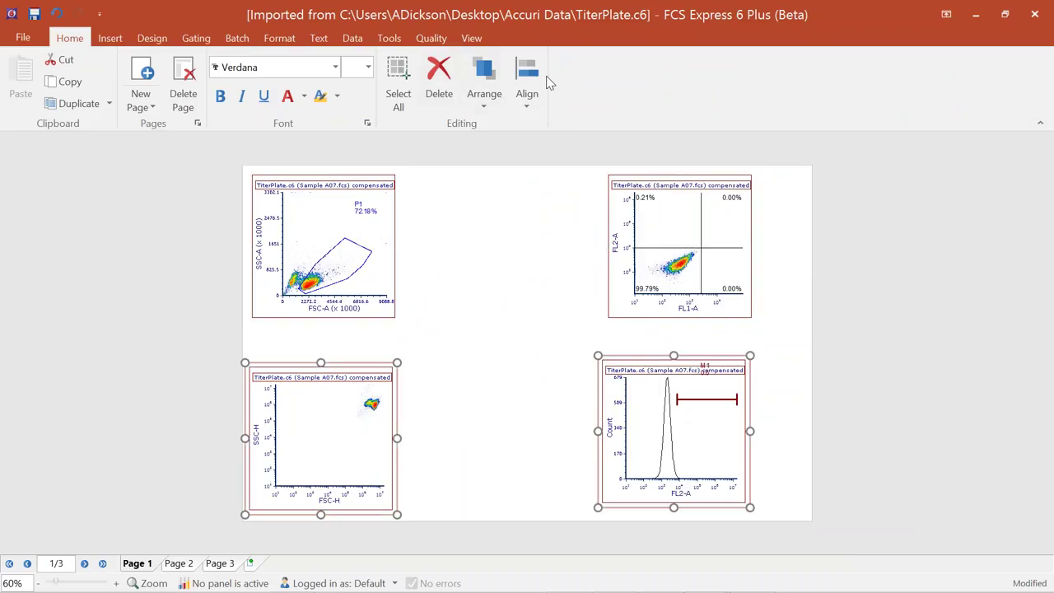
pyautogui.click(527, 93)
pyautogui.click(556, 264)
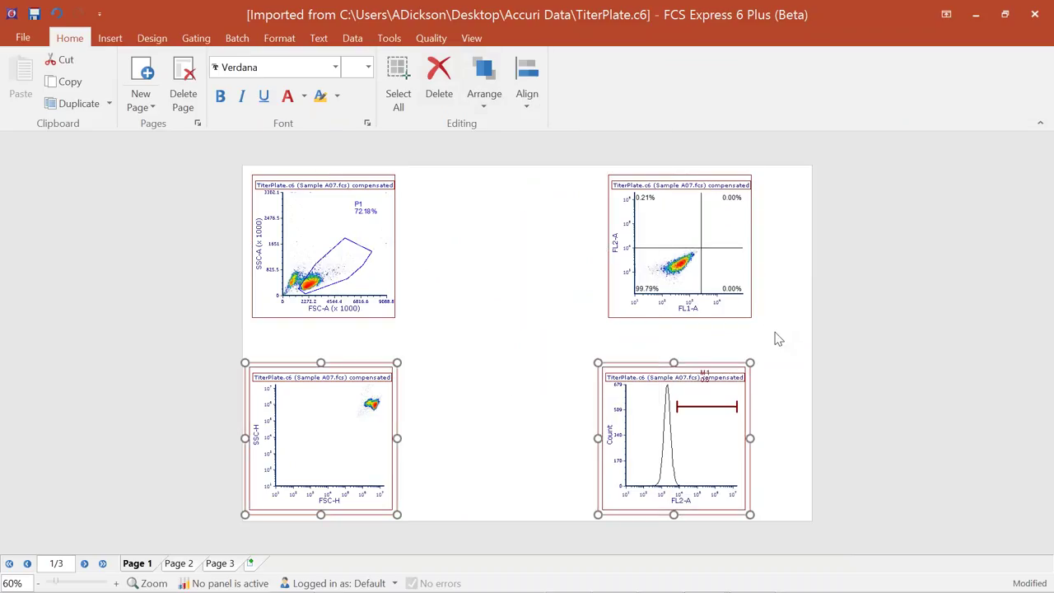
pyautogui.click(776, 336)
# Step: Align the FL2-A histogram horizontally with the FL2-A versus FL1-A plot above it
pyautogui.click(738, 294)
pyautogui.keyDown('shift'); pyautogui.click(692, 428); pyautogui.keyUp('shift')
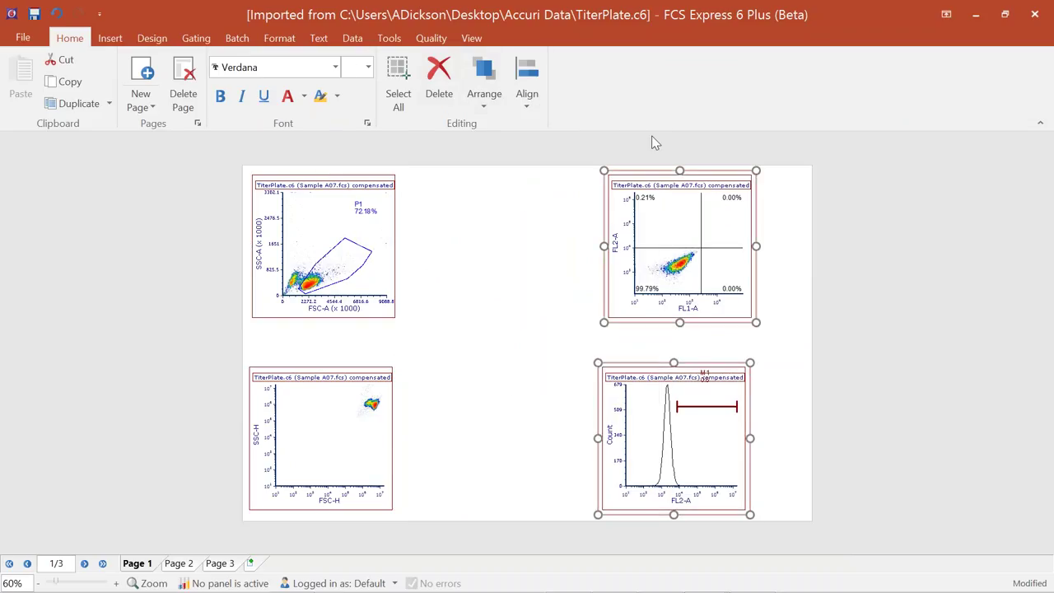
pyautogui.click(526, 89)
pyautogui.click(605, 206)
pyautogui.click(531, 333)
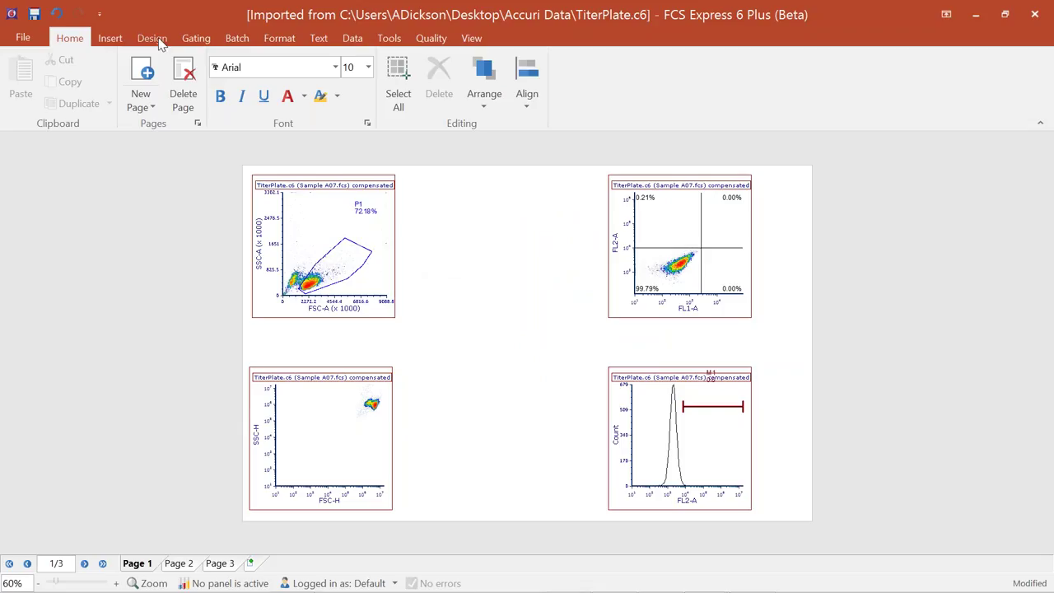
# Step: Insert a gate view left of the page, expand P1 in all and P2 in all, and enlarge it to fit every gate
pyautogui.click(113, 41)
pyautogui.click(99, 81)
pyautogui.moveTo(31, 152); pyautogui.dragTo(232, 347)
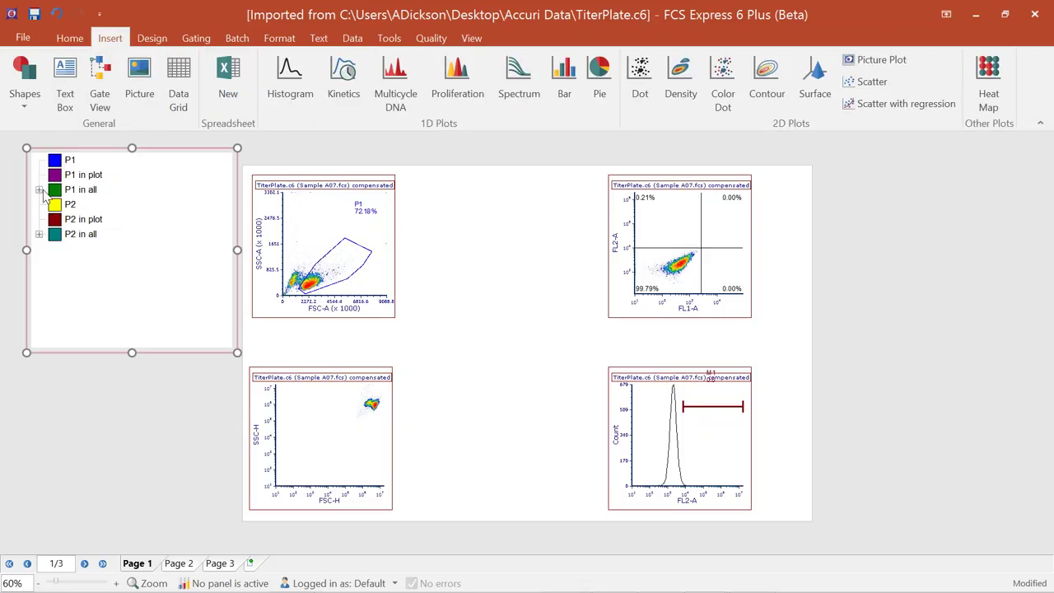
pyautogui.click(39, 189)
pyautogui.click(39, 309)
pyautogui.moveTo(132, 352); pyautogui.dragTo(132, 404)
# Step: Examine the imported TiterPlate.c6 samples in the Data List beside the page, then close the list
pyautogui.click(354, 39)
pyautogui.click(414, 85)
pyautogui.moveTo(469, 185); pyautogui.dragTo(838, 174)
pyautogui.moveTo(1004, 243)
pyautogui.mouseDown()
pyautogui.moveTo(1004, 318)
pyautogui.moveTo(1004, 239)
pyautogui.mouseUp()
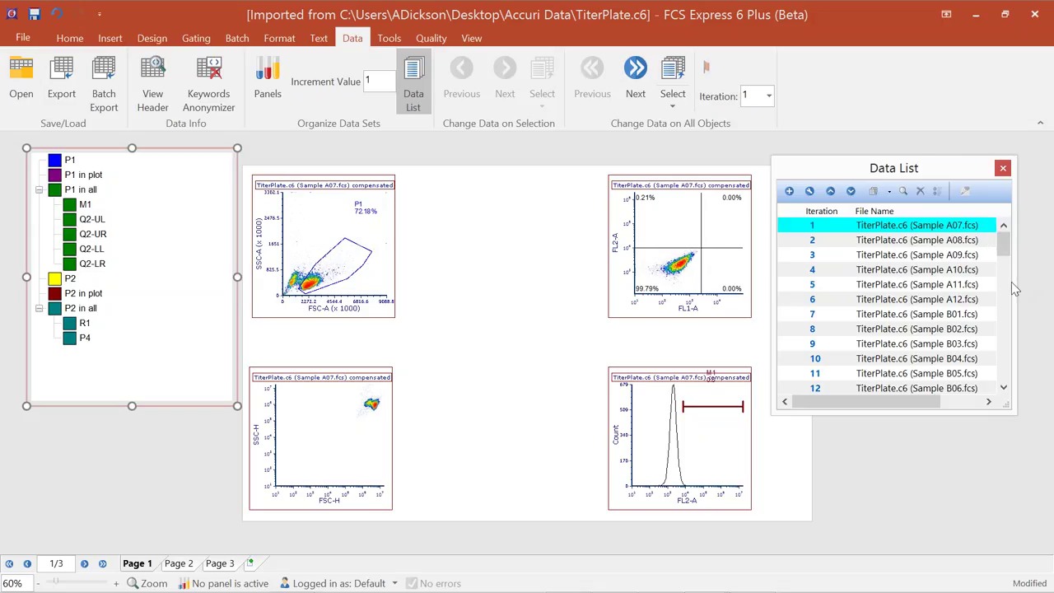
pyautogui.click(1003, 169)
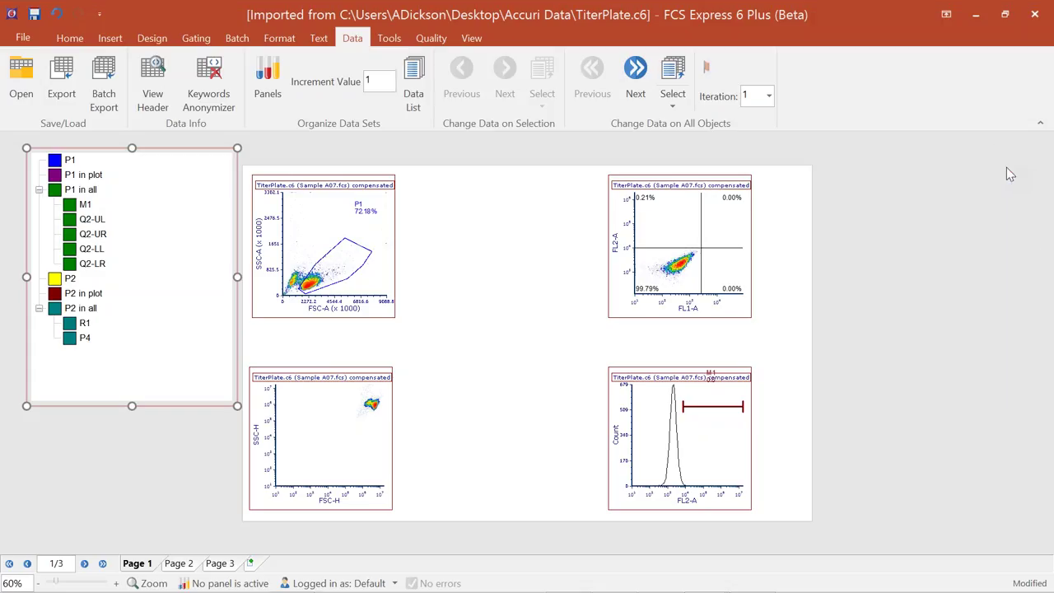
pyautogui.click(339, 259)
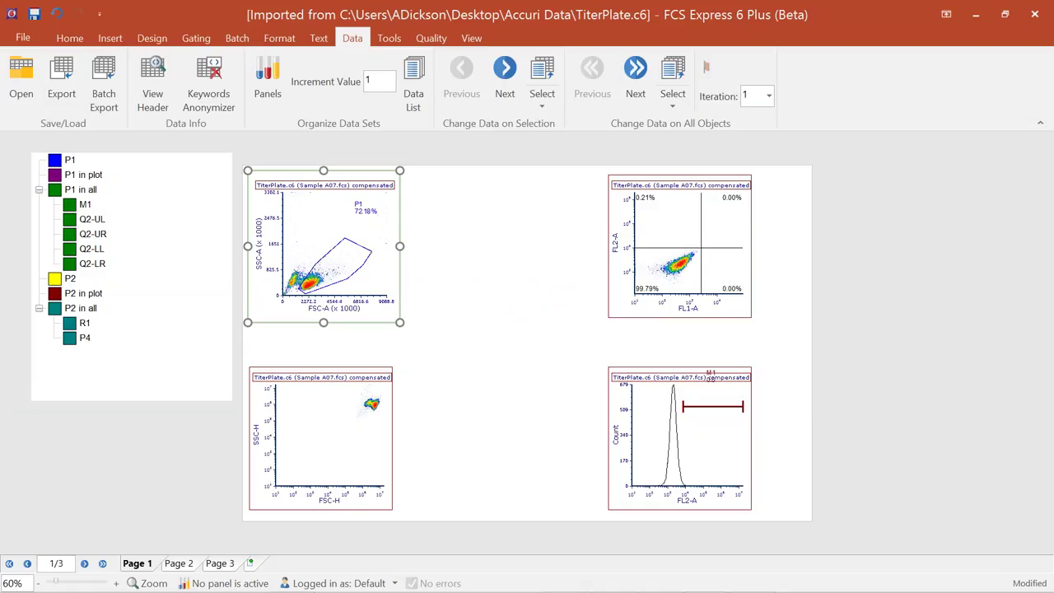
pyautogui.hotkey('ctrl', 'v')
pyautogui.click(528, 307)
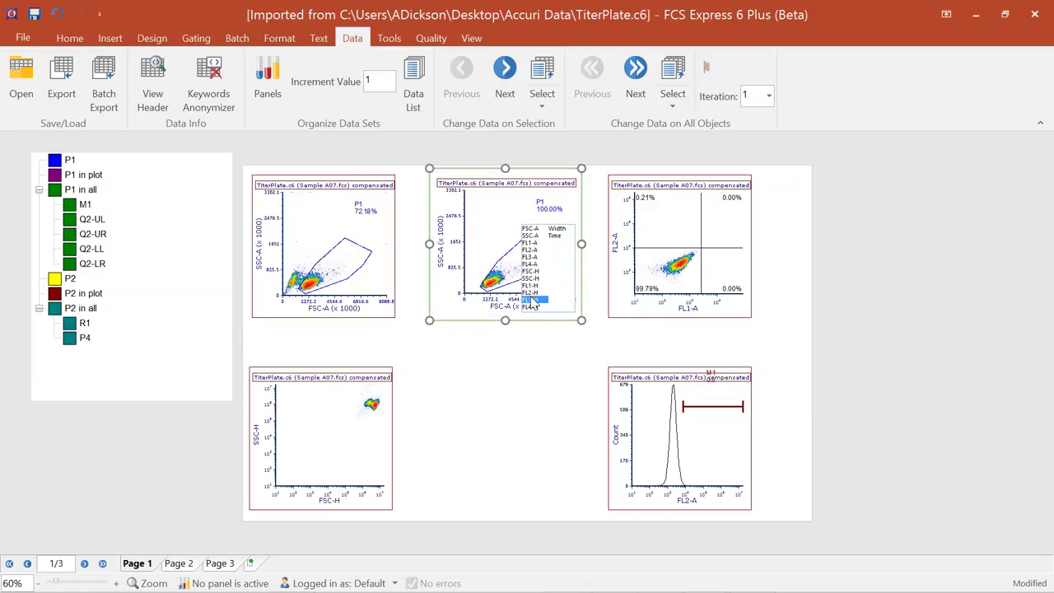
pyautogui.click(530, 263)
pyautogui.click(449, 263)
pyautogui.click(469, 292)
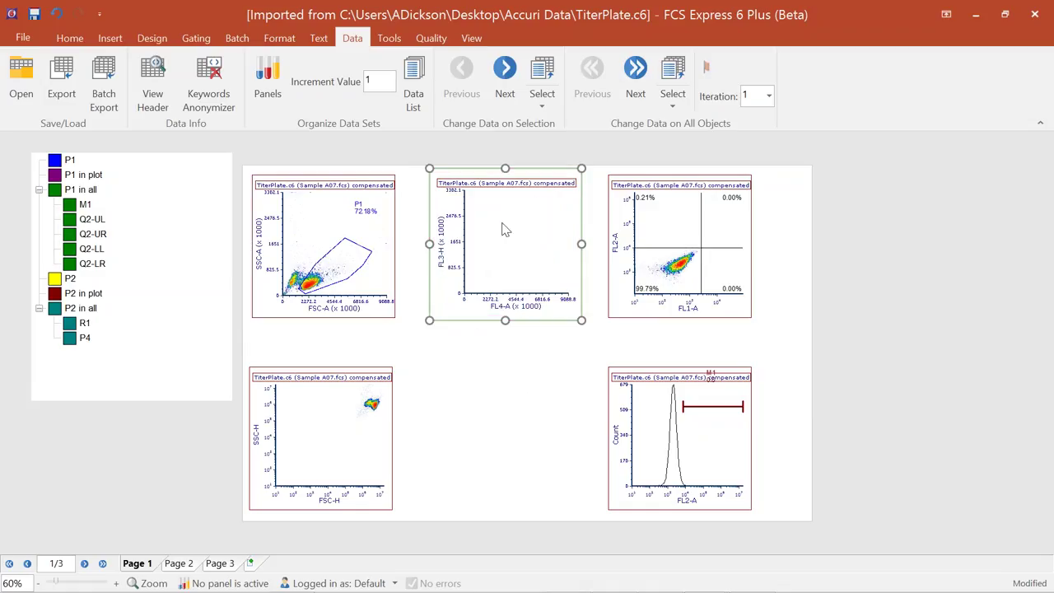
pyautogui.click(543, 165)
pyautogui.press('Delete')
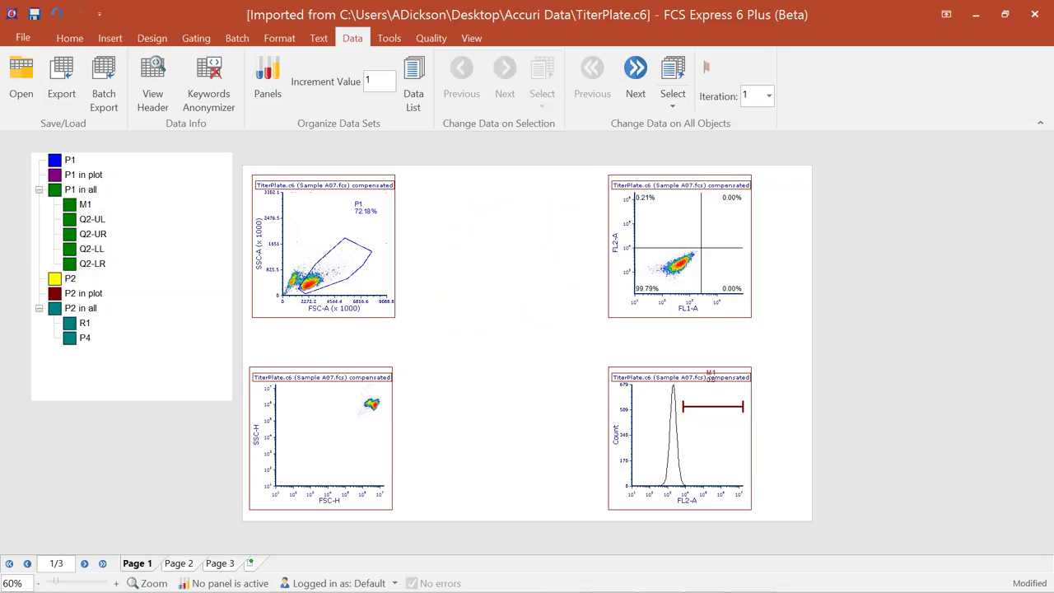
# Step: Create a rectangle gate around the cluster in the SSC-H versus FSC-H plot, keeping the default gate name and options
pyautogui.click(334, 462)
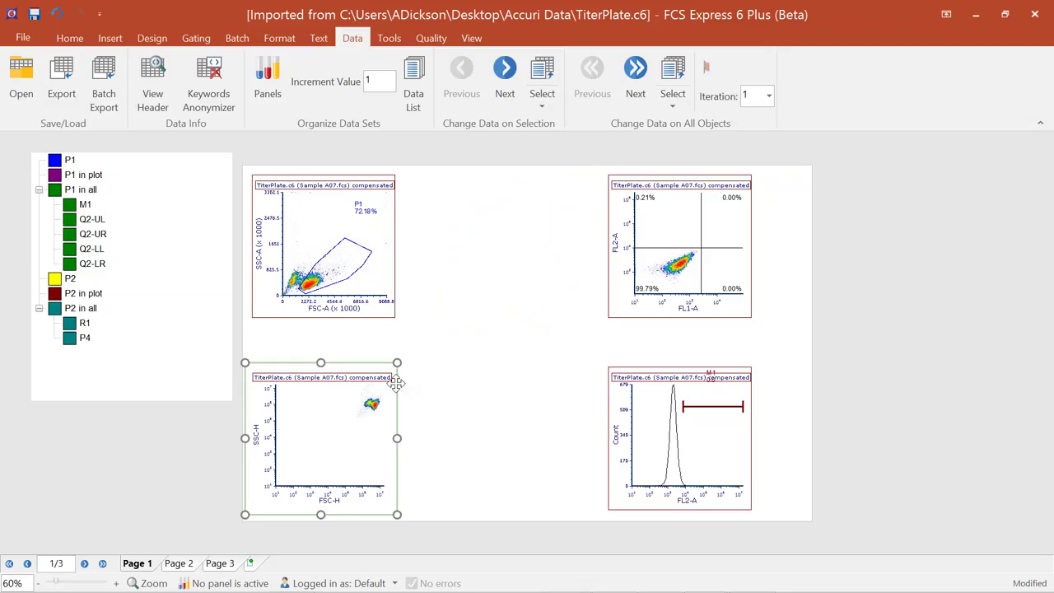
pyautogui.click(196, 37)
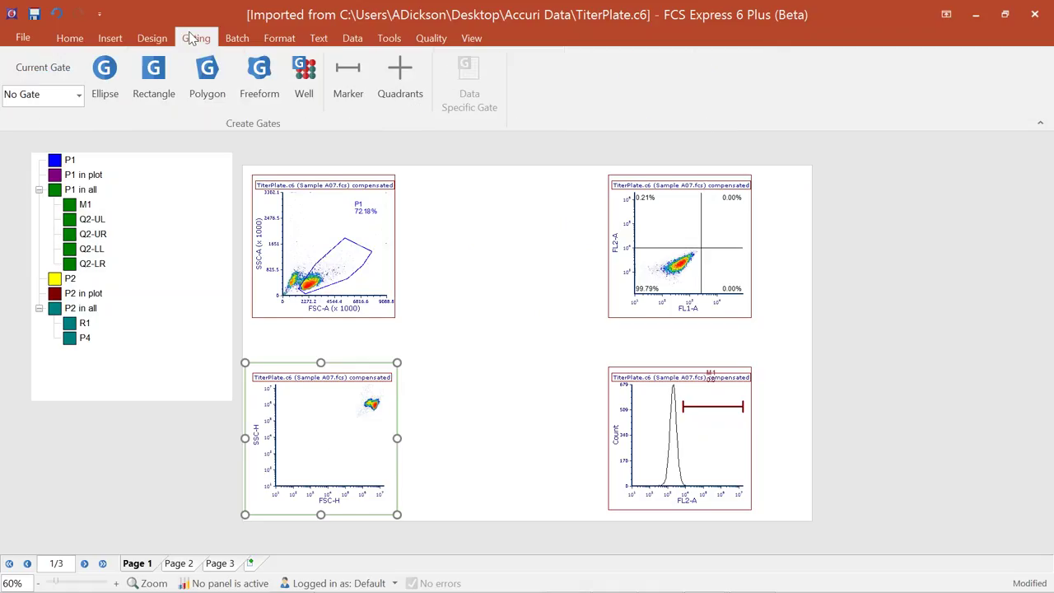
pyautogui.click(156, 89)
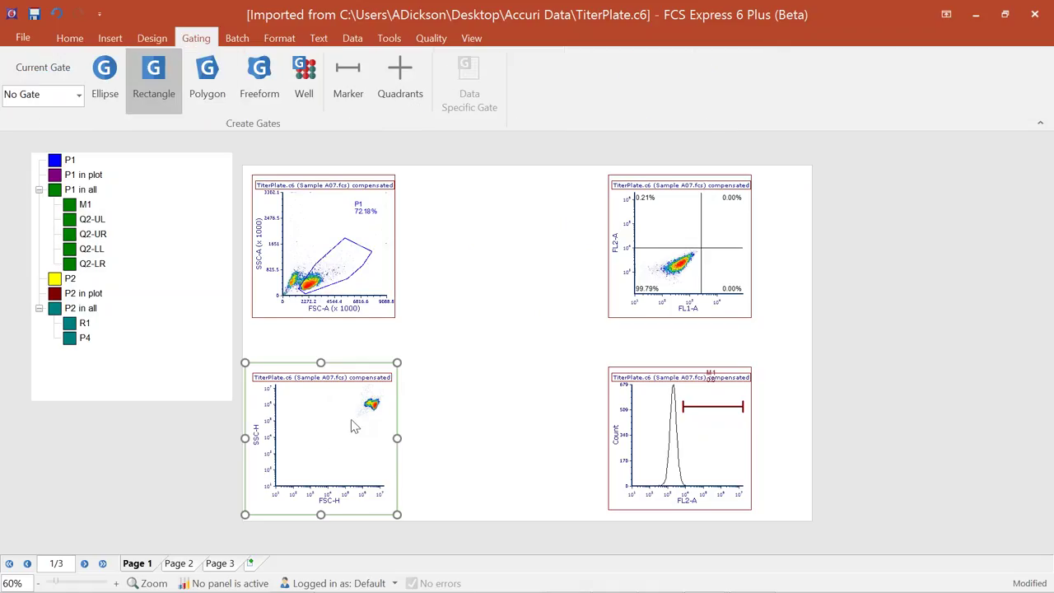
pyautogui.moveTo(345, 392); pyautogui.dragTo(395, 423)
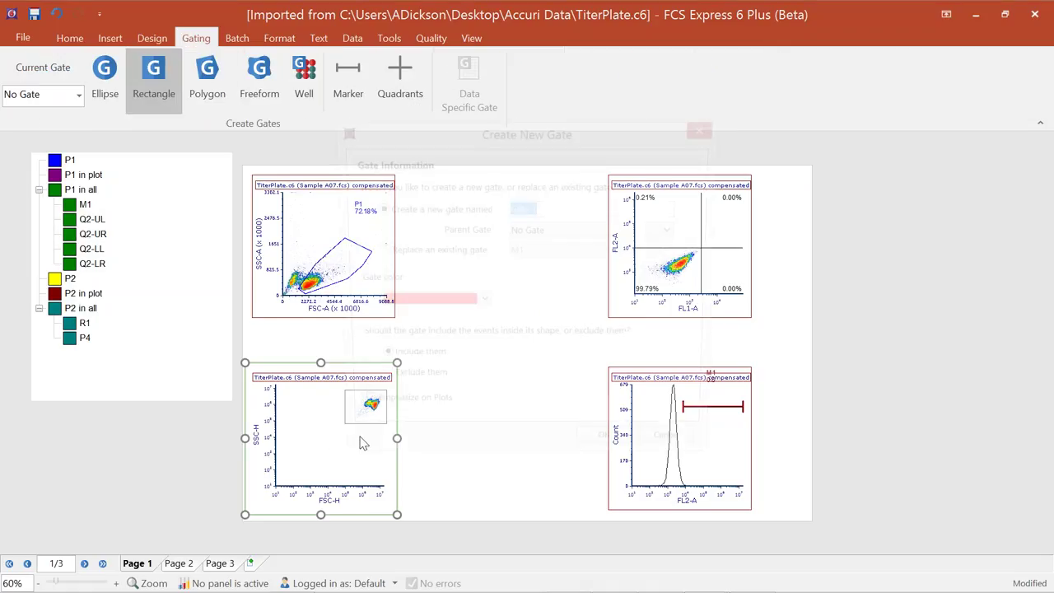
pyautogui.click(612, 454)
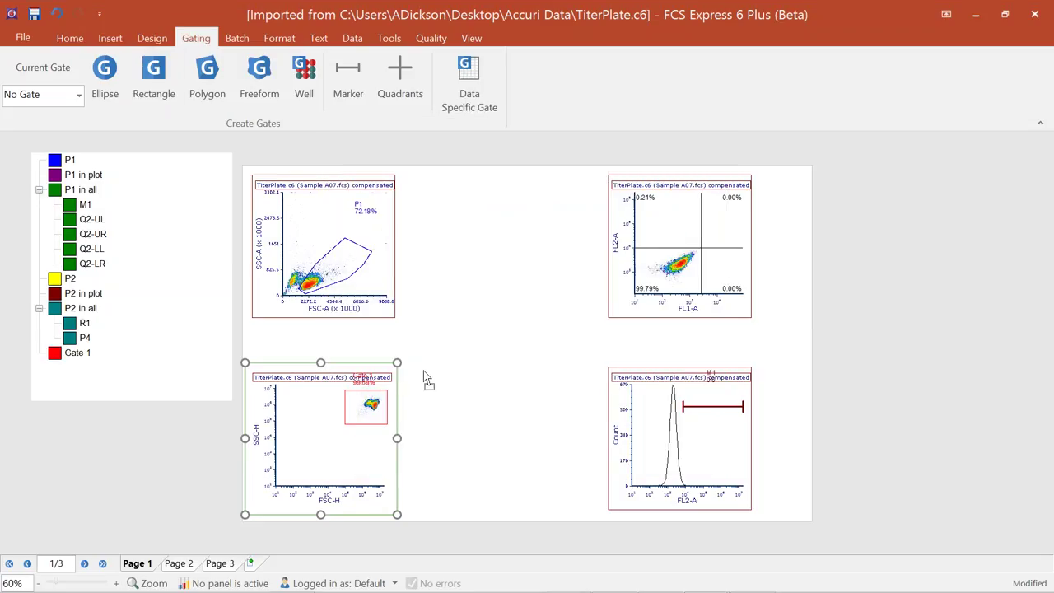
# Step: Add a plot of the rectangle gate's population beside its parent plot, with FL2-H on the X axis and FL3-H on the Y axis
pyautogui.moveTo(425, 371); pyautogui.dragTo(426, 372)
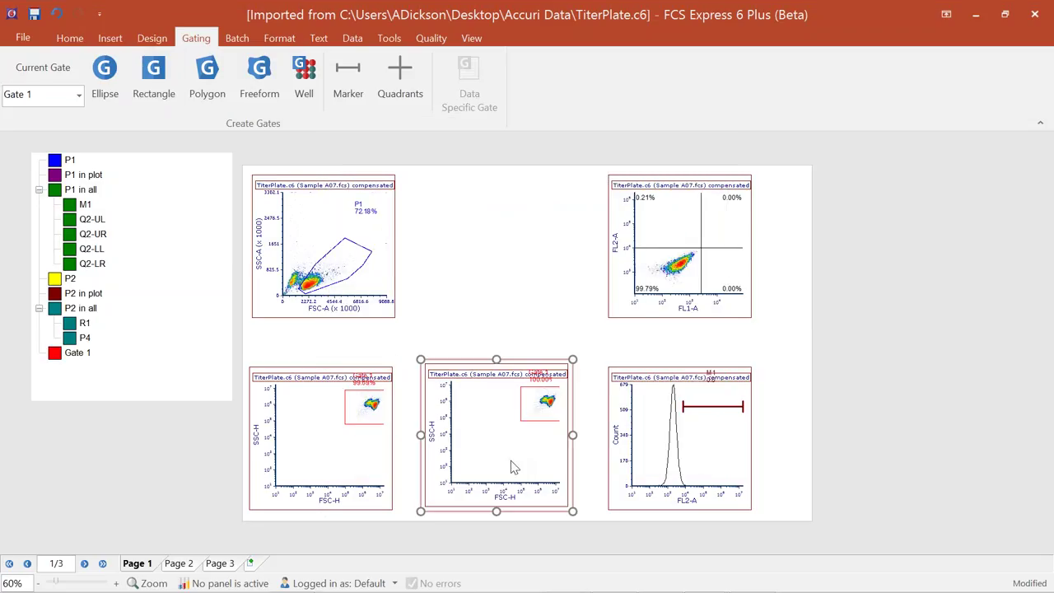
pyautogui.click(495, 501)
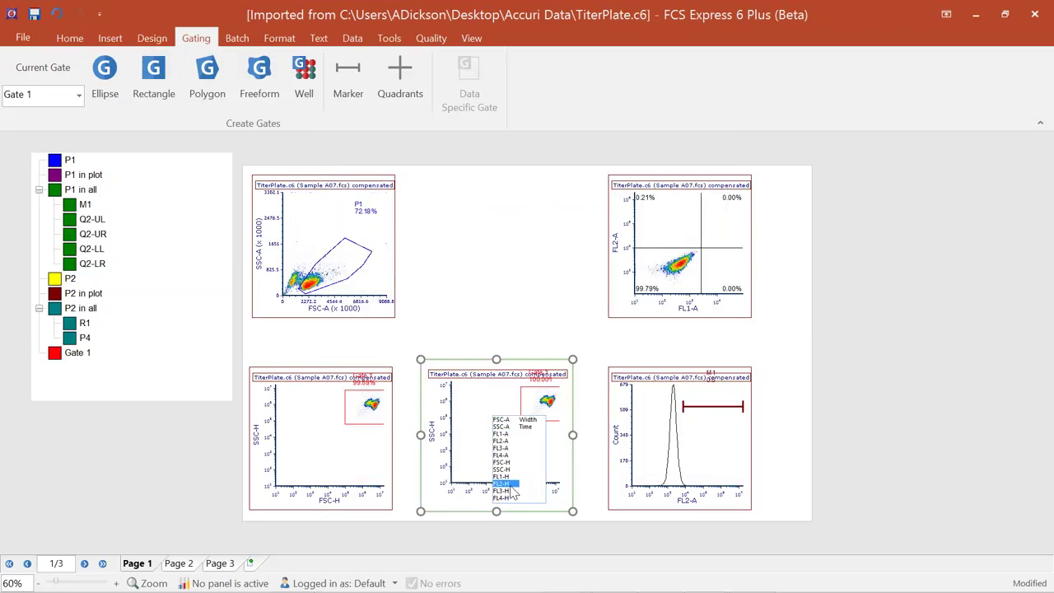
pyautogui.click(504, 485)
pyautogui.click(429, 434)
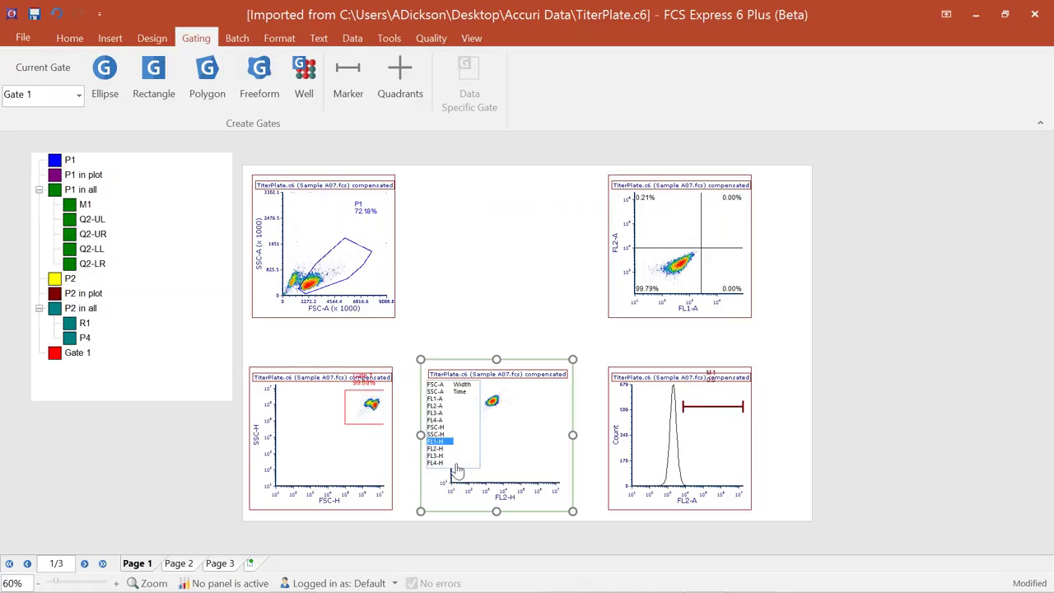
pyautogui.click(437, 464)
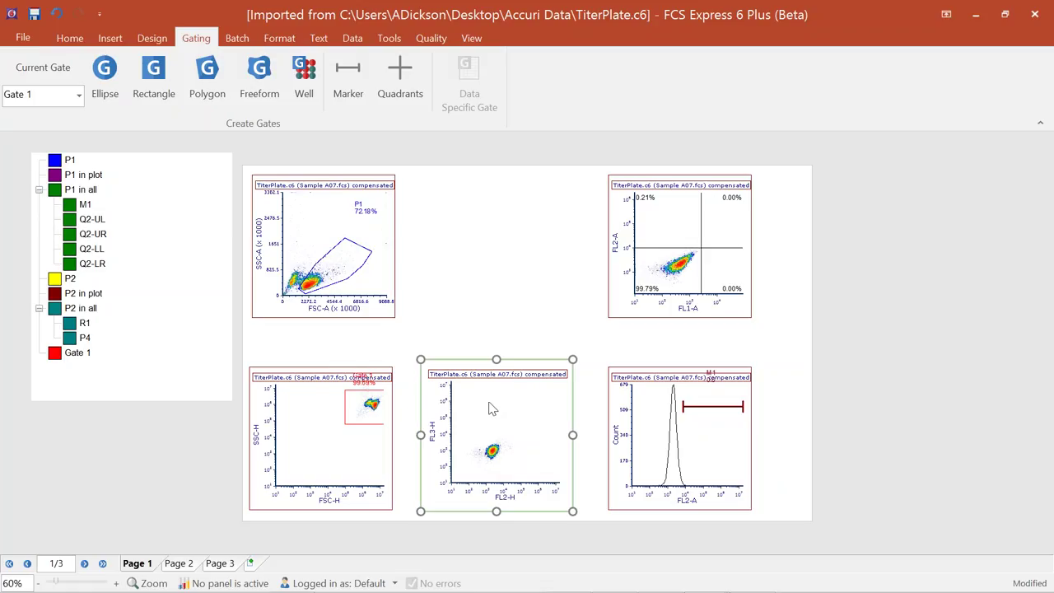
# Step: Apply Magnify (Resolution) to the area around the cluster in the FL3-H versus FL2-H plot
pyautogui.rightClick(511, 444)
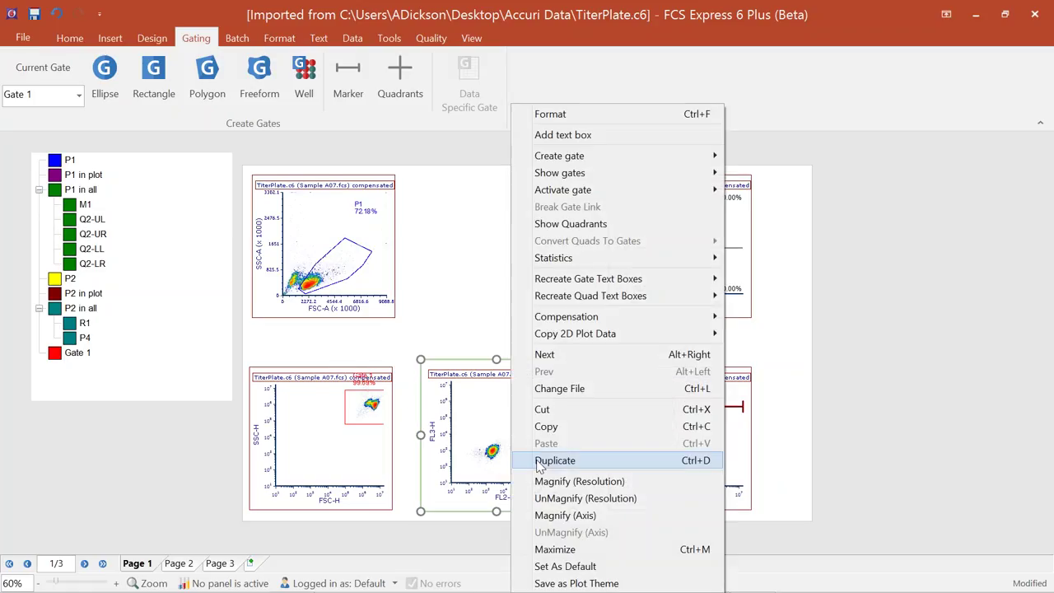
pyautogui.click(551, 482)
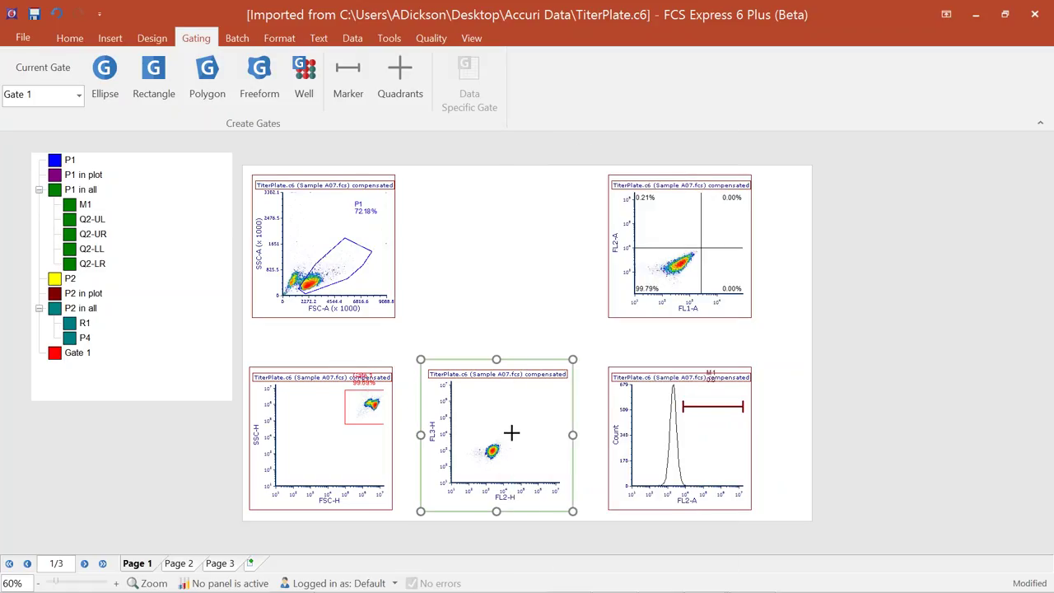
pyautogui.moveTo(516, 435); pyautogui.dragTo(461, 482)
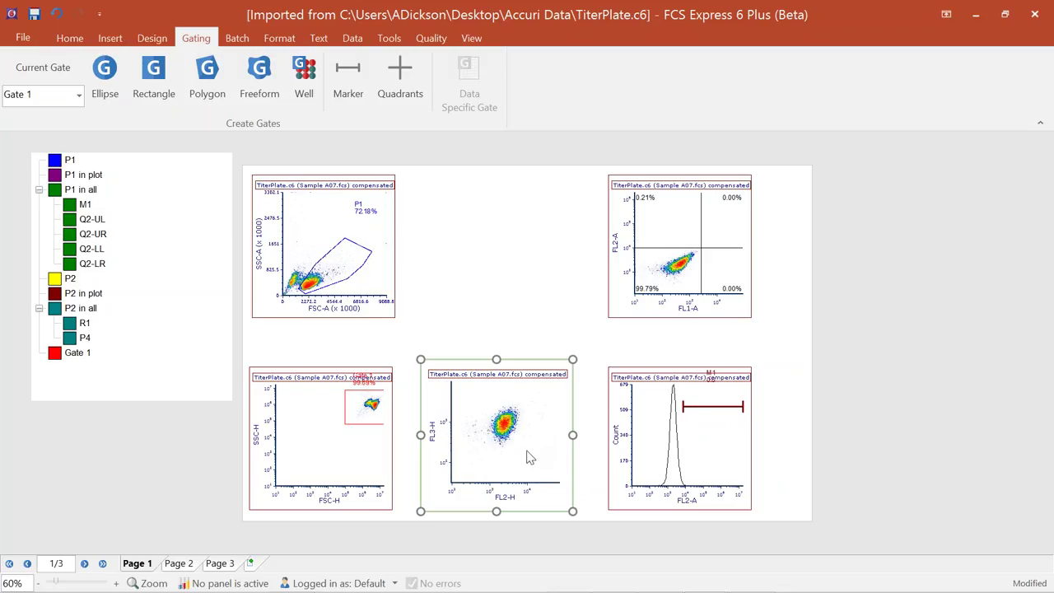
# Step: Create a polygon gate around the cluster in the FL3-H versus FL2-H plot, keeping the default name, parent gate and include option
pyautogui.click(500, 494)
pyautogui.click(447, 446)
pyautogui.click(172, 82)
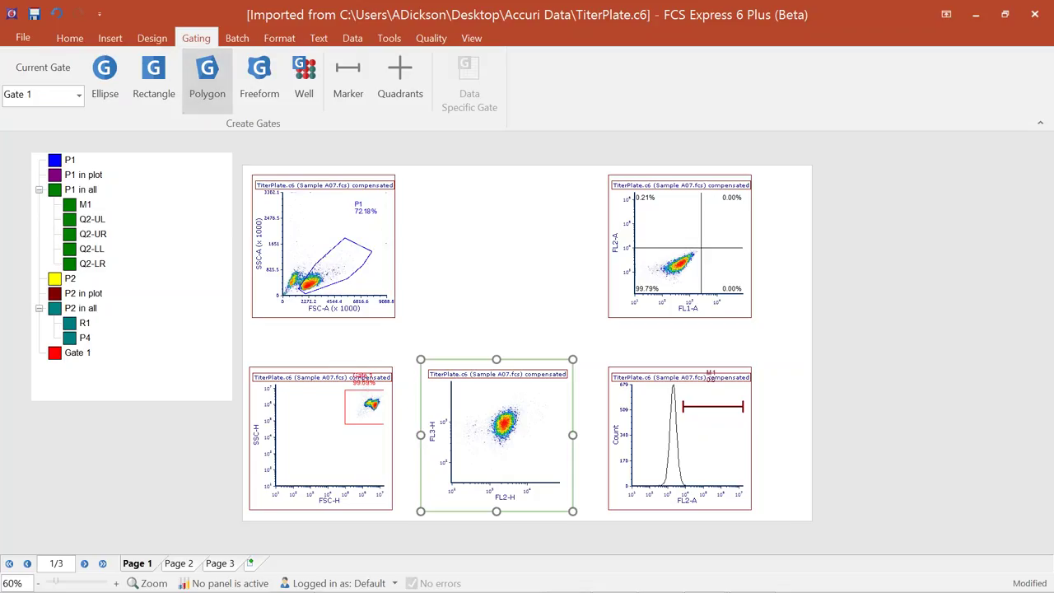
pyautogui.click(207, 71)
pyautogui.click(491, 417)
pyautogui.click(472, 461)
pyautogui.click(521, 450)
pyautogui.click(540, 410)
pyautogui.click(511, 388)
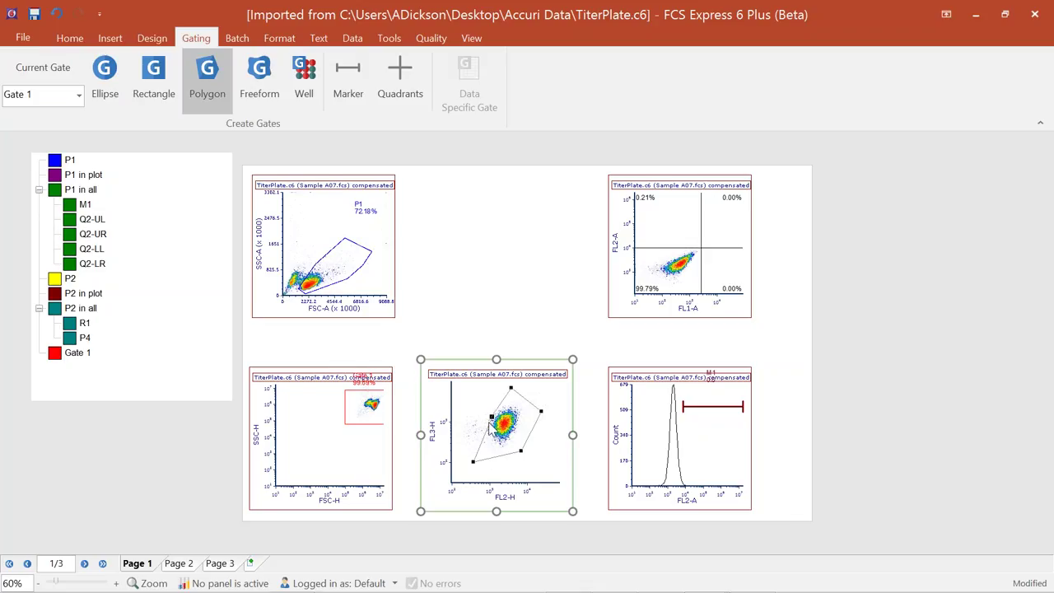
pyautogui.click(492, 418)
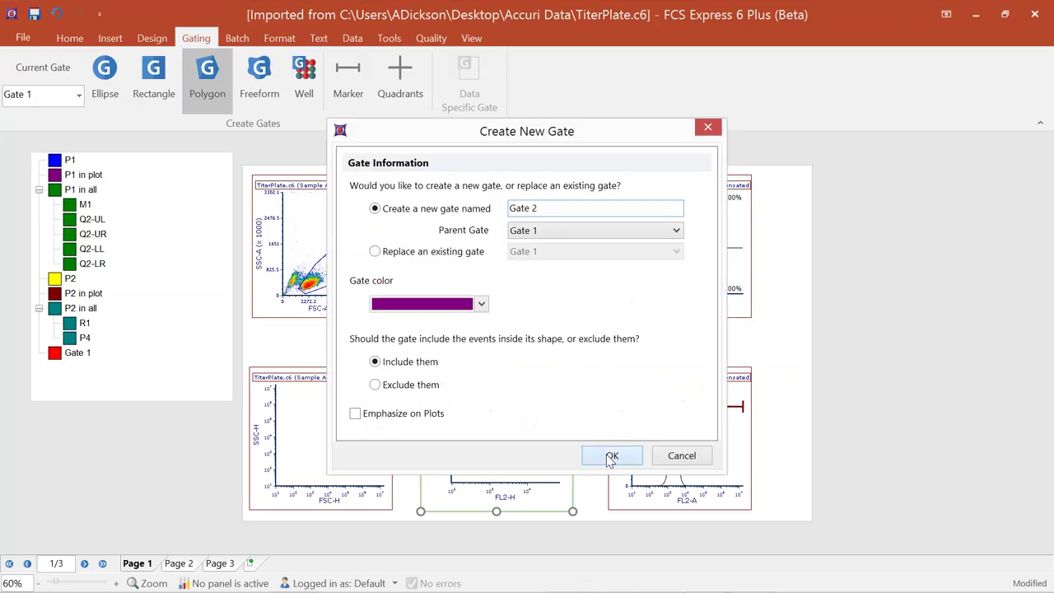
pyautogui.click(610, 457)
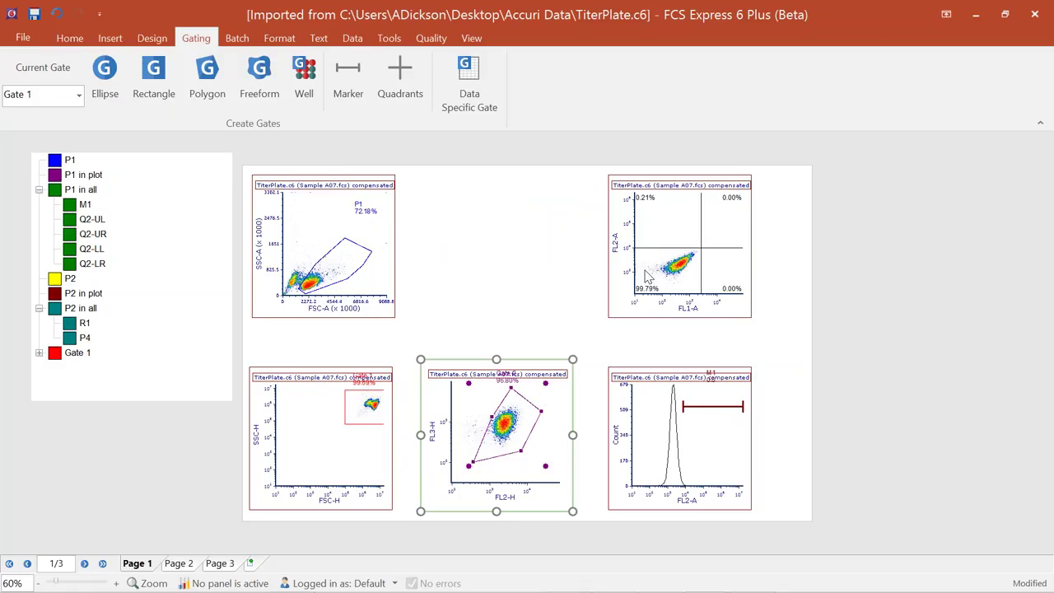
# Step: Select all five plots on the page together and open their title formatting
pyautogui.click(342, 275)
pyautogui.click(324, 199)
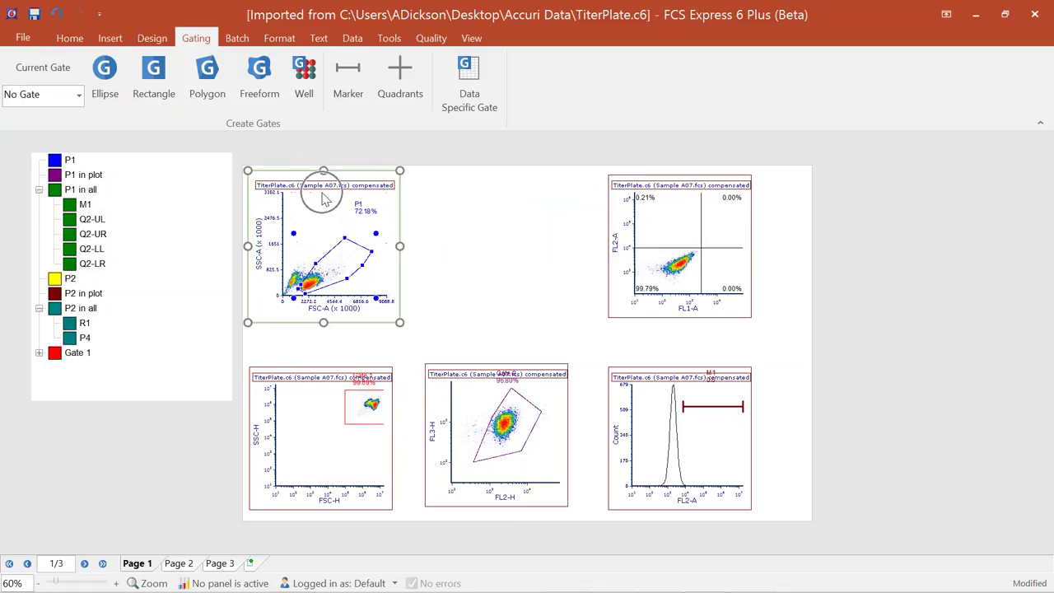
pyautogui.click(324, 199)
pyautogui.click(324, 200)
pyautogui.keyDown('ctrl'); pyautogui.click(728, 274); pyautogui.keyUp('ctrl')
pyautogui.keyDown('ctrl'); pyautogui.click(631, 446); pyautogui.keyUp('ctrl')
pyautogui.keyDown('ctrl'); pyautogui.click(512, 452); pyautogui.keyUp('ctrl')
pyautogui.keyDown('ctrl'); pyautogui.click(299, 466); pyautogui.keyUp('ctrl')
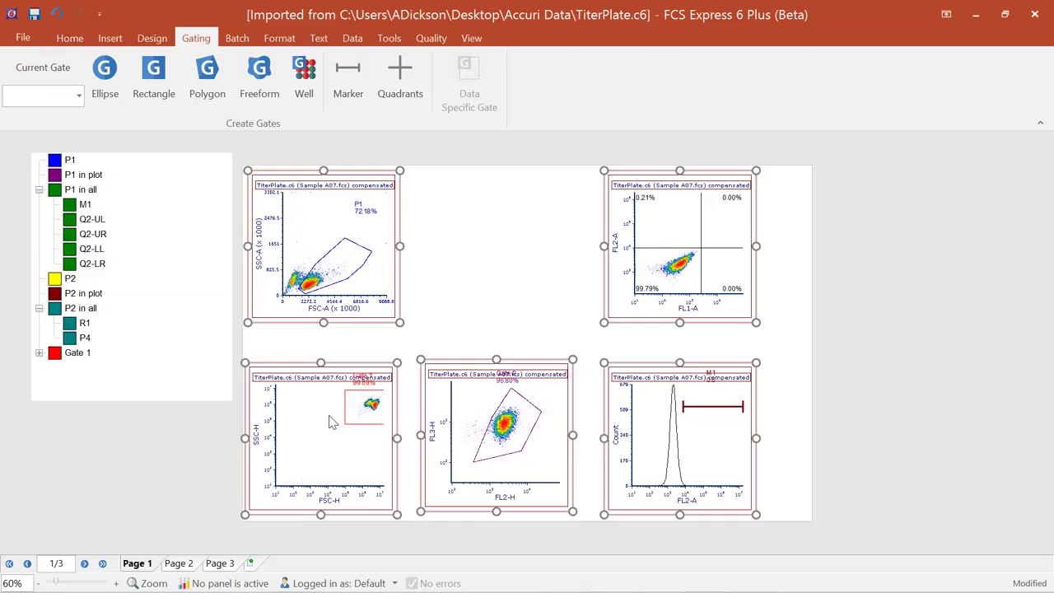
pyautogui.click(279, 38)
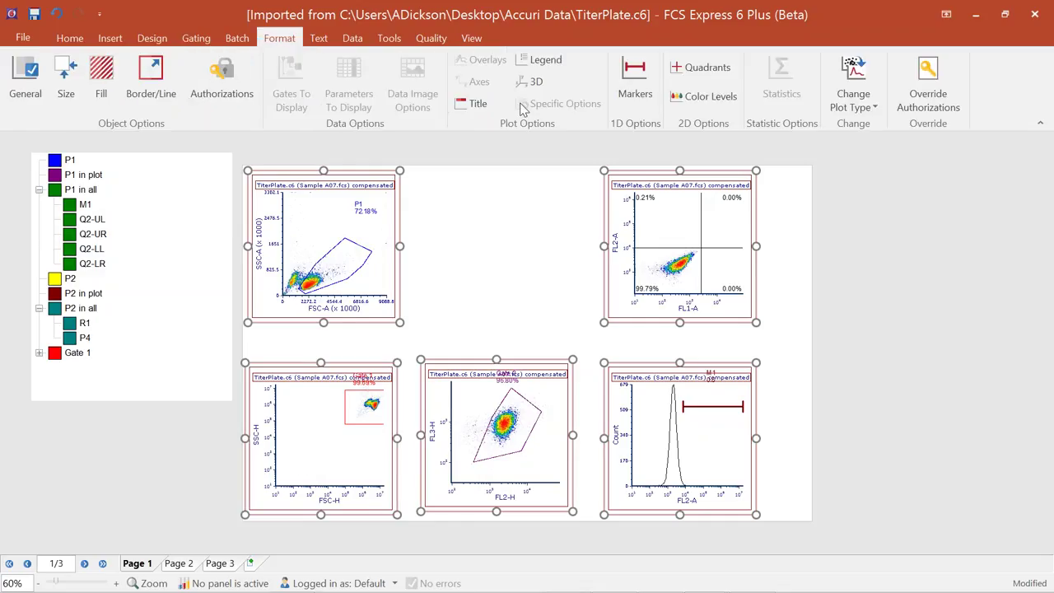
pyautogui.click(476, 105)
# Step: Insert a token for the $SMNO keyword into the plots' header title, using the plot the text box is on as data source
pyautogui.click(682, 159)
pyautogui.click(684, 181)
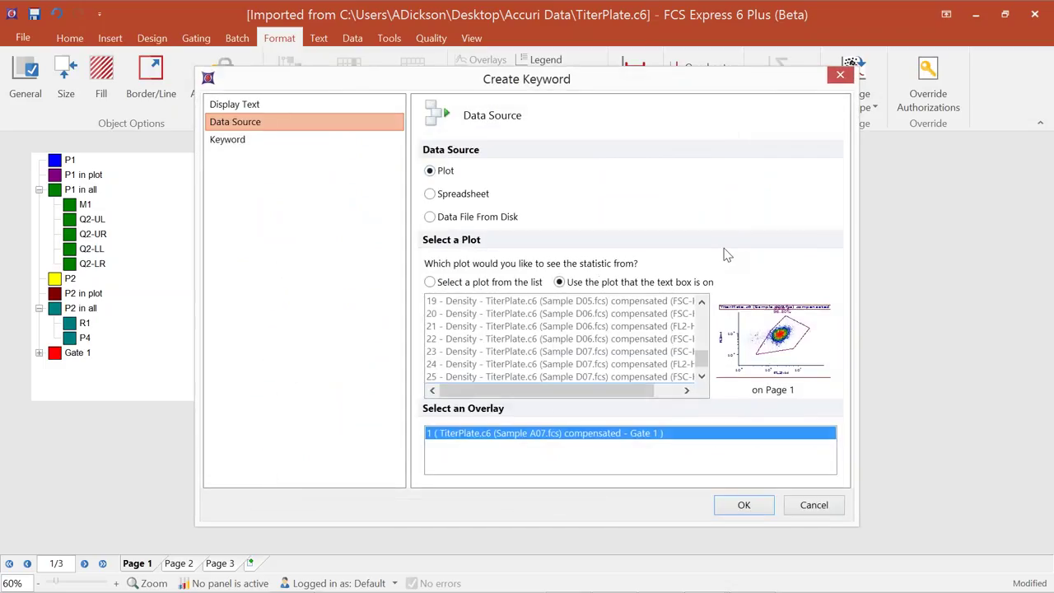
pyautogui.click(336, 141)
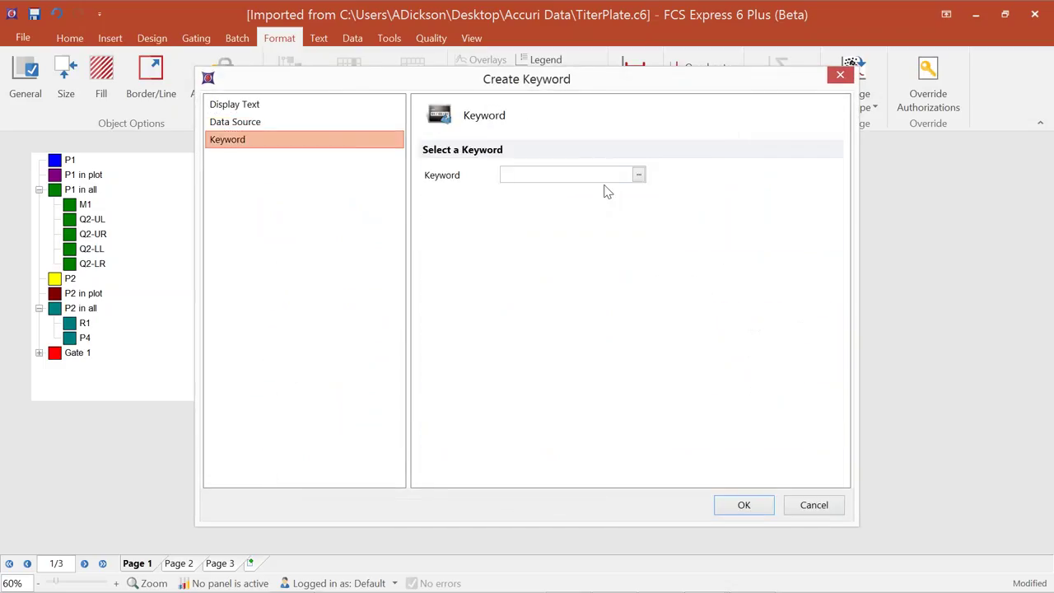
pyautogui.click(638, 177)
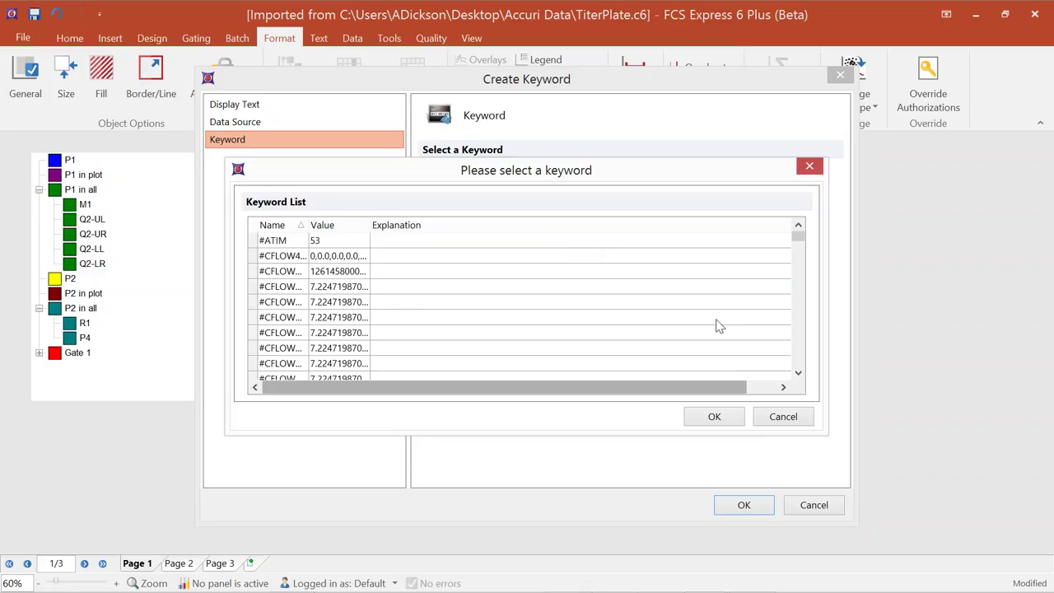
pyautogui.scroll(-10, 804, 305)
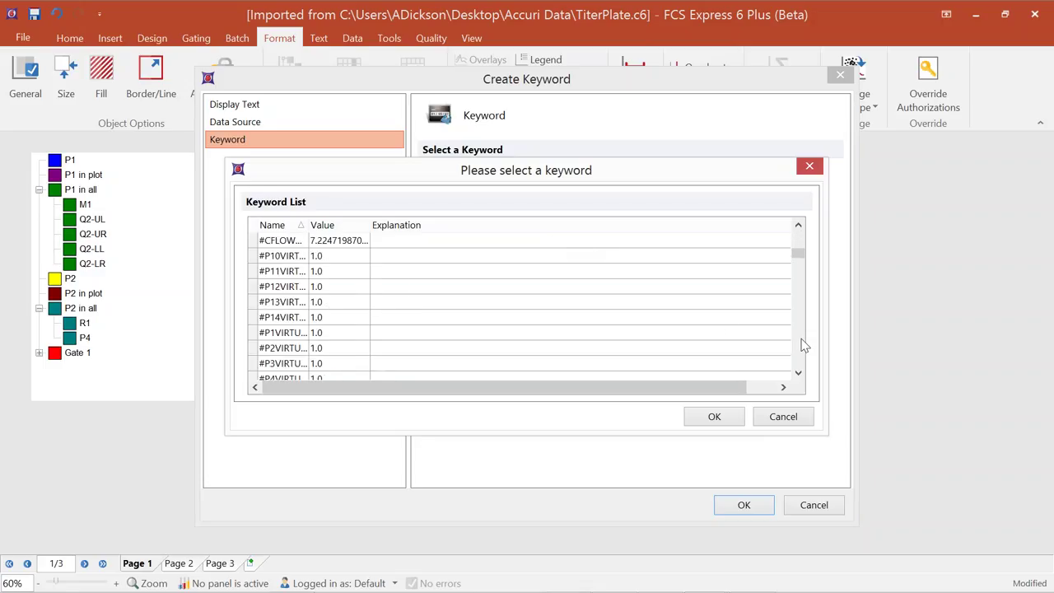
pyautogui.scroll(-3, 802, 370)
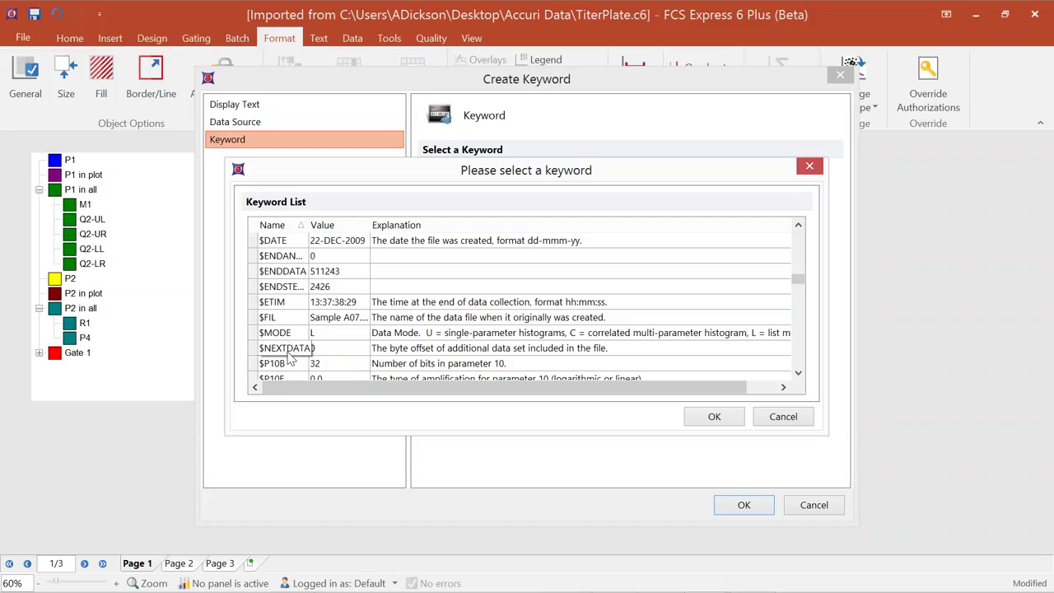
pyautogui.scroll(-15, 798, 366)
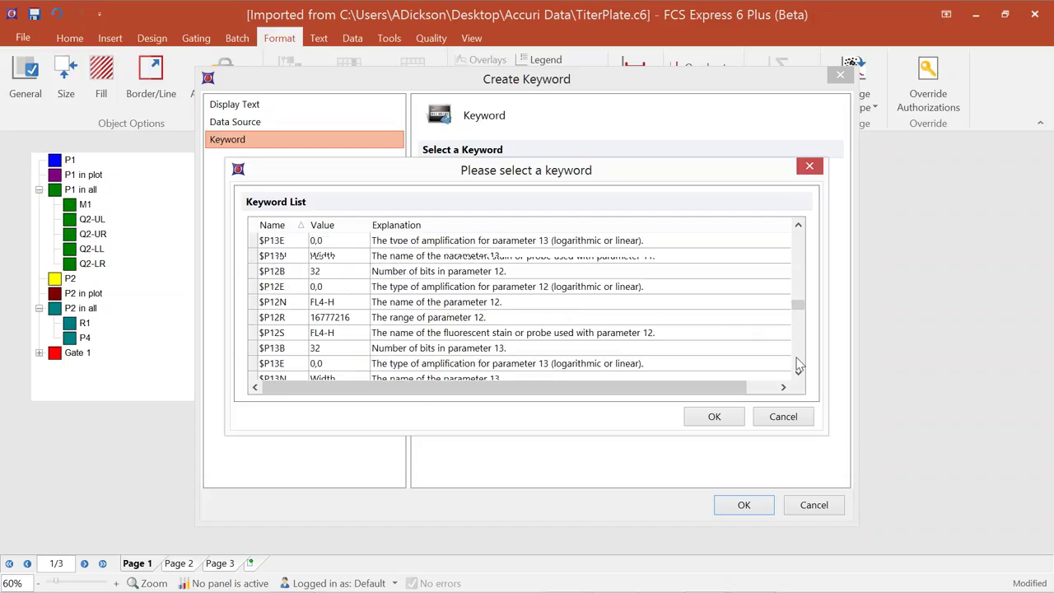
pyautogui.scroll(-8, 797, 366)
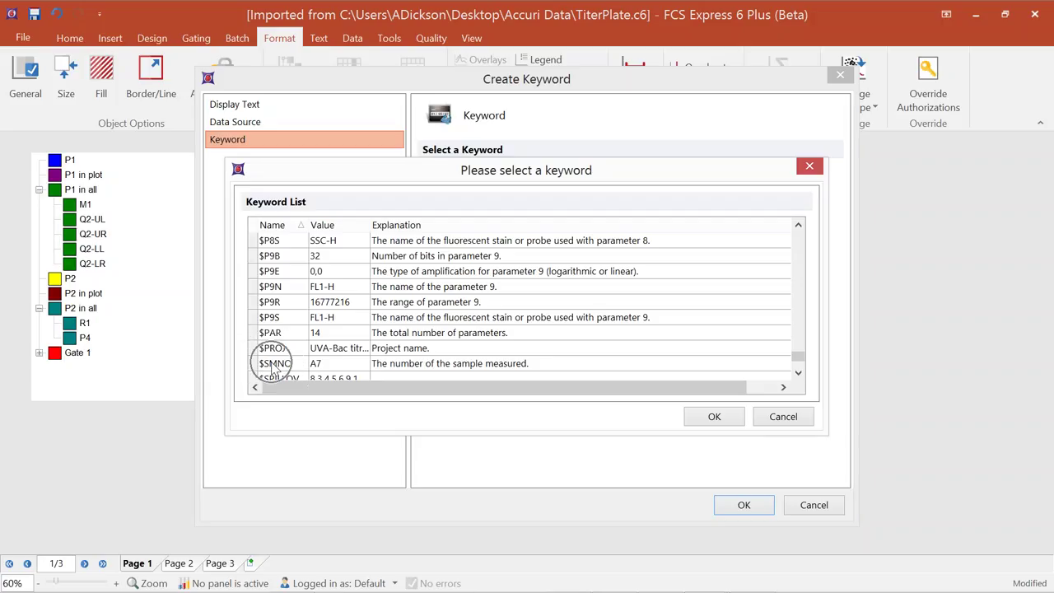
pyautogui.click(274, 364)
pyautogui.click(713, 416)
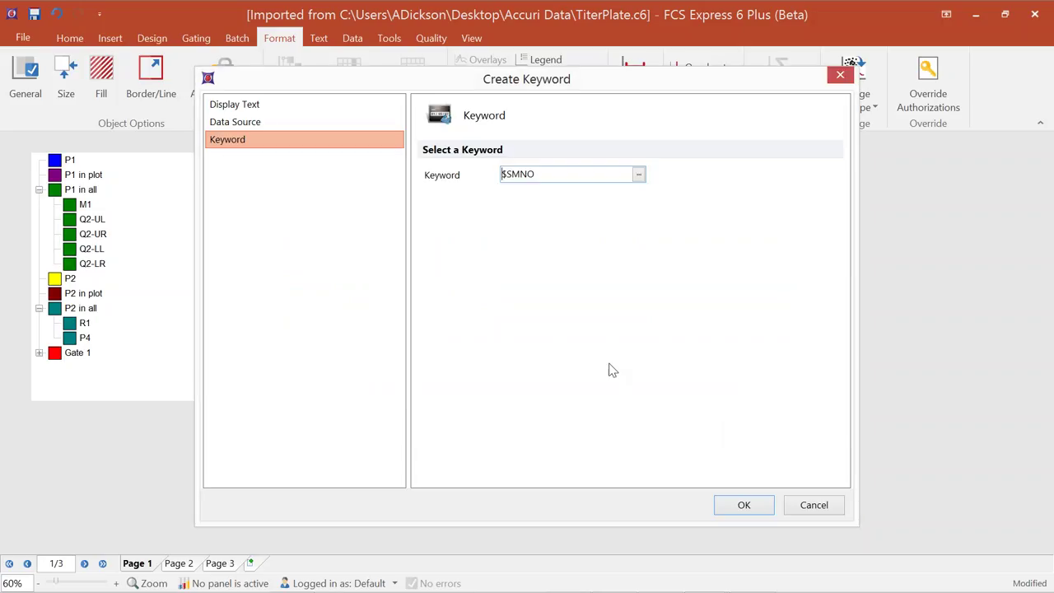
pyautogui.click(728, 509)
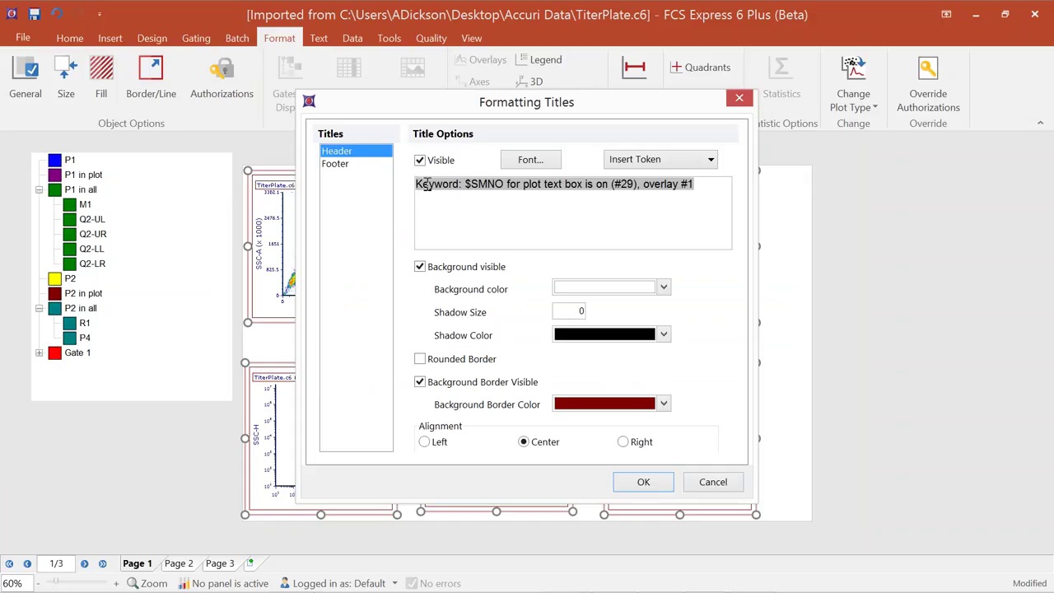
# Step: Put "Well" before the keyword token, format the header as Verdana Bold size 11, and apply it to the selected plots
pyautogui.write('Well')
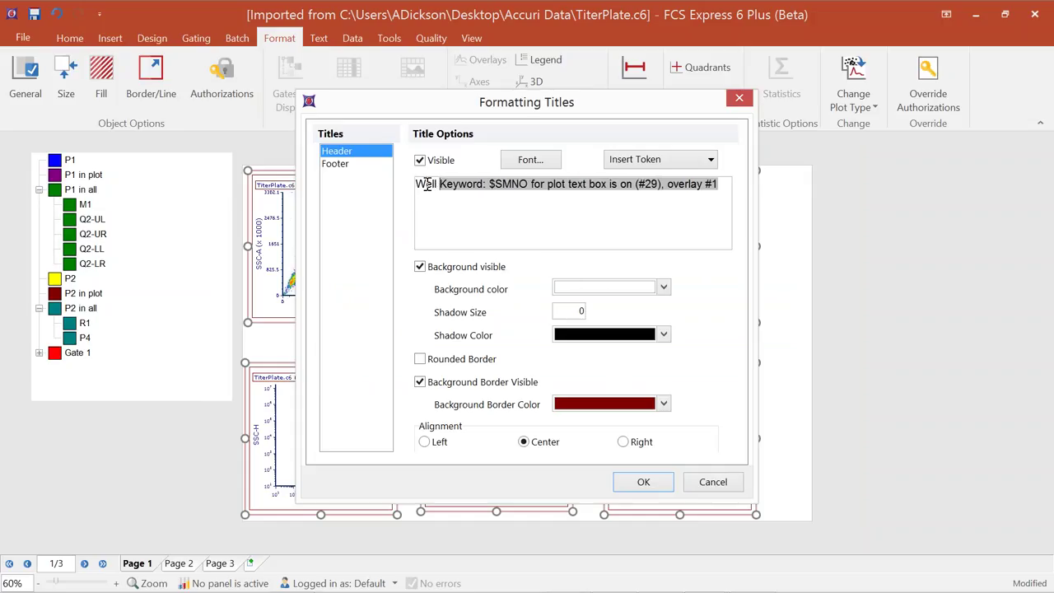
pyautogui.moveTo(720, 185); pyautogui.dragTo(416, 185)
pyautogui.click(530, 160)
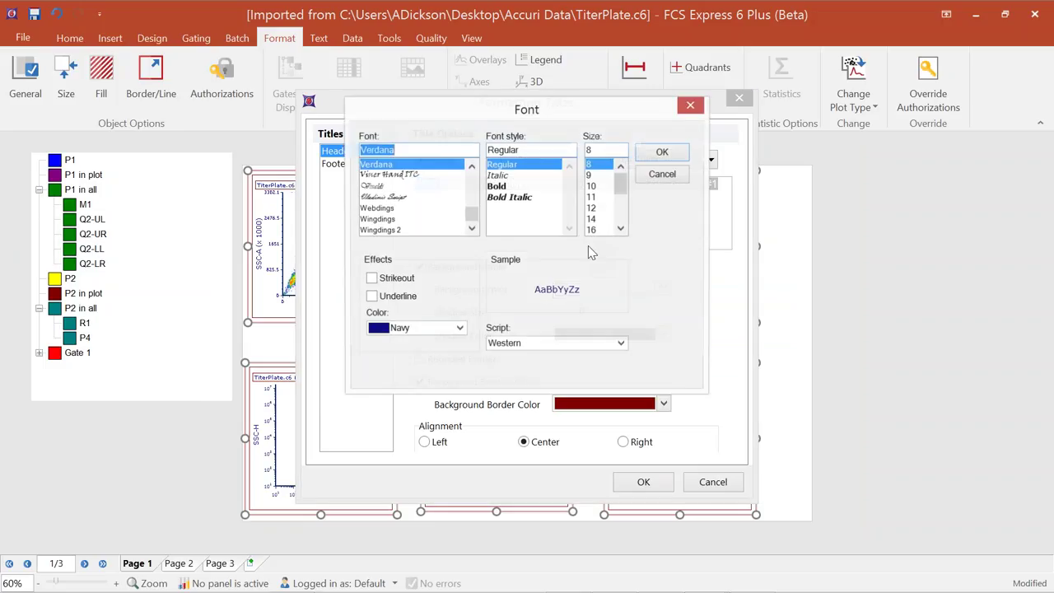
pyautogui.click(603, 198)
pyautogui.click(662, 152)
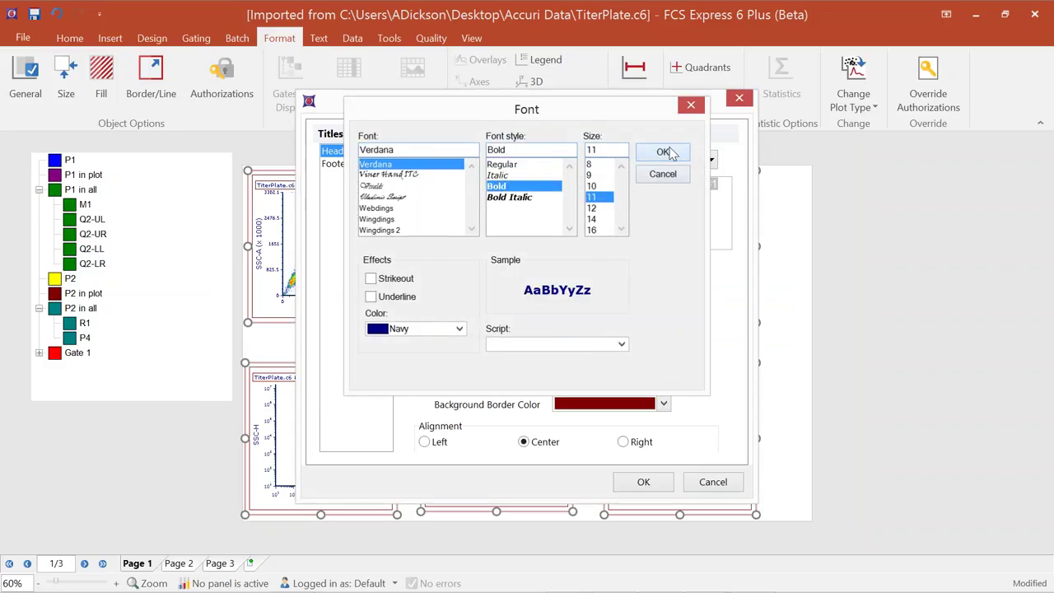
pyautogui.click(643, 483)
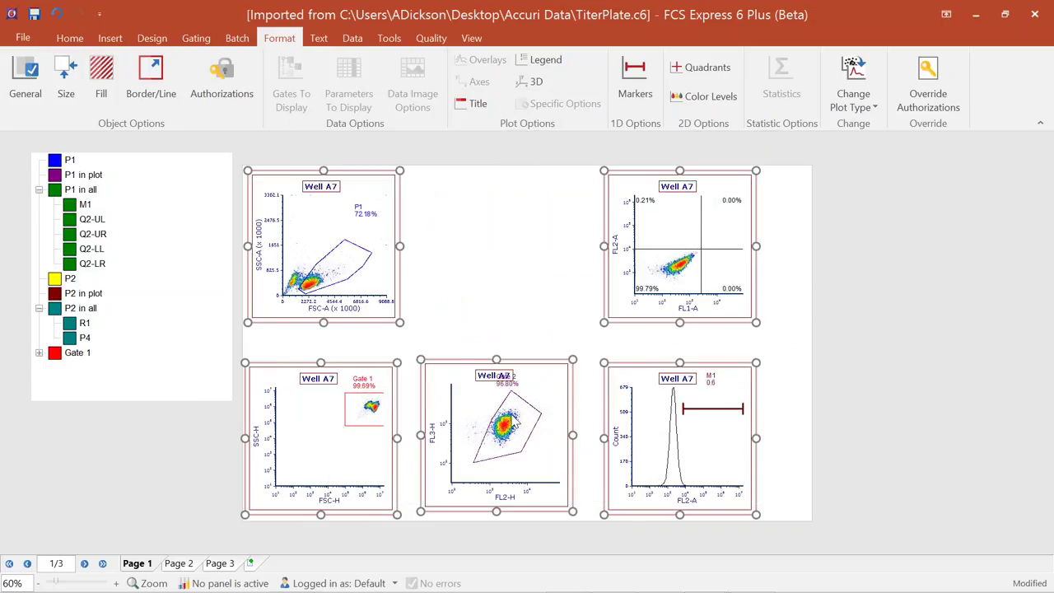
# Step: Move the Gate 2 label clear of the plot title and pull the gate's inward vertex outward to include more events left of the cluster
pyautogui.click(518, 392)
pyautogui.click(504, 380)
pyautogui.moveTo(504, 379); pyautogui.dragTo(544, 399)
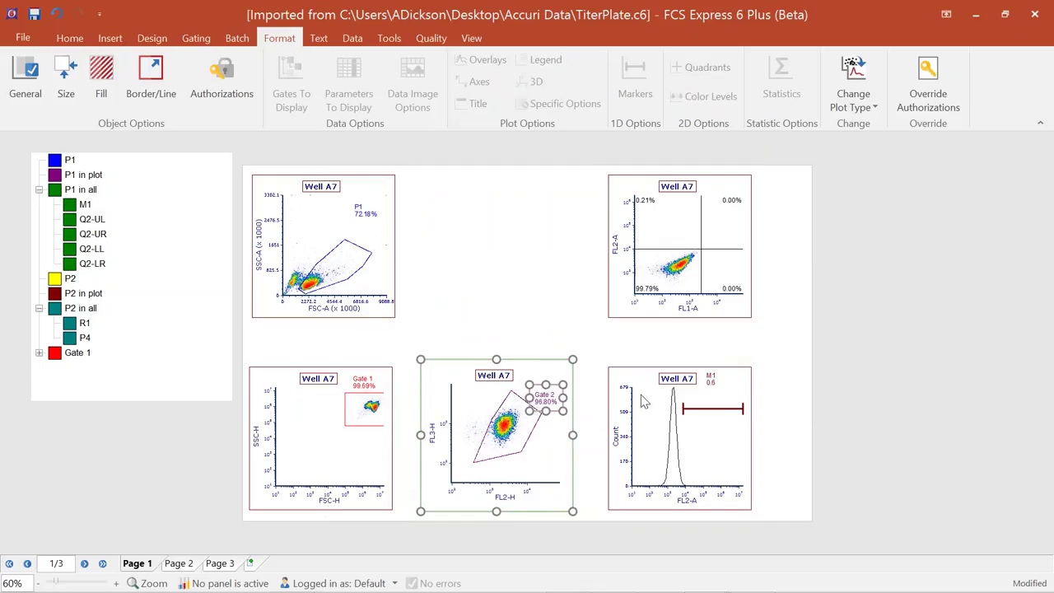
pyautogui.click(807, 407)
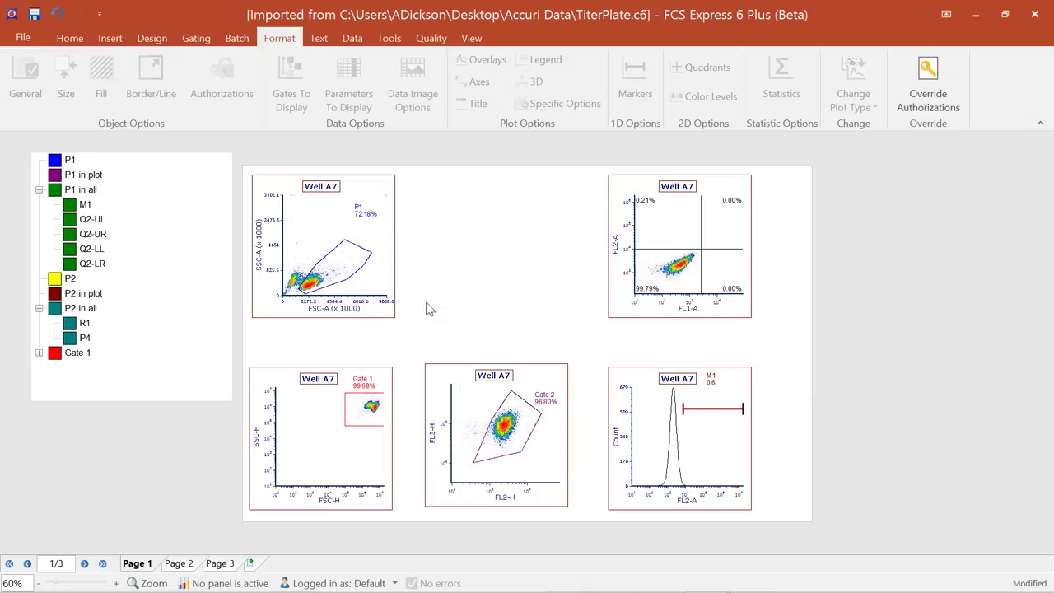
pyautogui.click(501, 428)
pyautogui.moveTo(492, 418); pyautogui.dragTo(474, 418)
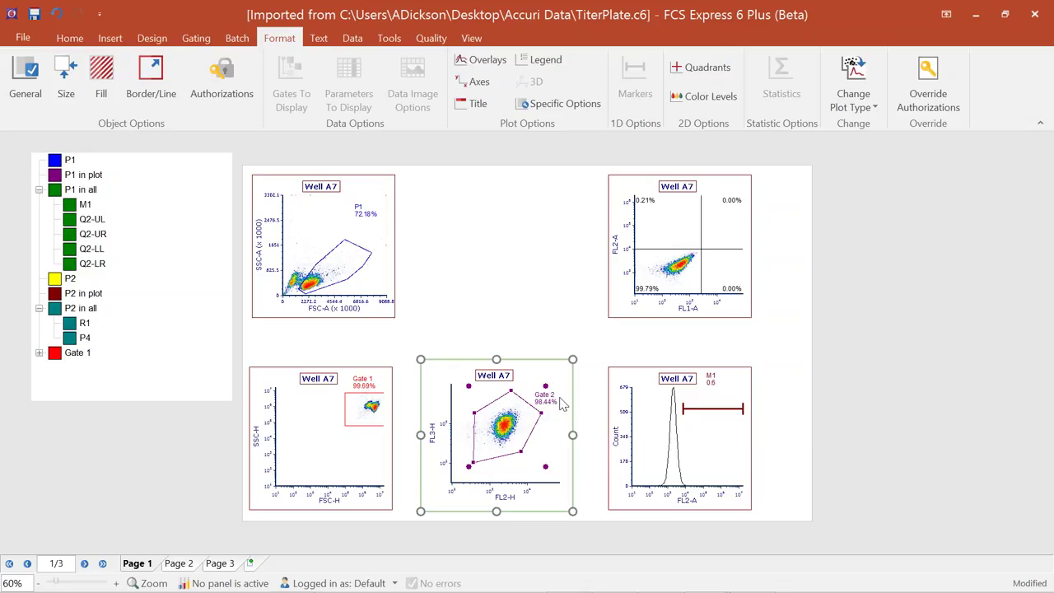
# Step: Switch to Chrome to view the hinged gates in the BD Accuri News article, and examine the imported ones in PDF Architect's ci file imported.pdf
pyautogui.moveTo(384, 585)
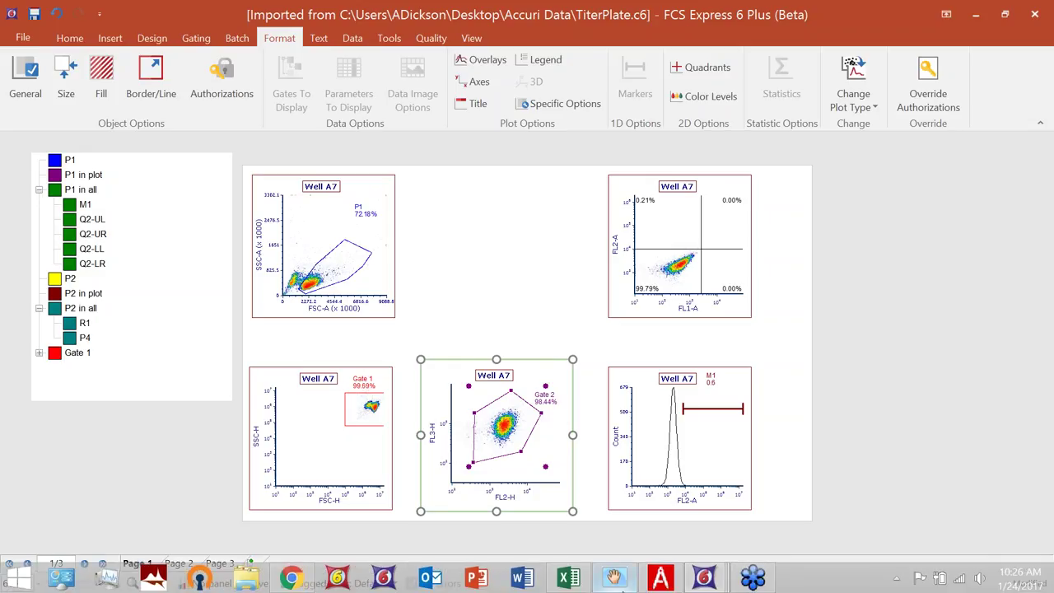
pyautogui.click(292, 577)
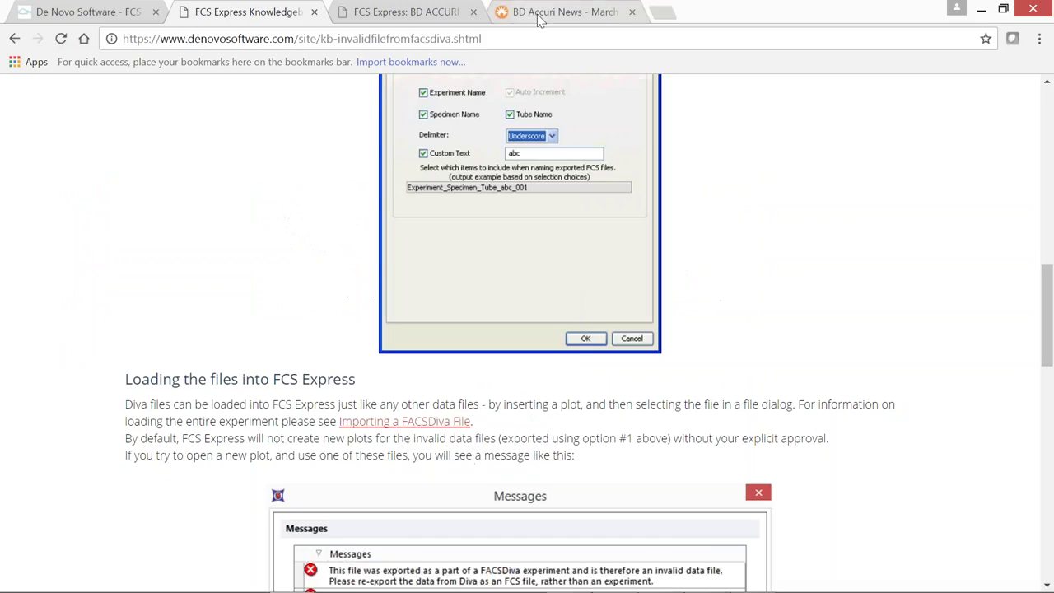
pyautogui.click(539, 14)
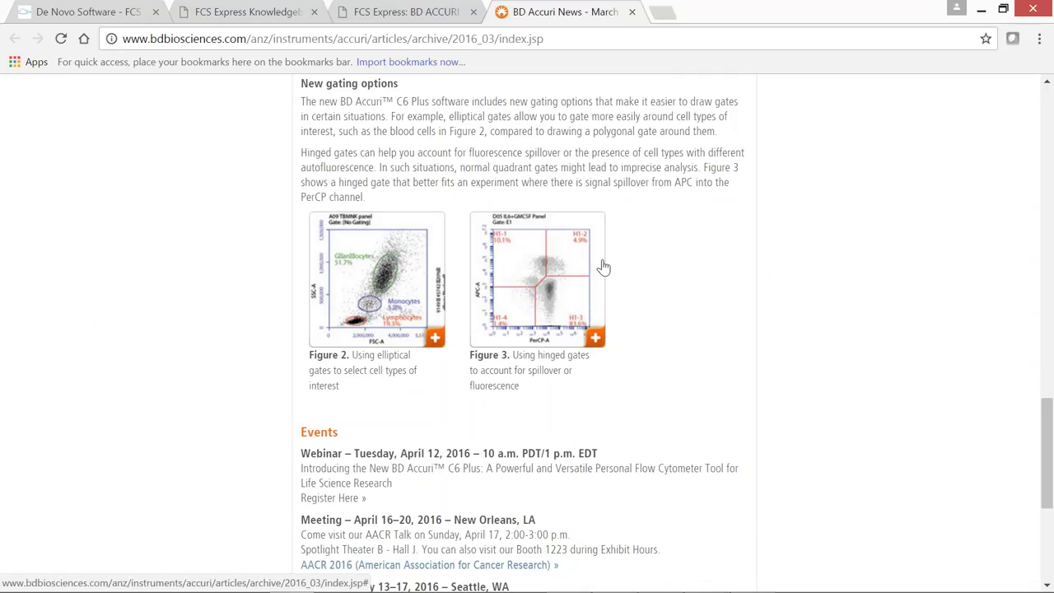
pyautogui.click(539, 326)
pyautogui.moveTo(506, 590)
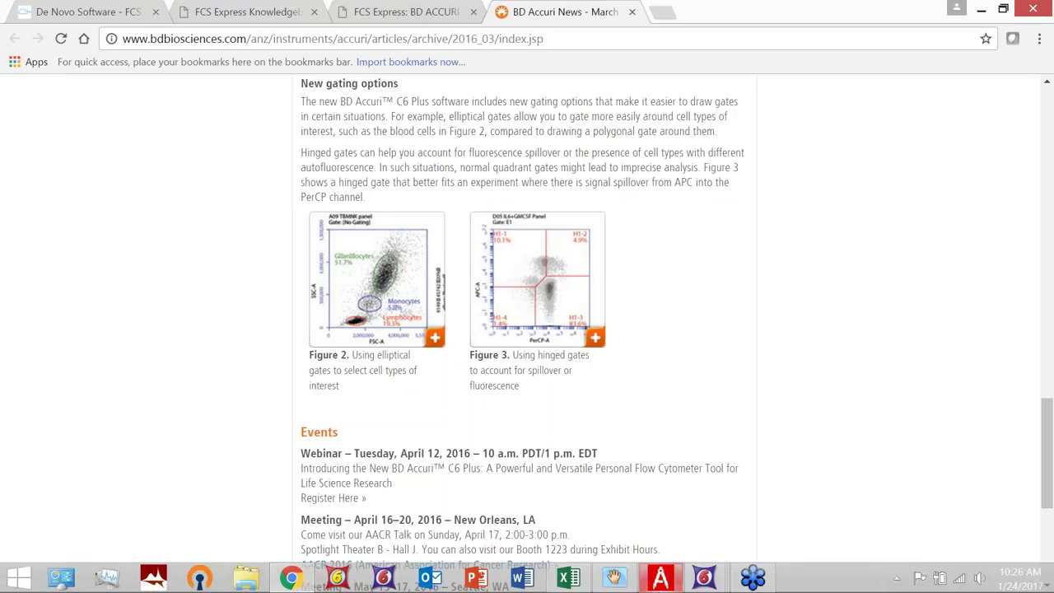
pyautogui.click(660, 581)
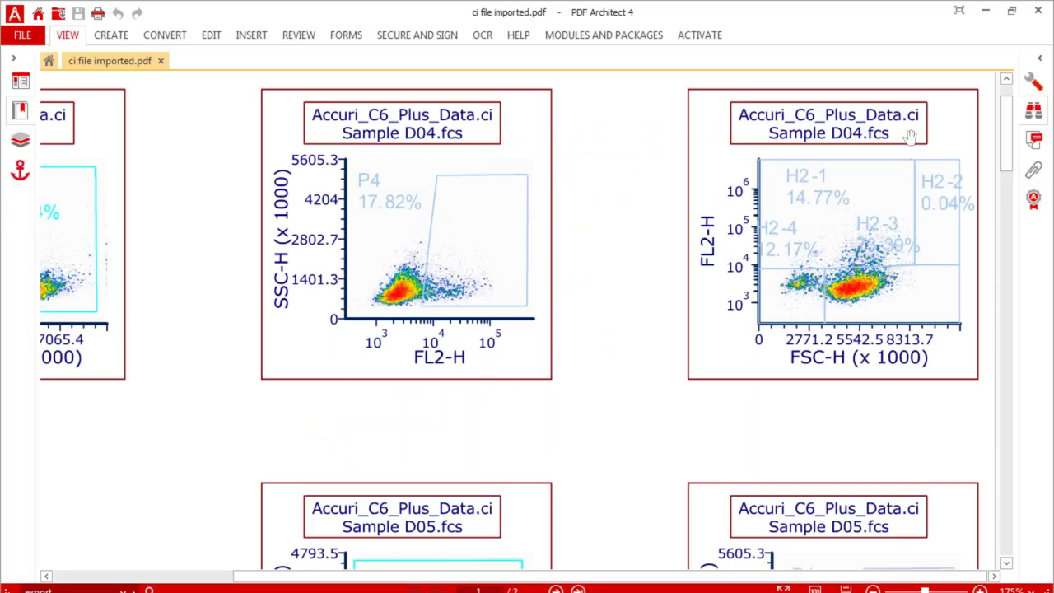
pyautogui.click(984, 11)
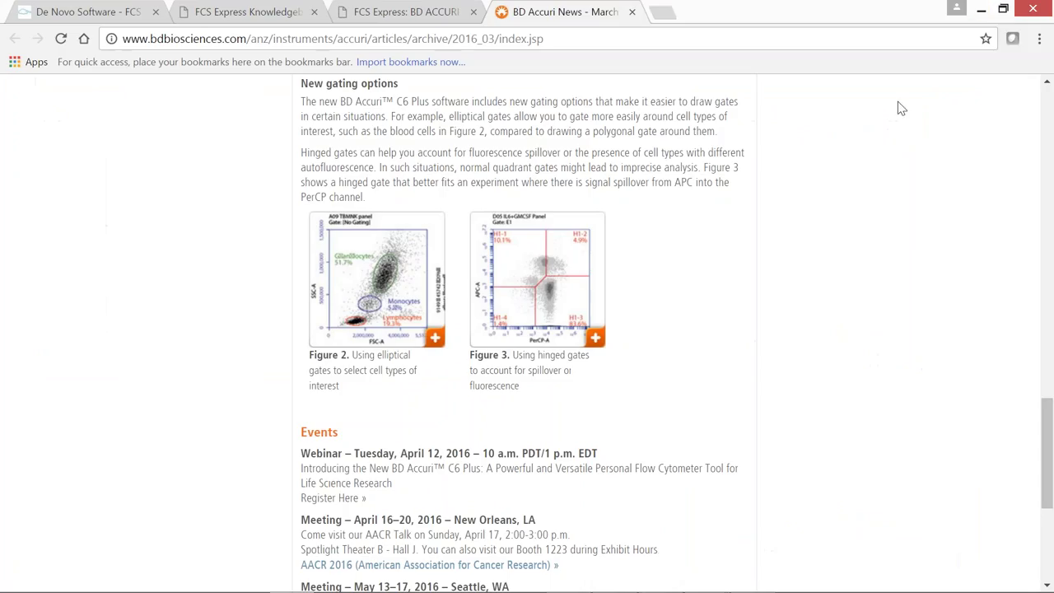
pyautogui.click(383, 14)
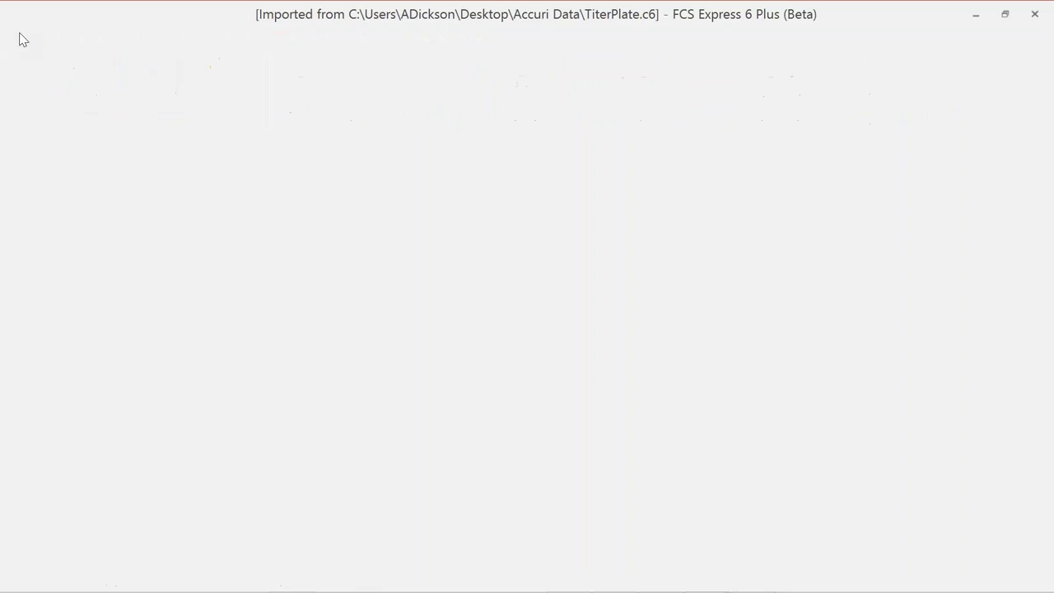
# Step: Create a new blank layout and insert a heat map spanning nearly the full width of the page's upper part
pyautogui.click(19, 38)
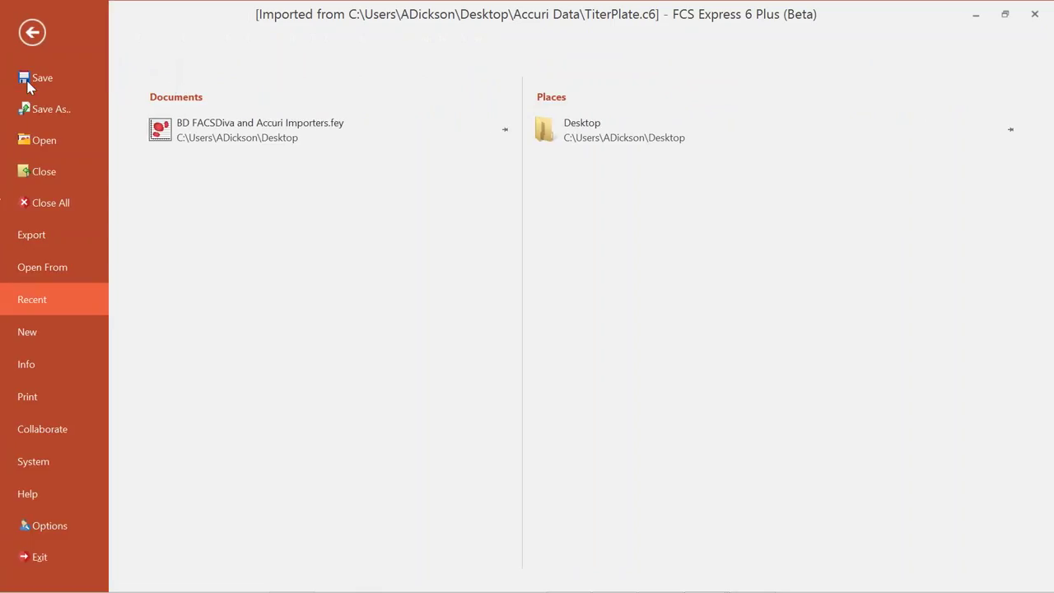
pyautogui.click(30, 331)
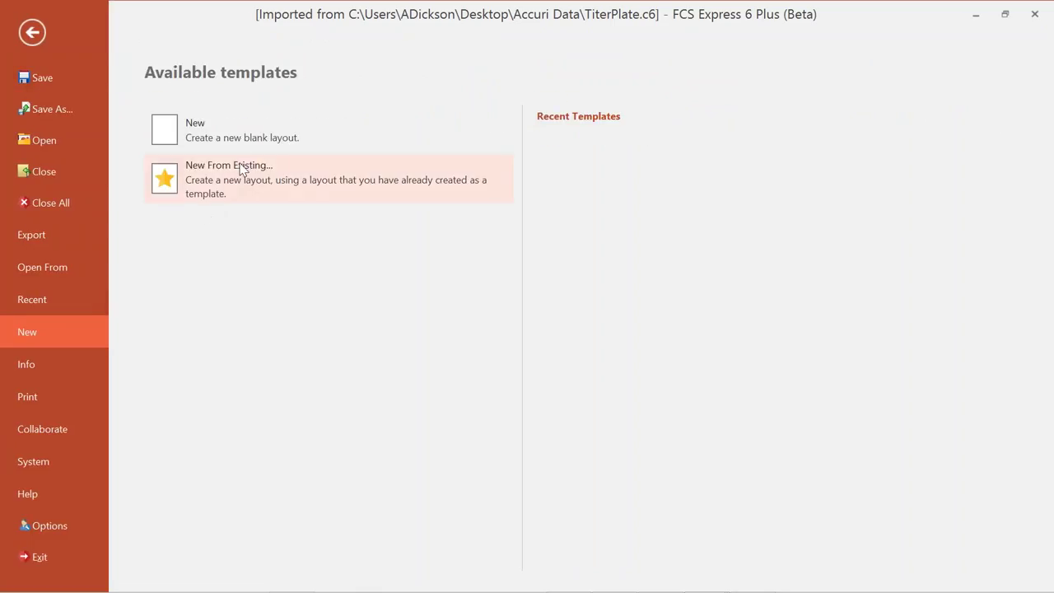
pyautogui.click(247, 144)
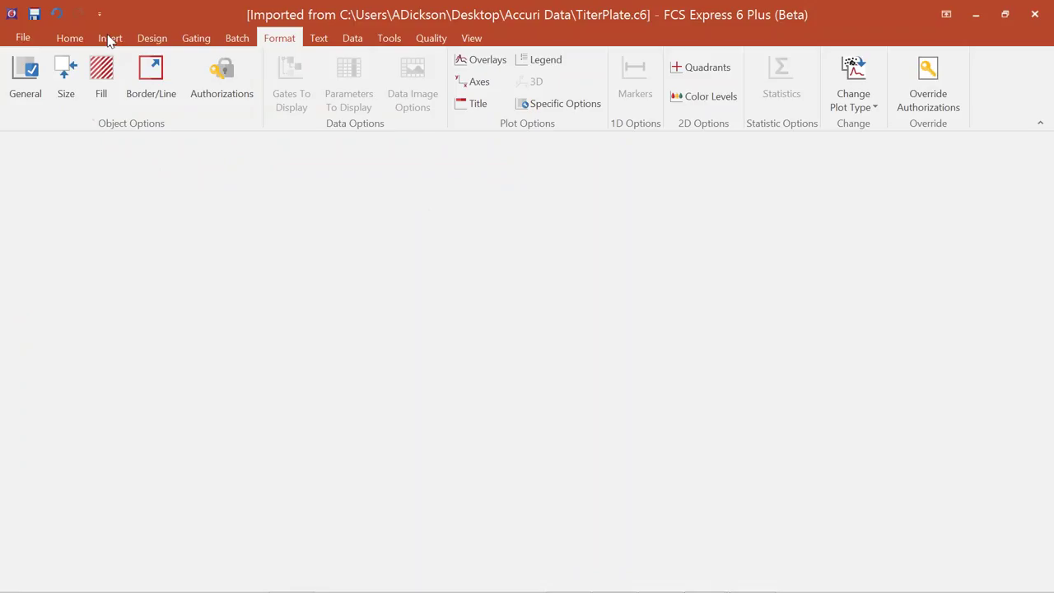
pyautogui.click(110, 39)
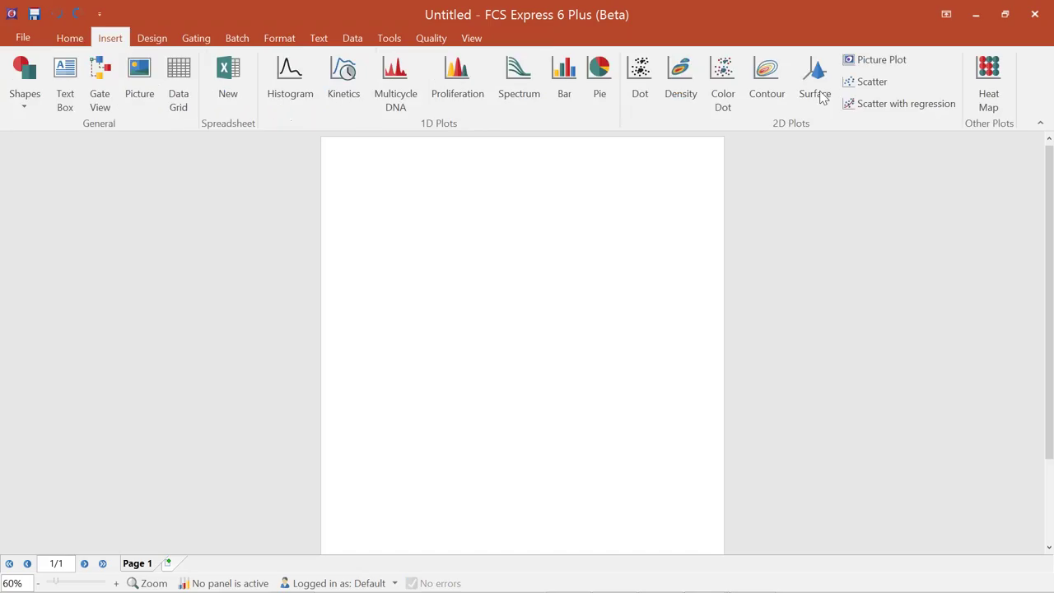
pyautogui.click(990, 73)
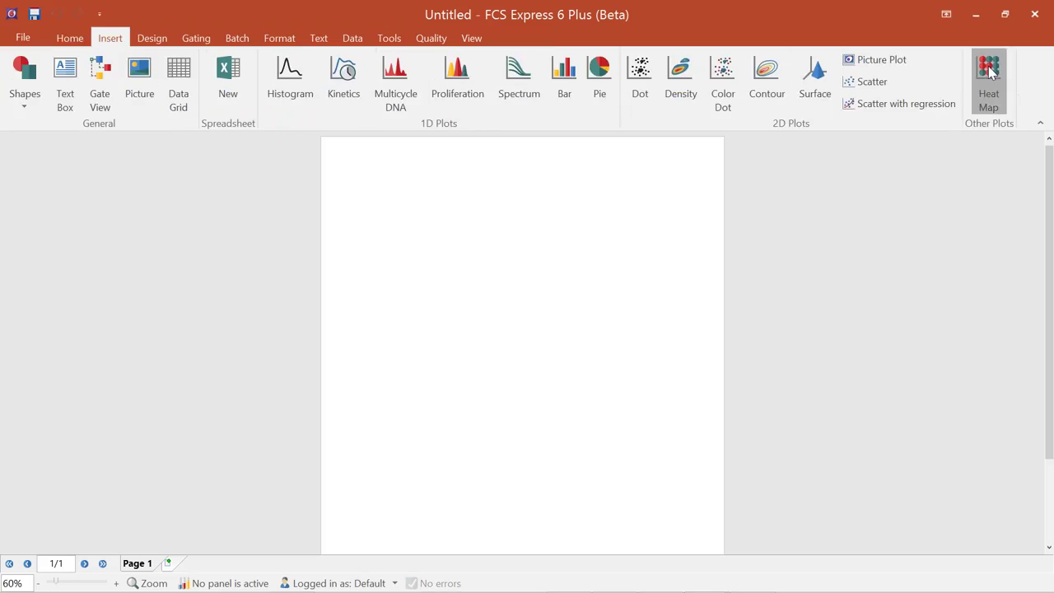
pyautogui.moveTo(330, 144); pyautogui.dragTo(713, 388)
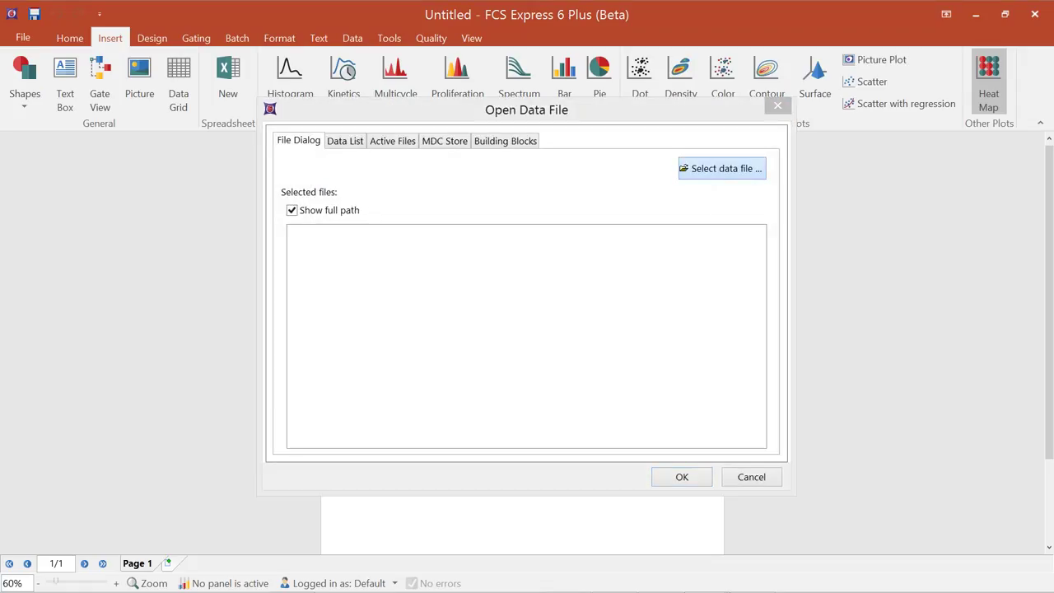
# Step: Load TiterPlate.c6 from the Desktop's Accuri Data folder into the heat map, using the BD Accuri C6 Plate file type
pyautogui.click(721, 168)
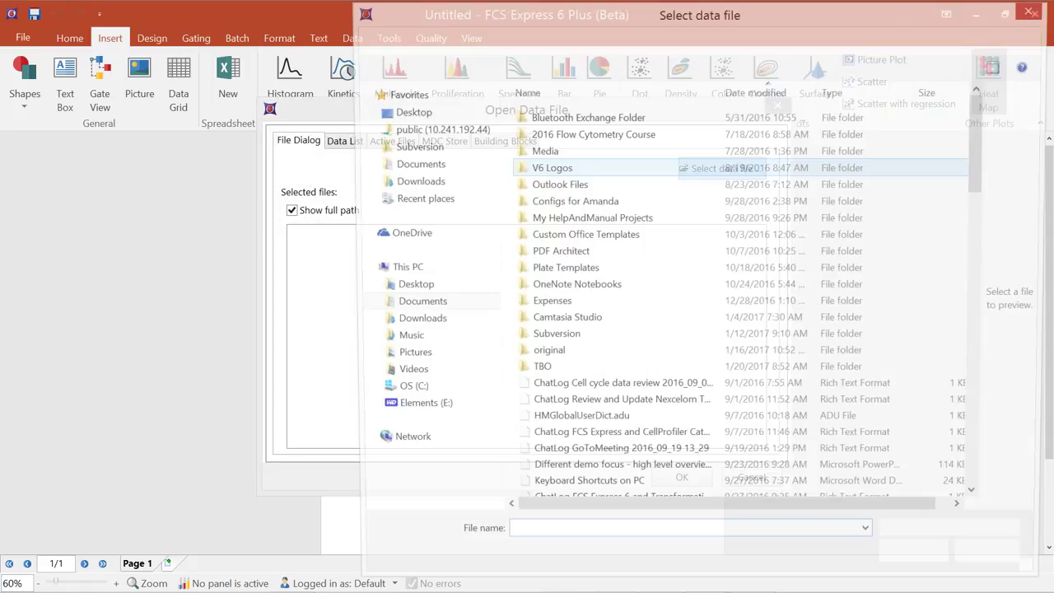
pyautogui.click(407, 111)
pyautogui.doubleClick(556, 201)
pyautogui.click(556, 121)
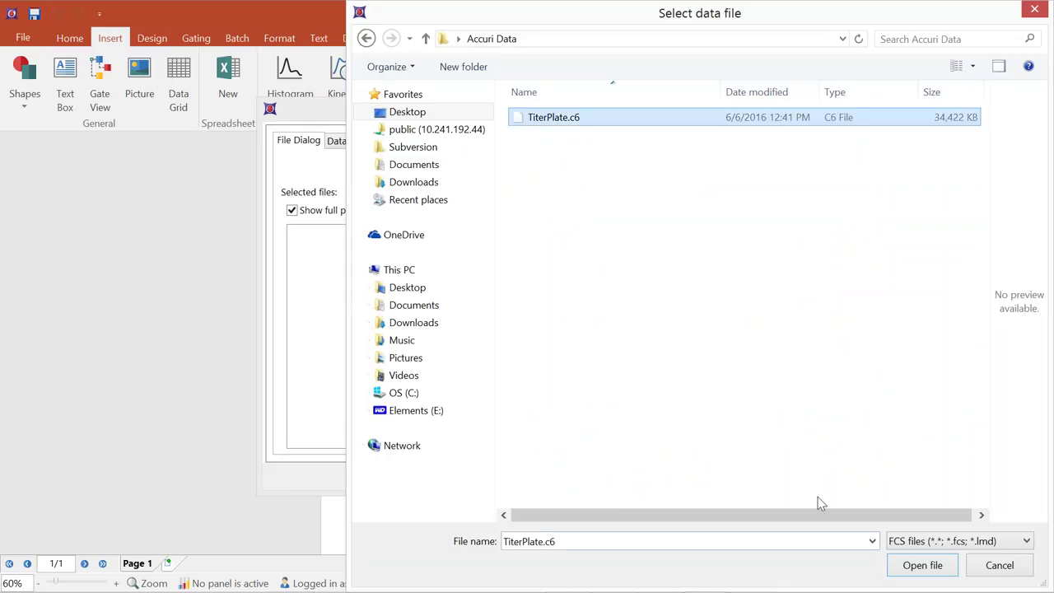
pyautogui.click(900, 545)
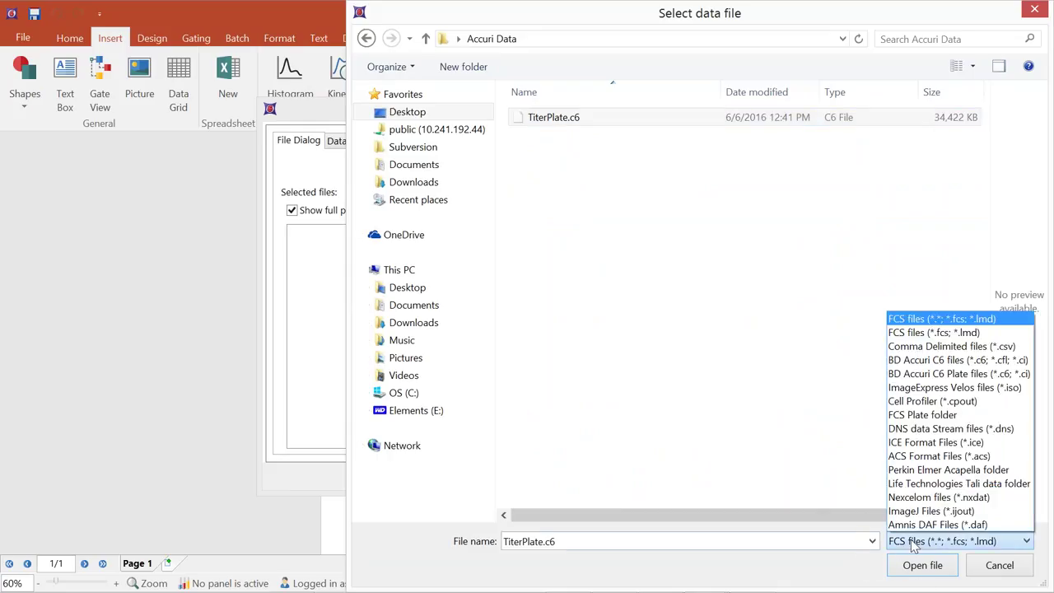
pyautogui.click(1021, 376)
pyautogui.click(931, 567)
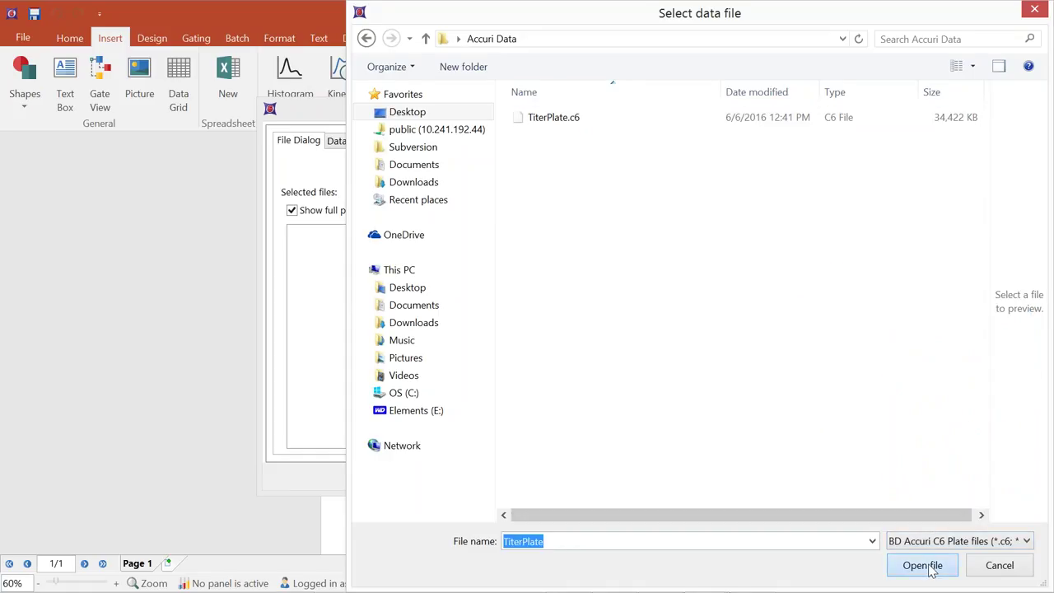
pyautogui.click(677, 481)
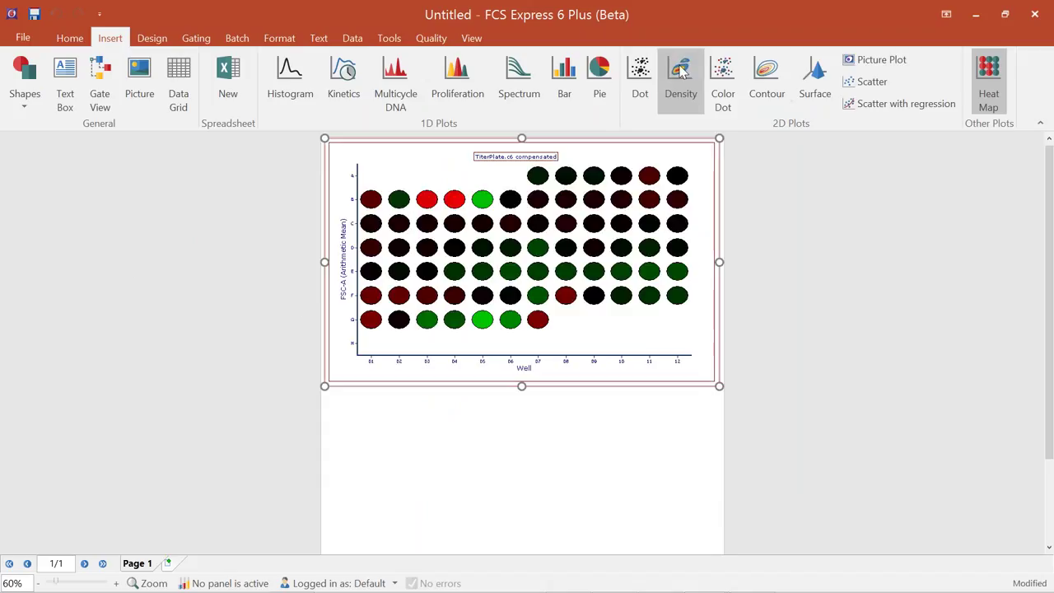
# Step: Insert a density plot of the plate data beside the page, left of the heat map, and change it to a Color Dot plot
pyautogui.moveTo(60, 152); pyautogui.dragTo(296, 395)
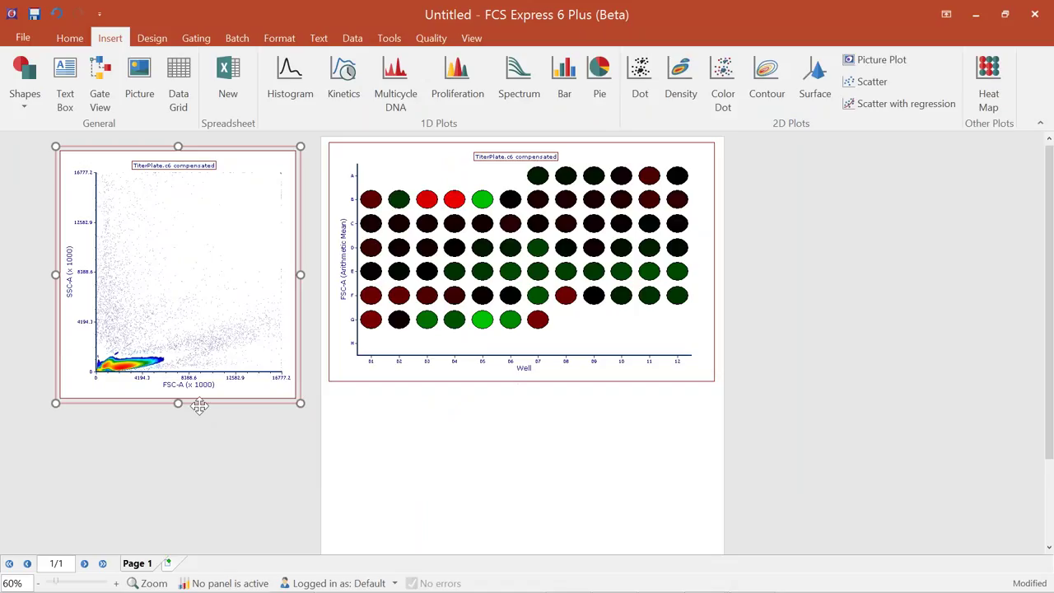
pyautogui.click(280, 39)
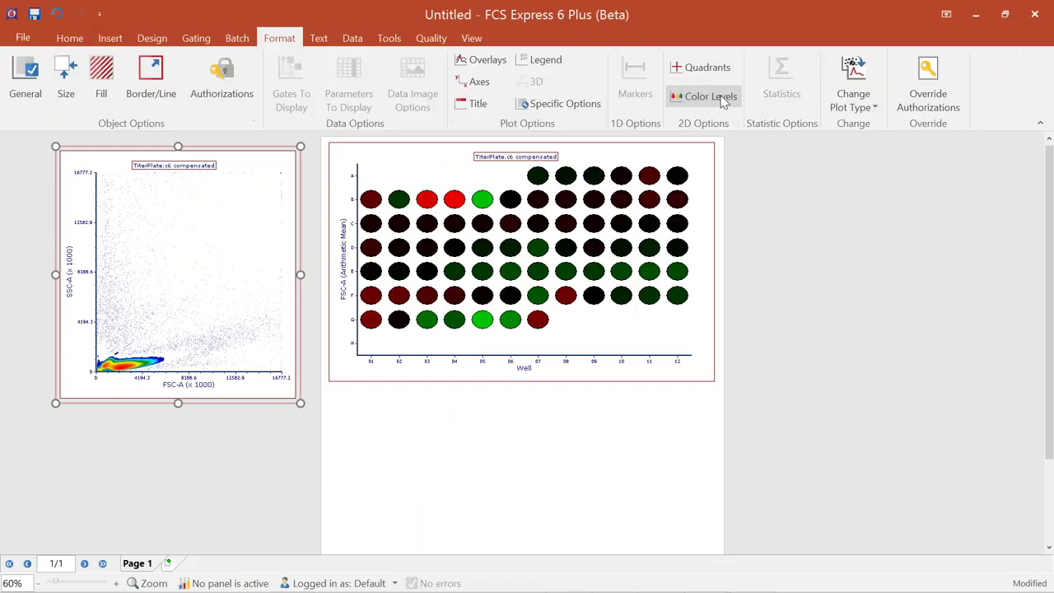
pyautogui.click(850, 103)
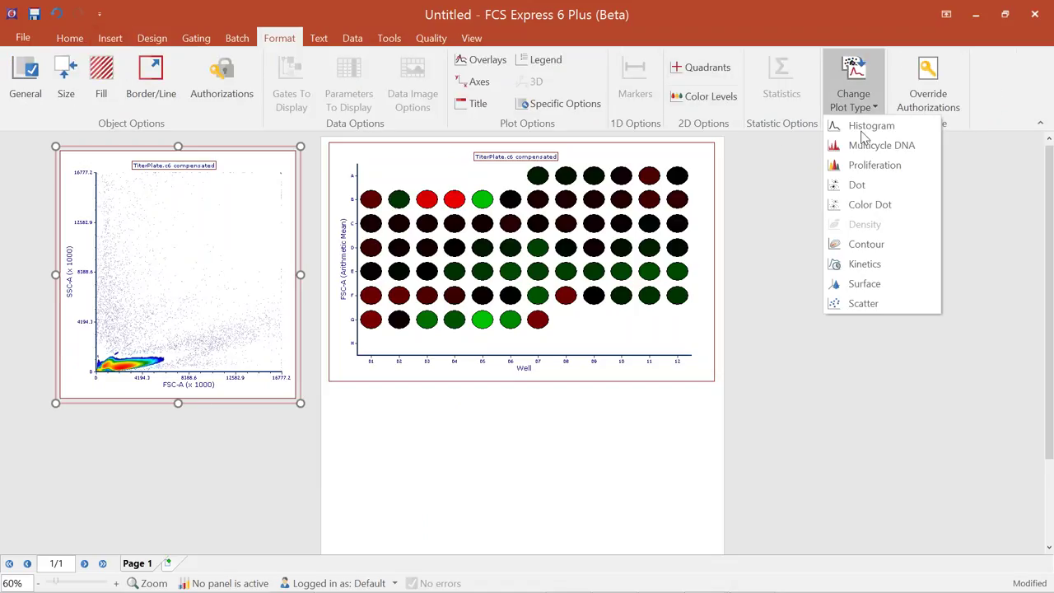
pyautogui.click(861, 206)
# Step: Create a well gate named "Single Well" on well A7 of the heat map, including the events inside it
pyautogui.click(486, 215)
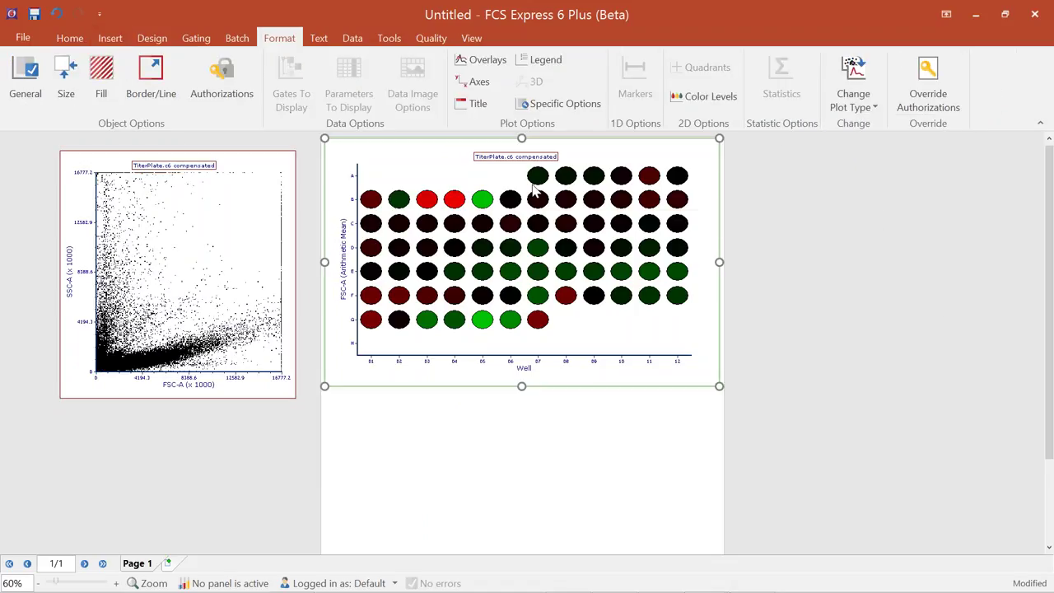
pyautogui.rightClick(531, 172)
pyautogui.click(564, 182)
pyautogui.click(840, 52)
pyautogui.rightClick(461, 214)
pyautogui.moveTo(582, 244)
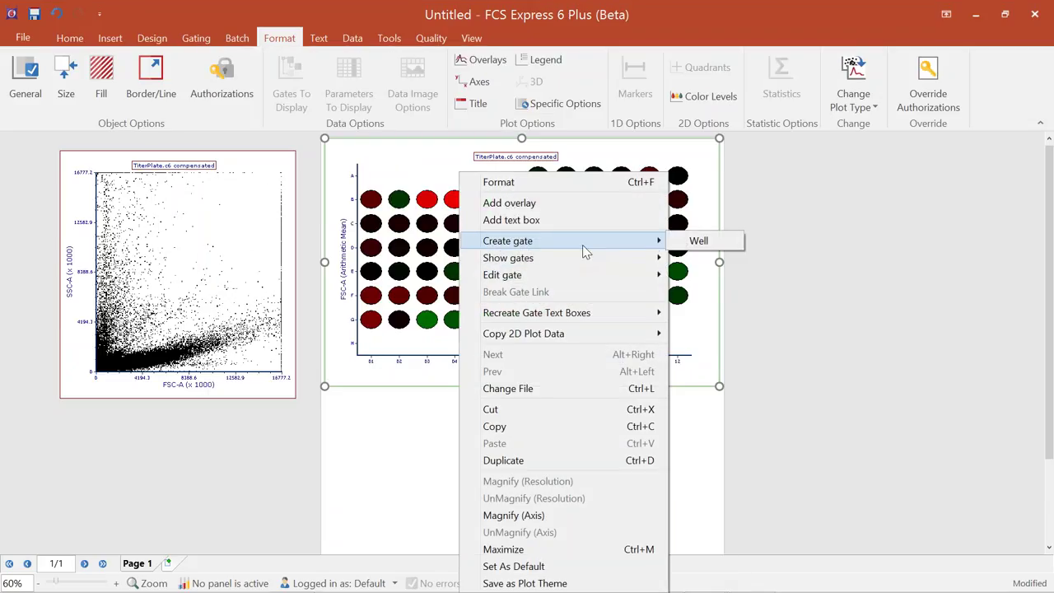
pyautogui.click(698, 240)
pyautogui.click(533, 181)
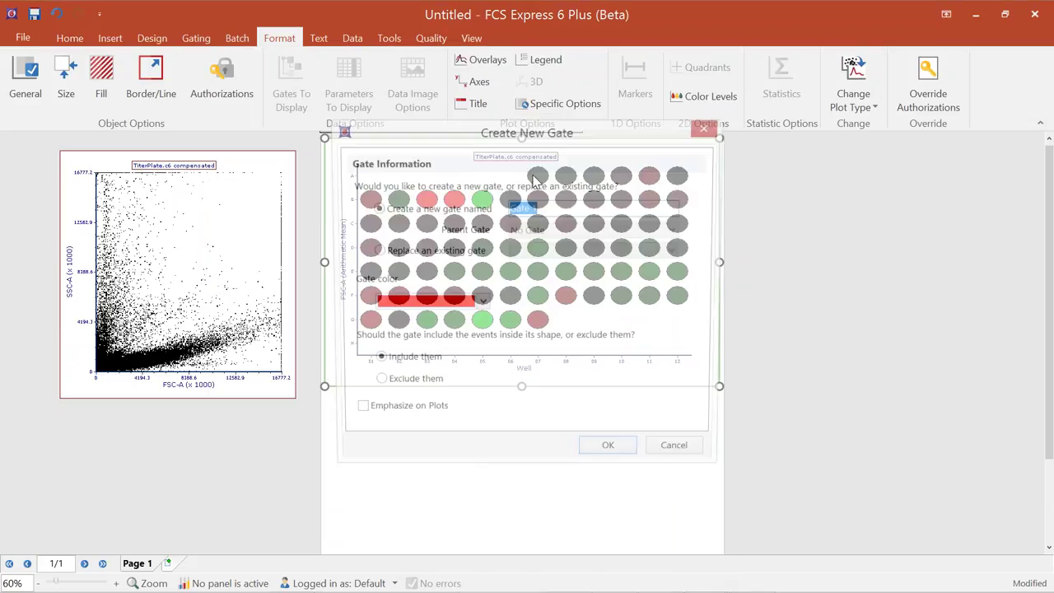
pyautogui.write('Single Well')
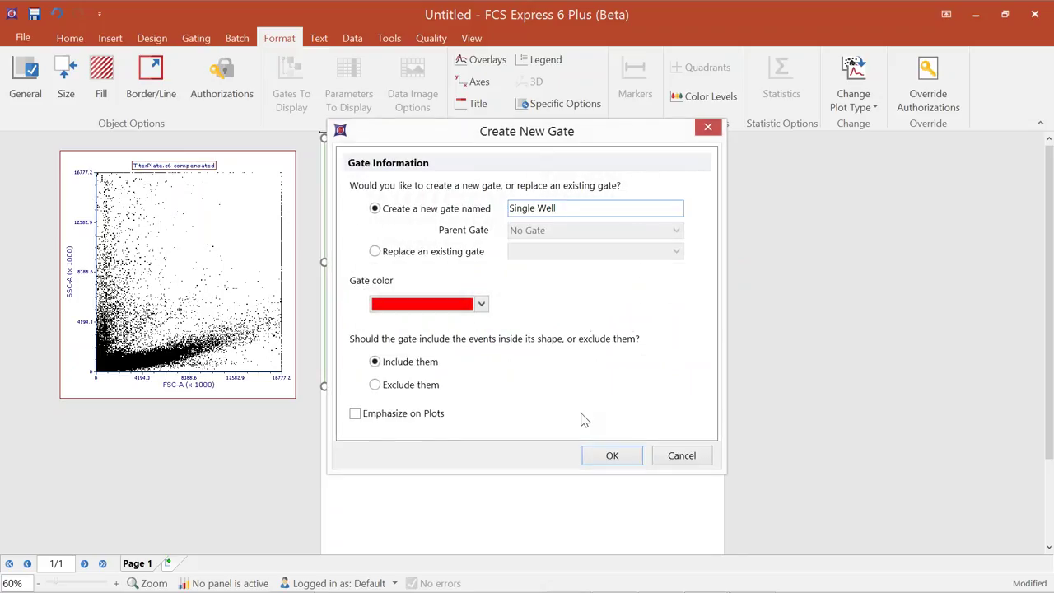
pyautogui.click(610, 457)
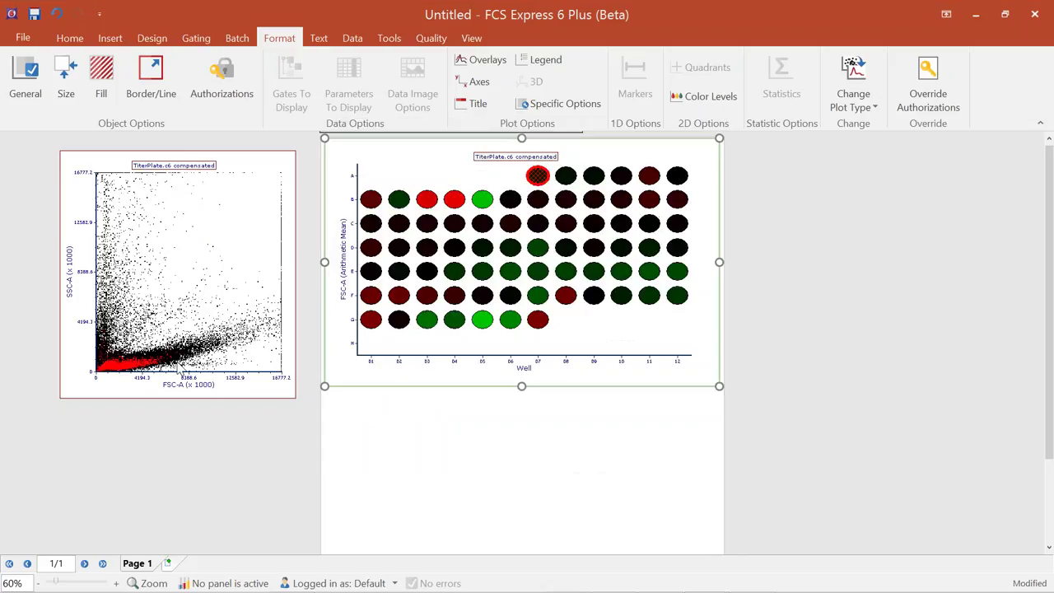
# Step: Edit the Single Well gate by stepping it through different wells of the heat map, ending on well D9
pyautogui.rightClick(487, 173)
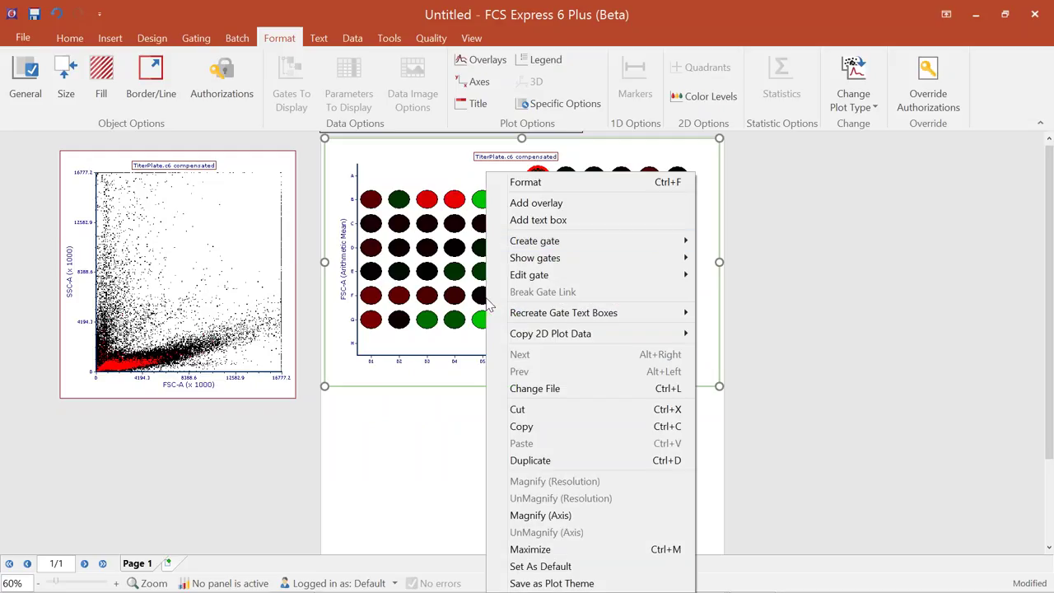
pyautogui.click(741, 274)
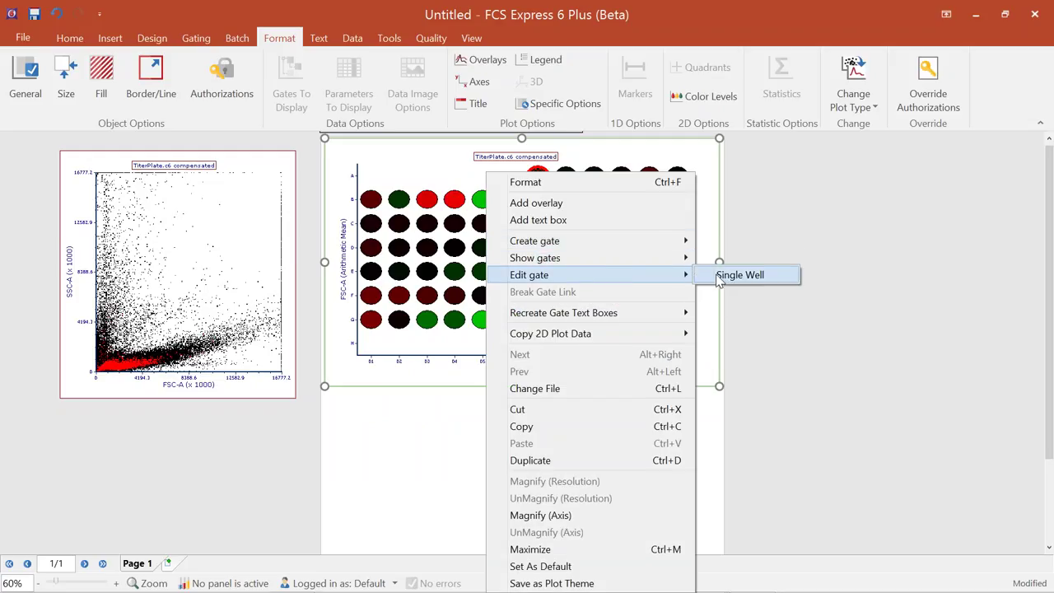
pyautogui.click(565, 176)
pyautogui.click(593, 175)
pyautogui.click(622, 179)
pyautogui.click(649, 175)
pyautogui.click(677, 175)
pyautogui.click(676, 199)
pyautogui.click(649, 201)
pyautogui.click(649, 223)
pyautogui.click(648, 247)
pyautogui.click(649, 271)
pyautogui.click(594, 272)
pyautogui.click(594, 249)
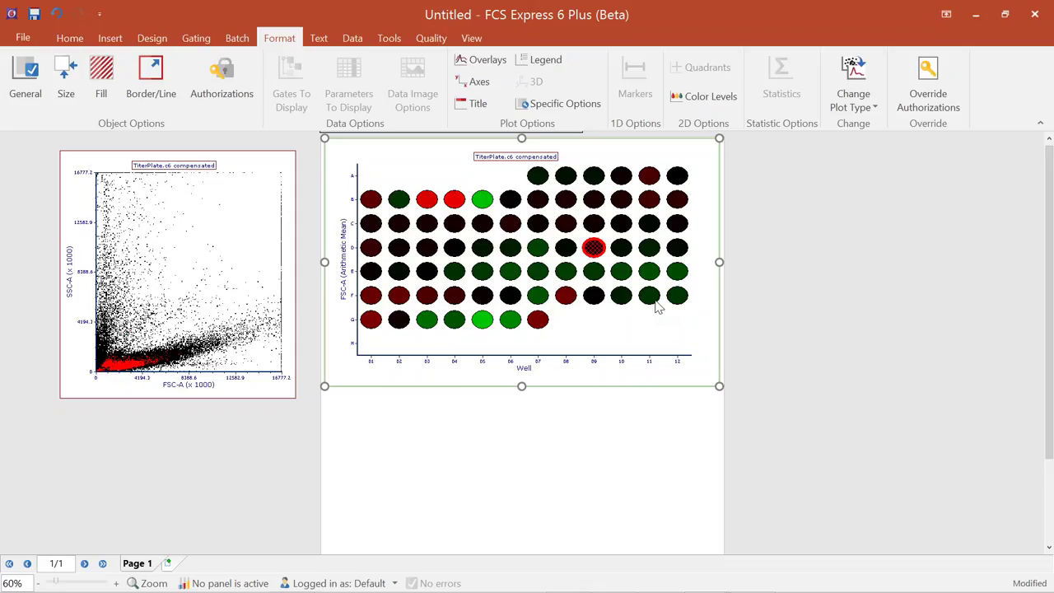
# Step: Switch to Chrome and read through the Knowledgebase article on invalid data files exported from a FACSDiva Experiment
pyautogui.click(980, 19)
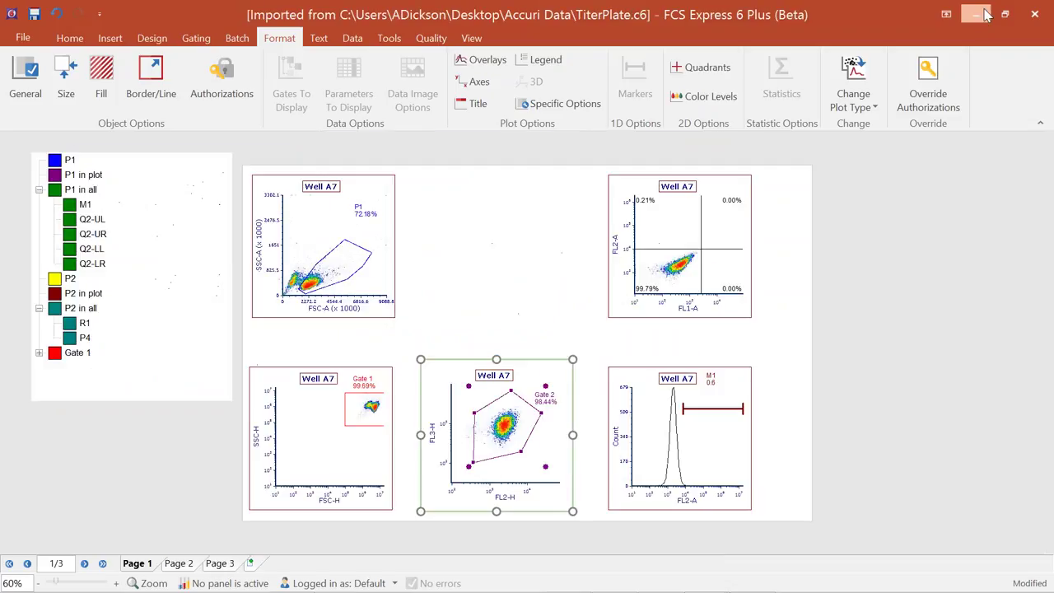
pyautogui.click(980, 15)
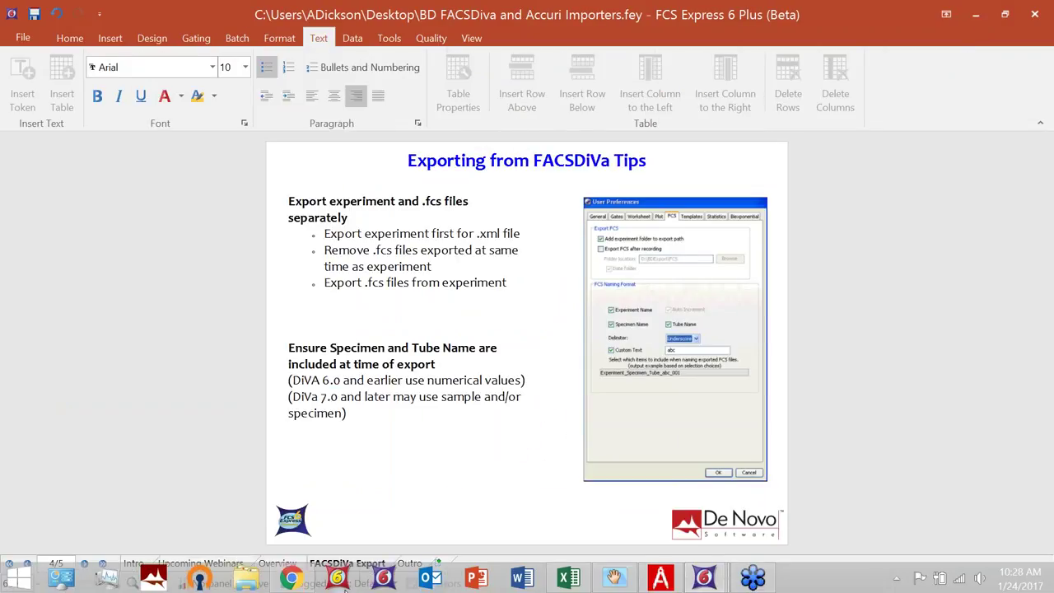
pyautogui.moveTo(703, 576)
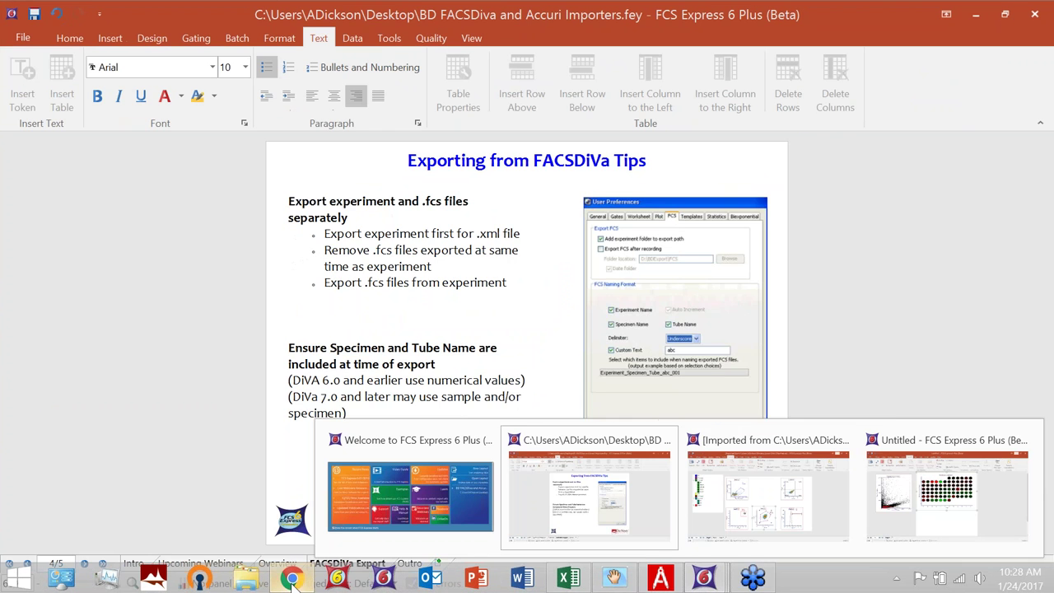
pyautogui.click(290, 579)
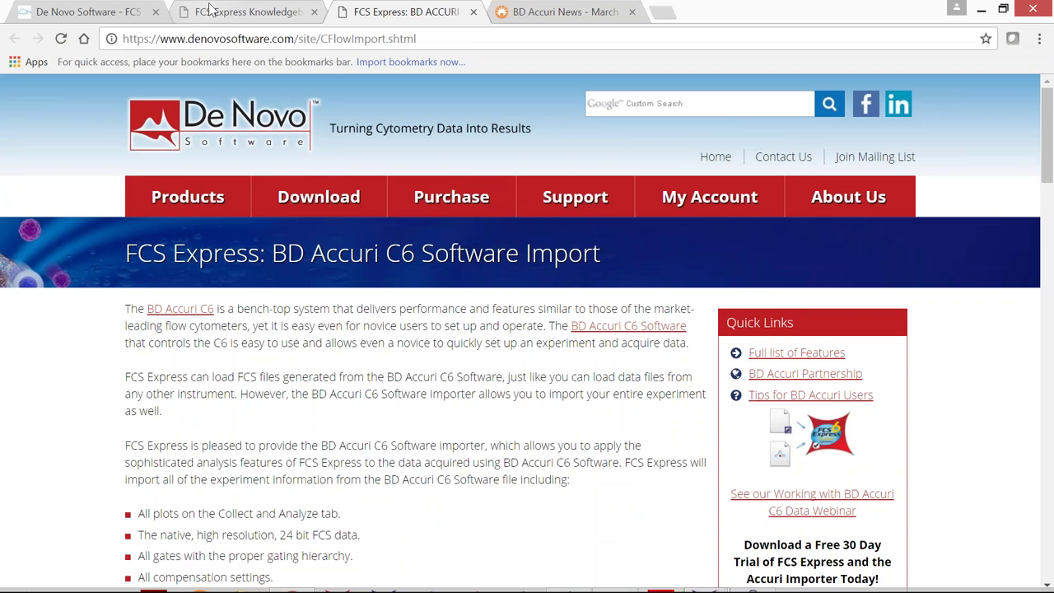
pyautogui.click(247, 12)
pyautogui.scroll(4, 420, 345)
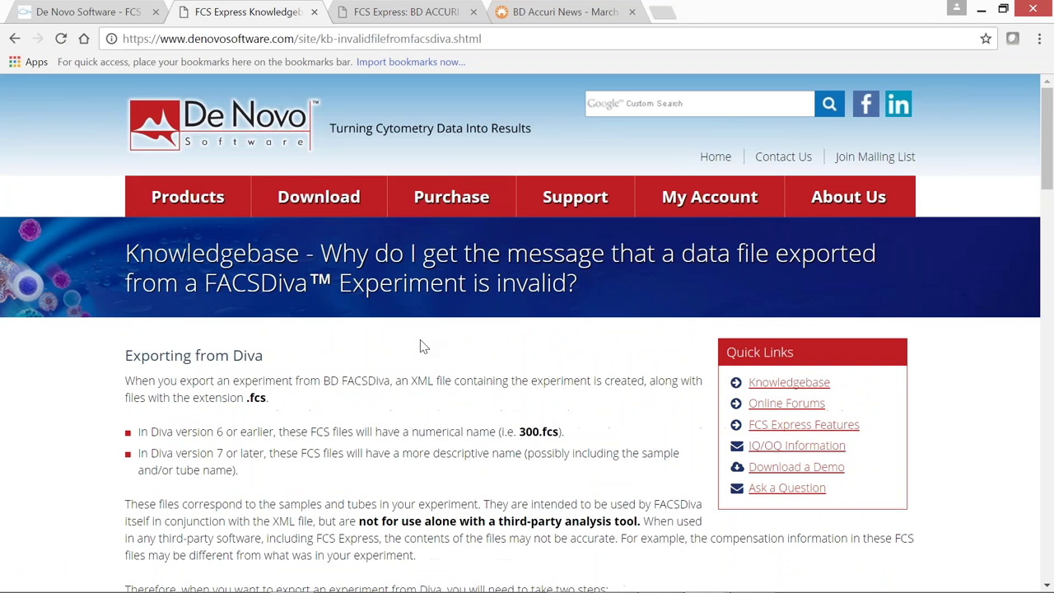
pyautogui.scroll(-1, 420, 345)
pyautogui.scroll(-3, 414, 313)
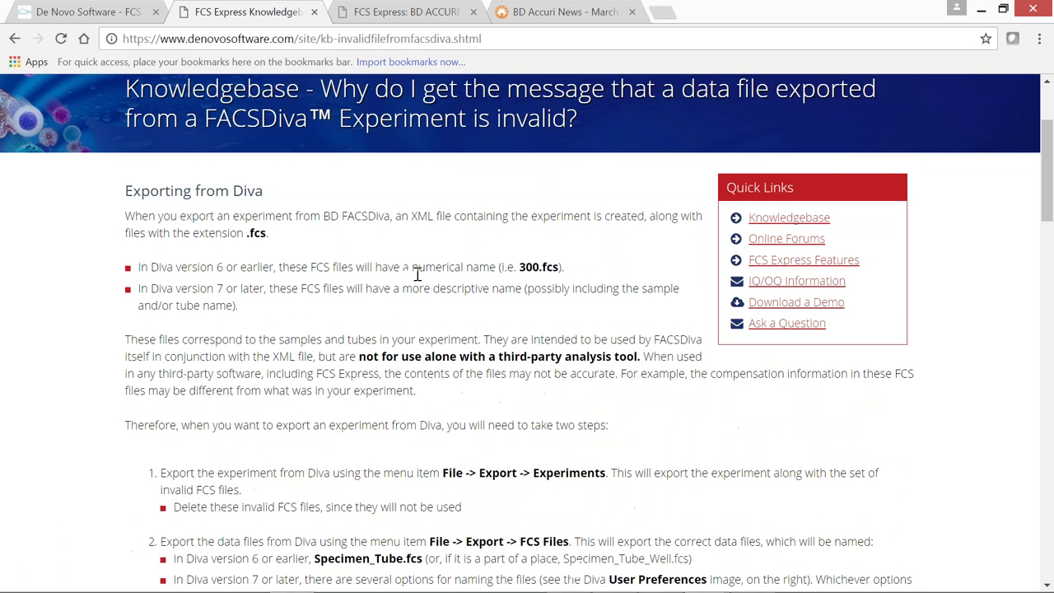
pyautogui.scroll(-6, 417, 274)
pyautogui.scroll(-20, 749, 326)
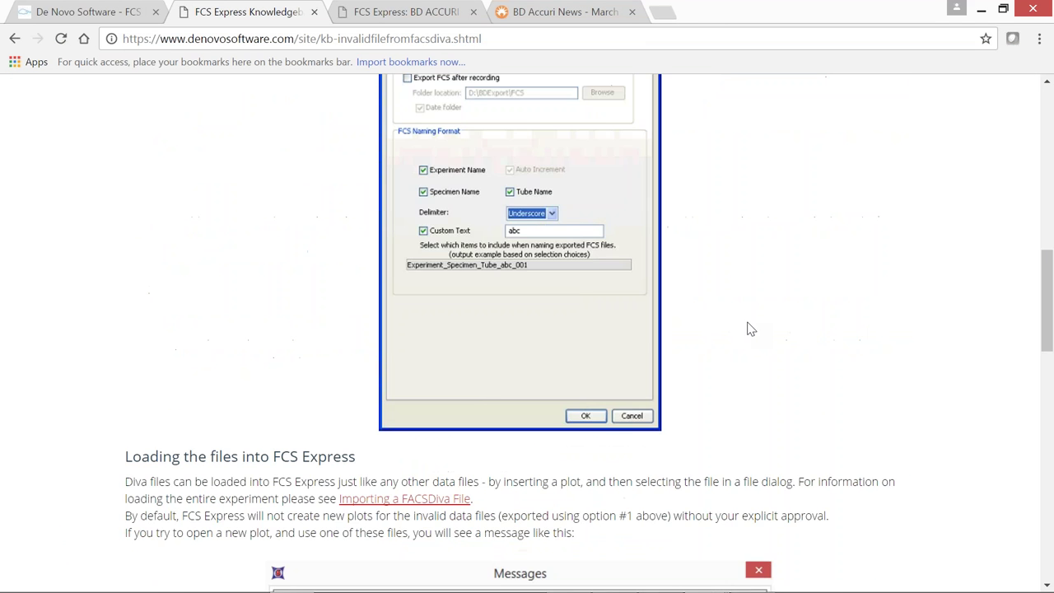
pyautogui.scroll(-3, 748, 327)
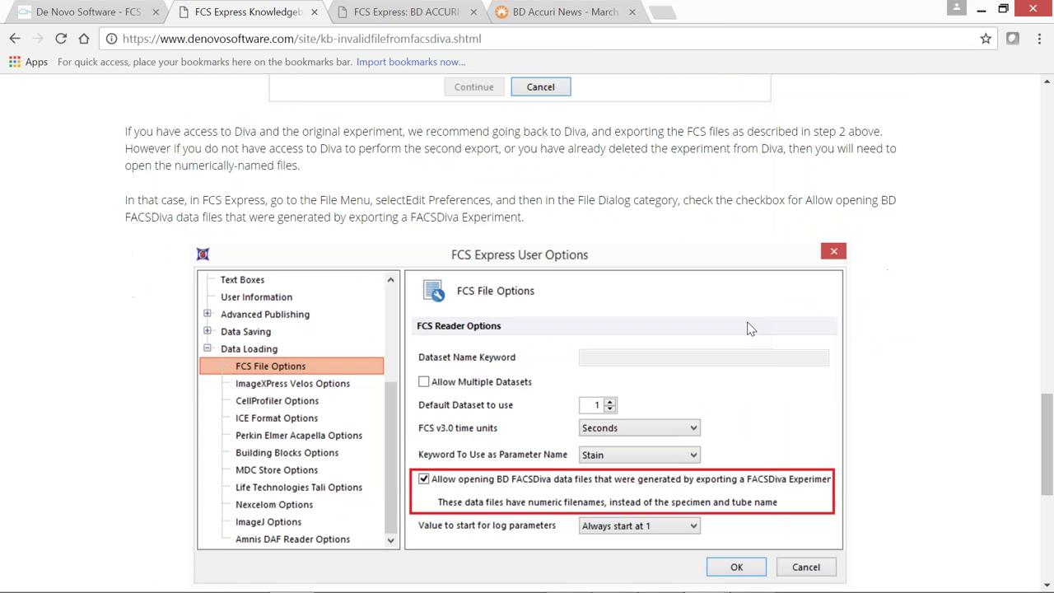
pyautogui.scroll(-10, 749, 328)
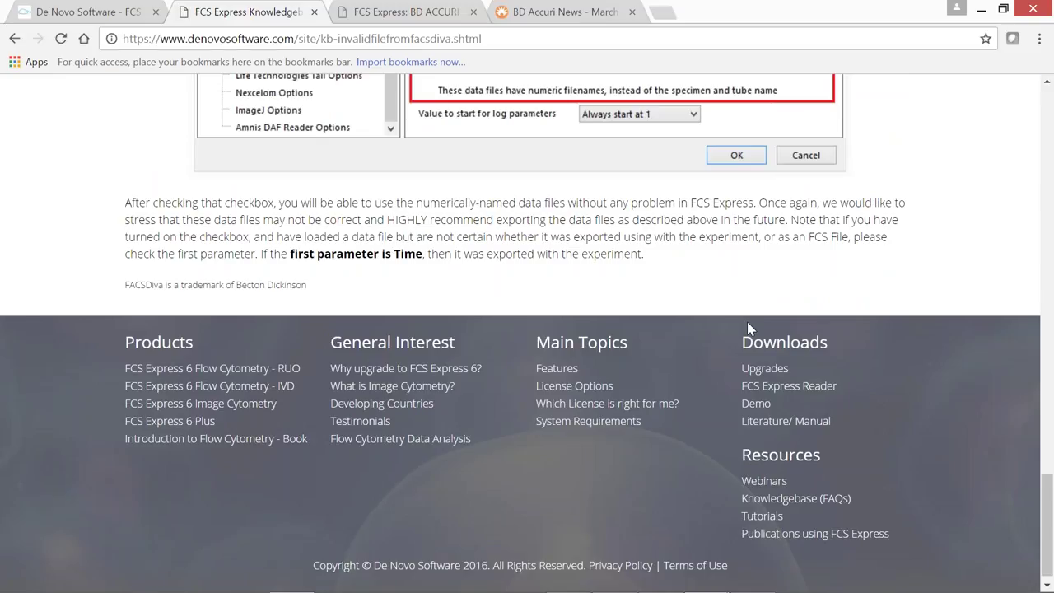
# Step: Look through the web page about BD Accuri C6 Software Import for FCS Express
pyautogui.hotkey('ctrl', 'Tab')
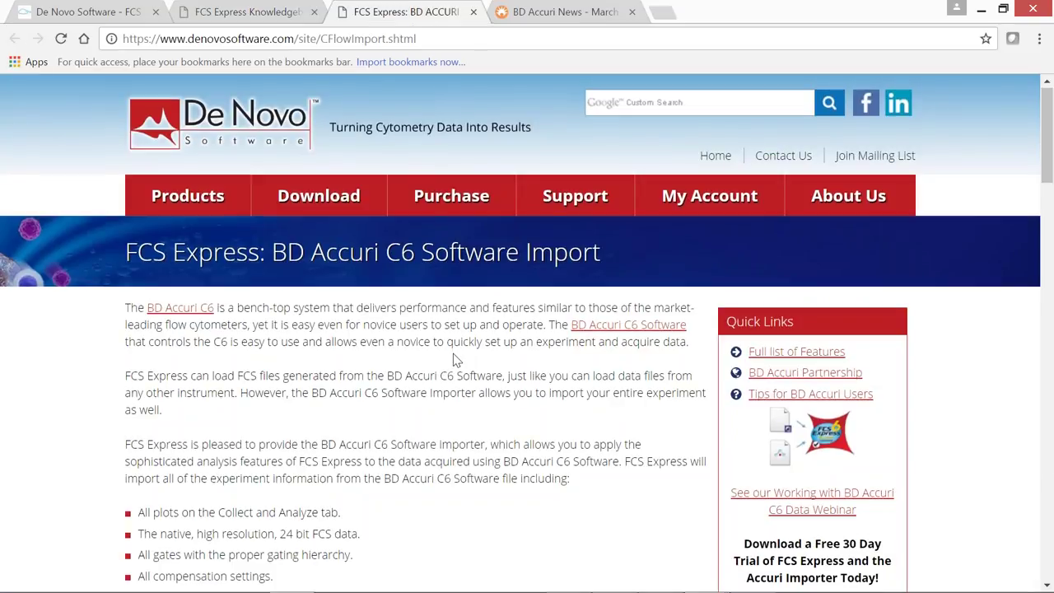
pyautogui.scroll(-2, 457, 359)
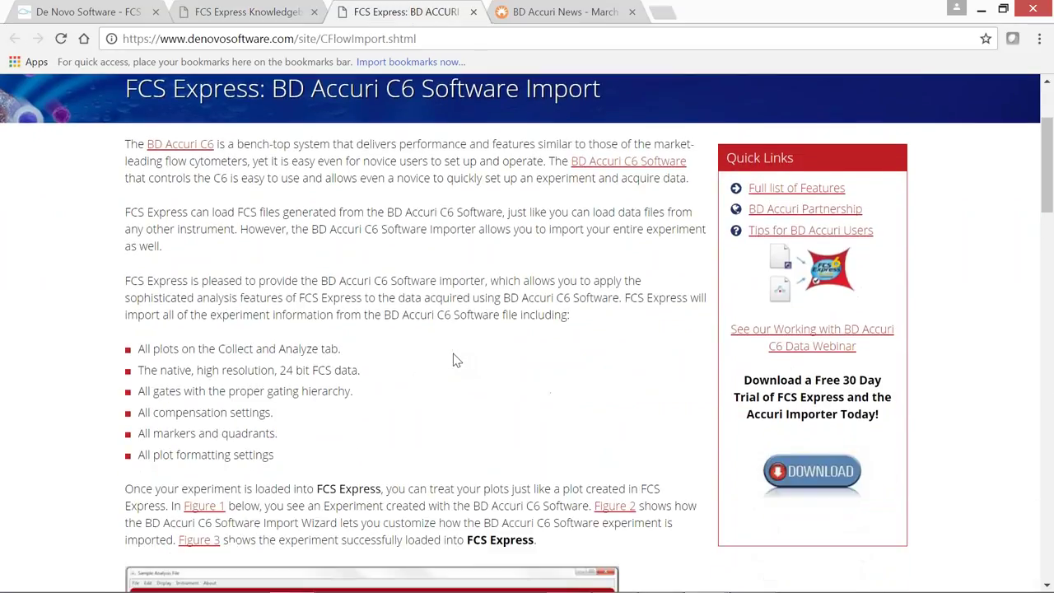
pyautogui.scroll(-3, 456, 358)
pyautogui.scroll(4, 453, 356)
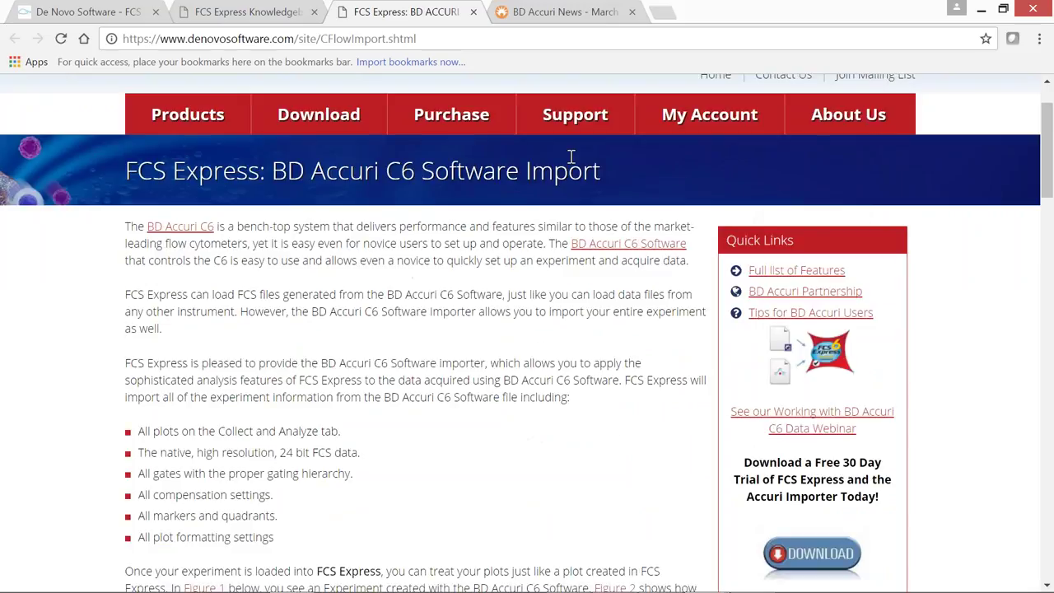
# Step: Open the De Novo Software Live Help support page and review the contact options
pyautogui.moveTo(586, 118)
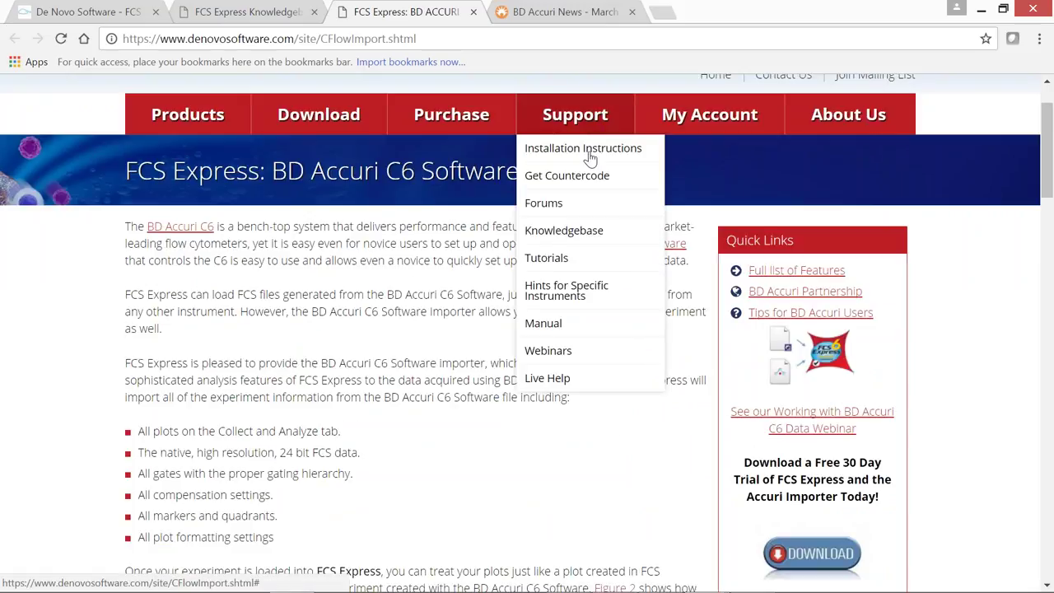
pyautogui.click(582, 380)
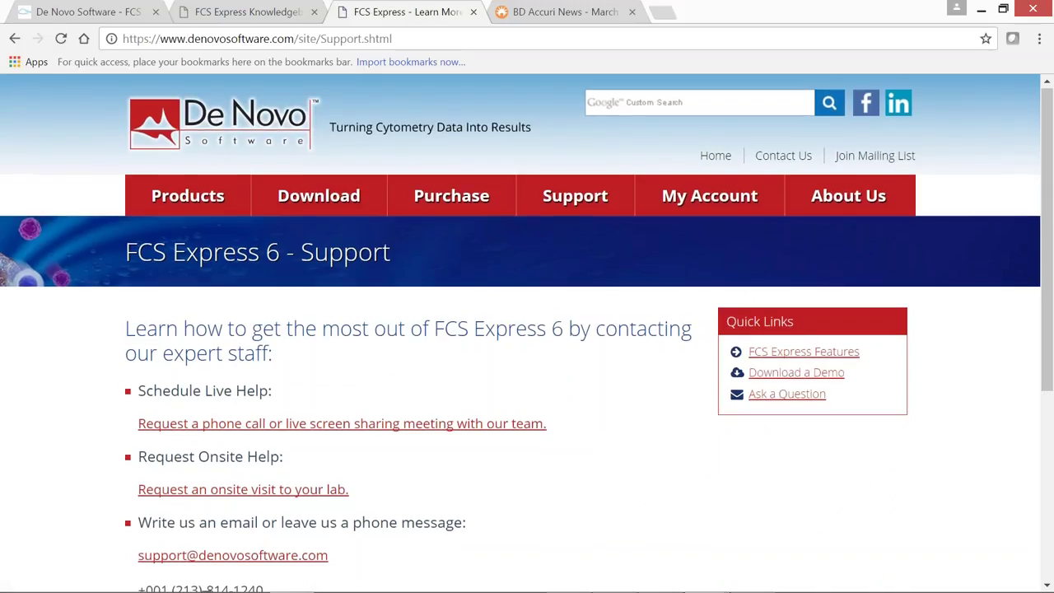
pyautogui.scroll(-2, 527, 329)
pyautogui.scroll(-2, 527, 329)
pyautogui.scroll(1, 584, 379)
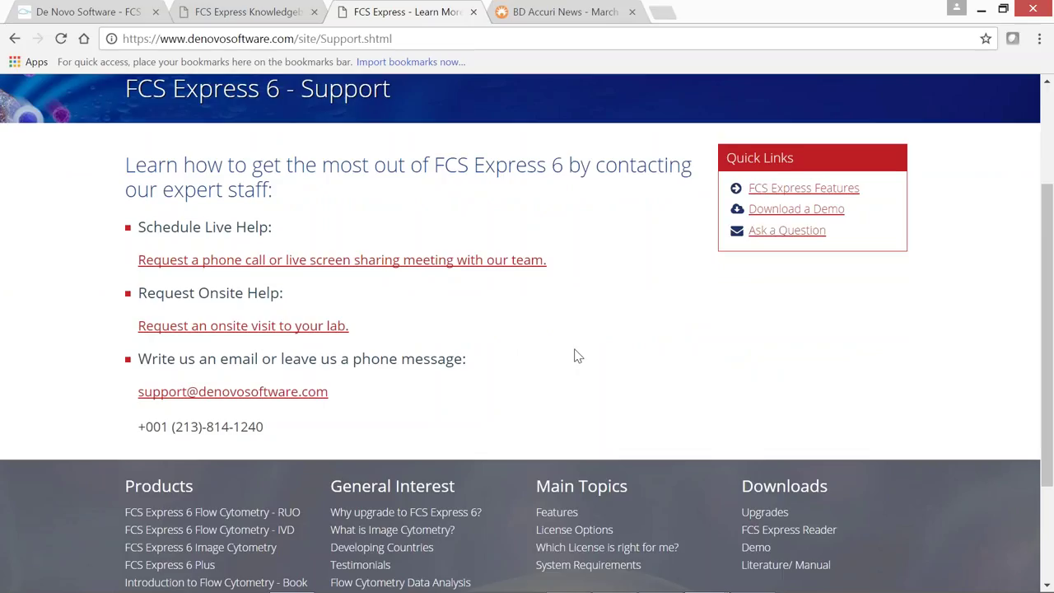
# Step: Switch to the BD FACSDiva and Accuri Importers.fey layout in FCS Express and show its Outro page
pyautogui.moveTo(589, 591)
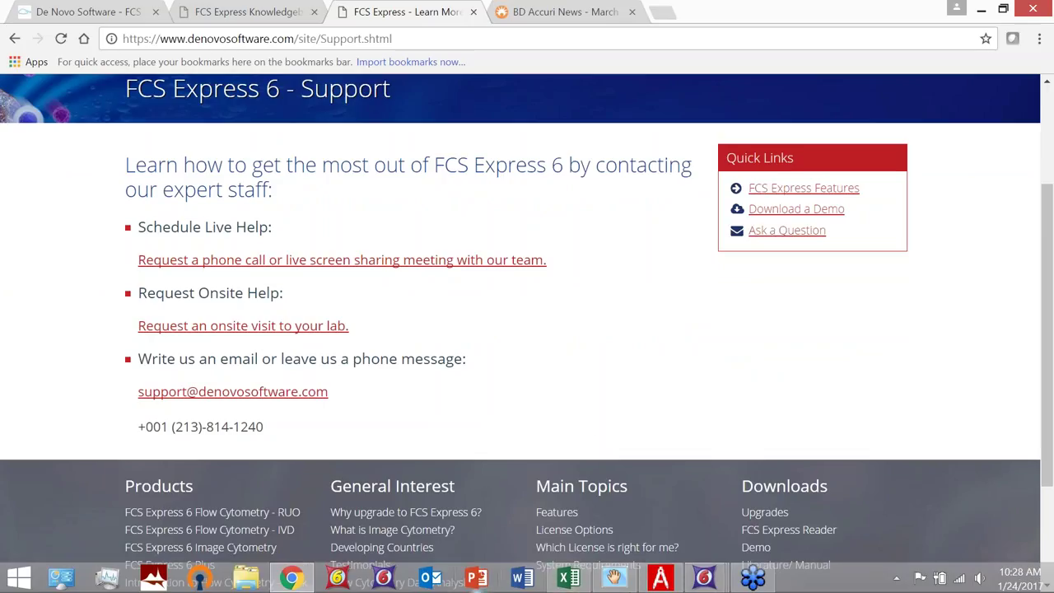
pyautogui.moveTo(702, 581)
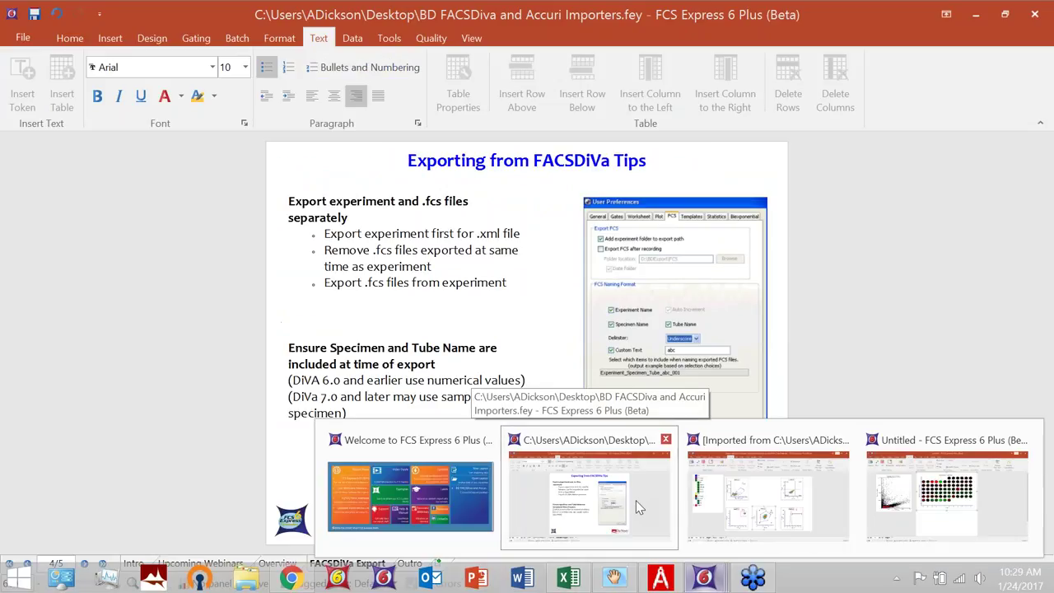
pyautogui.click(640, 499)
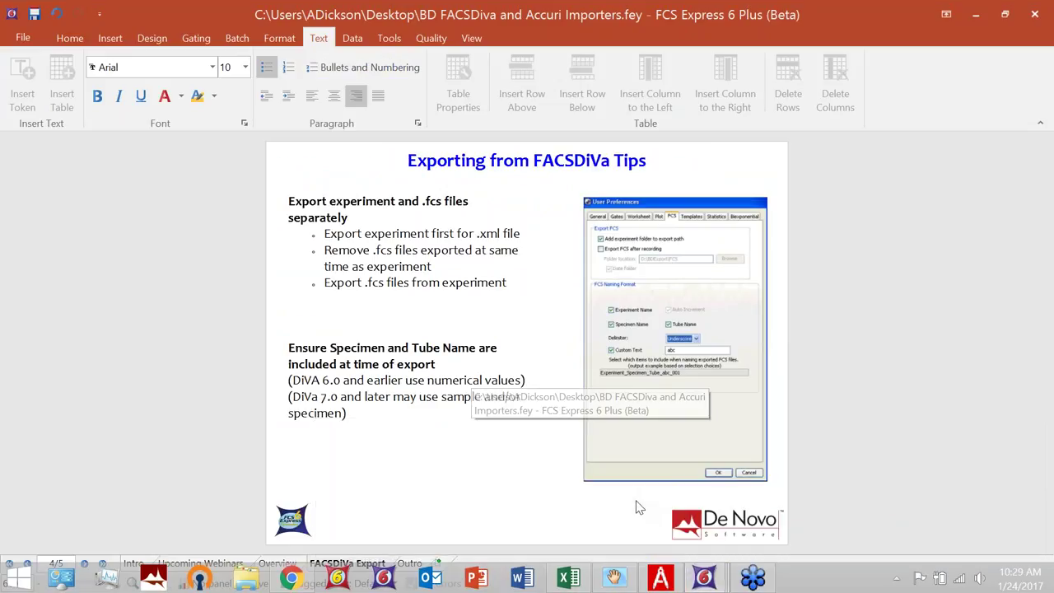
pyautogui.press('pagedown')
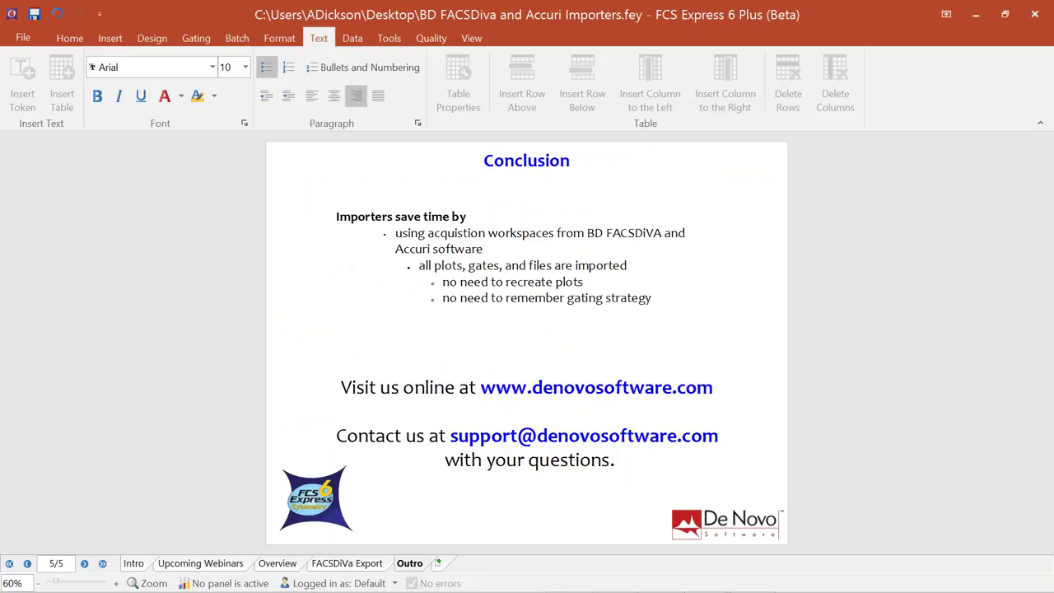